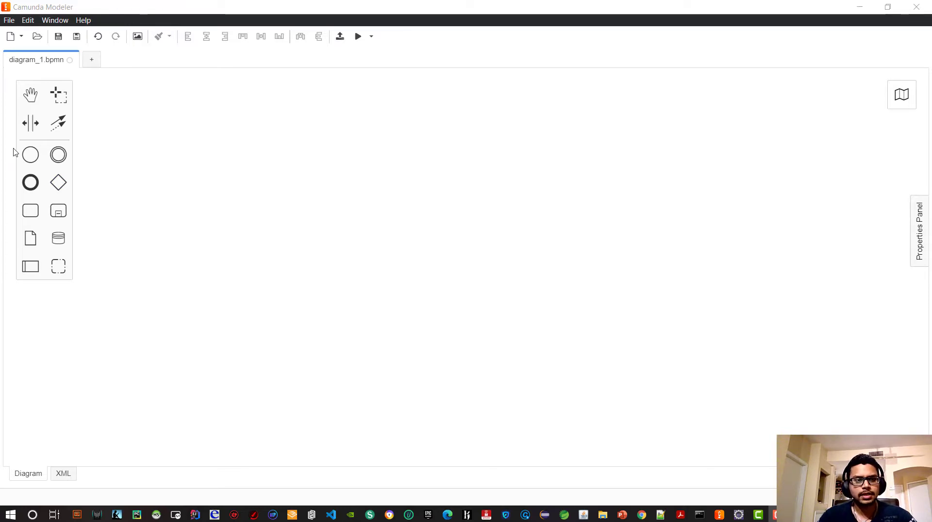
# Build a connected flow on the empty canvas: start event, task, intermediate event and end event
pyautogui.moveTo(30, 155); pyautogui.dragTo(257, 189)
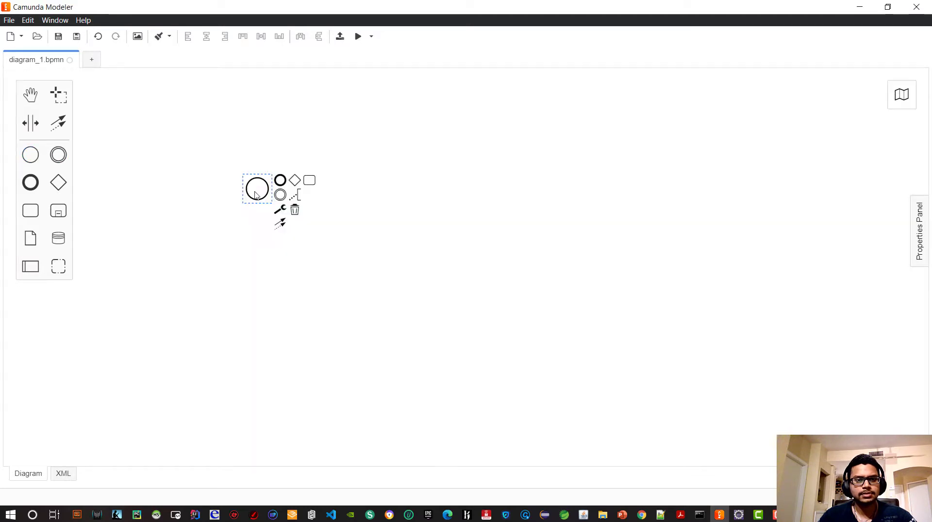
pyautogui.click(309, 180)
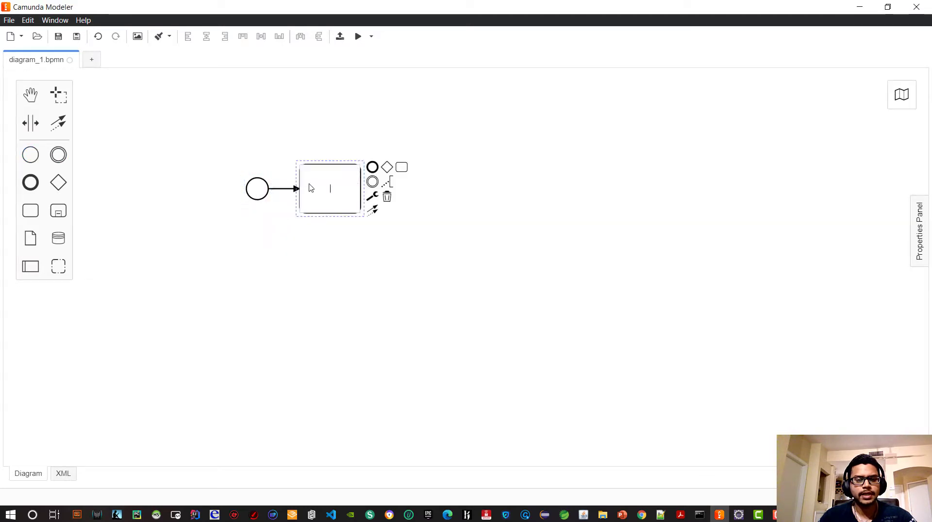
pyautogui.click(372, 181)
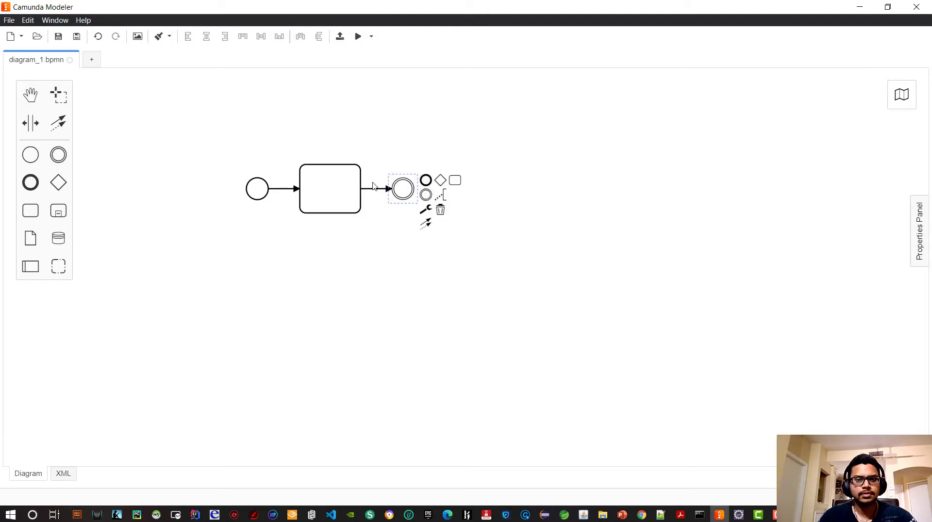
pyautogui.click(426, 181)
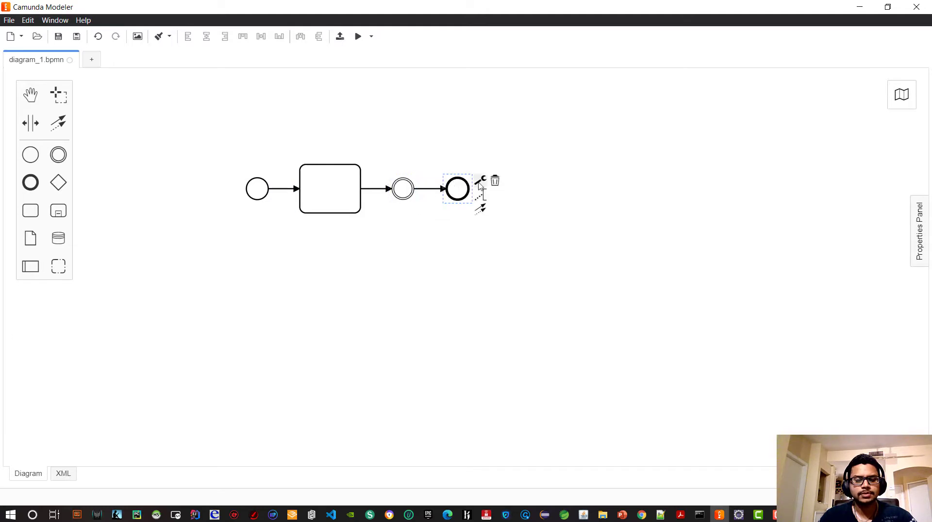
pyautogui.click(447, 298)
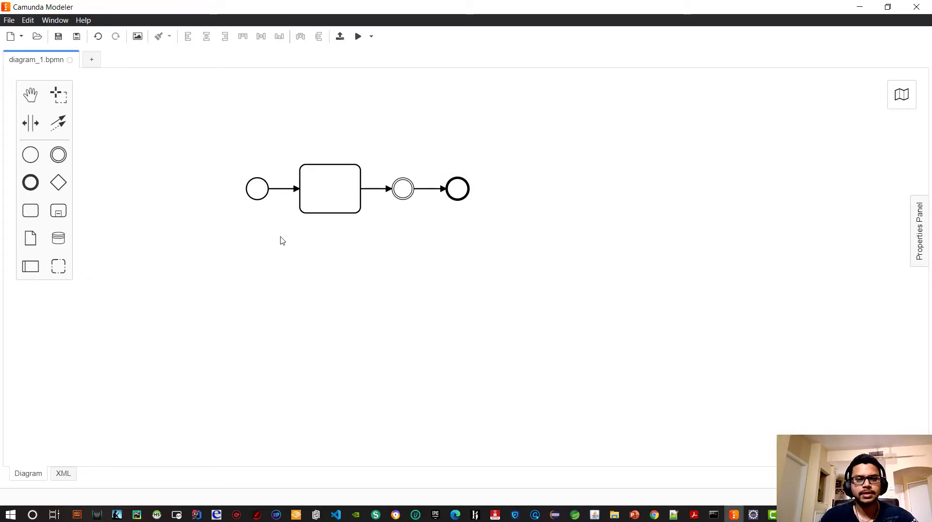
# Label the start event "Start"
pyautogui.click(261, 186)
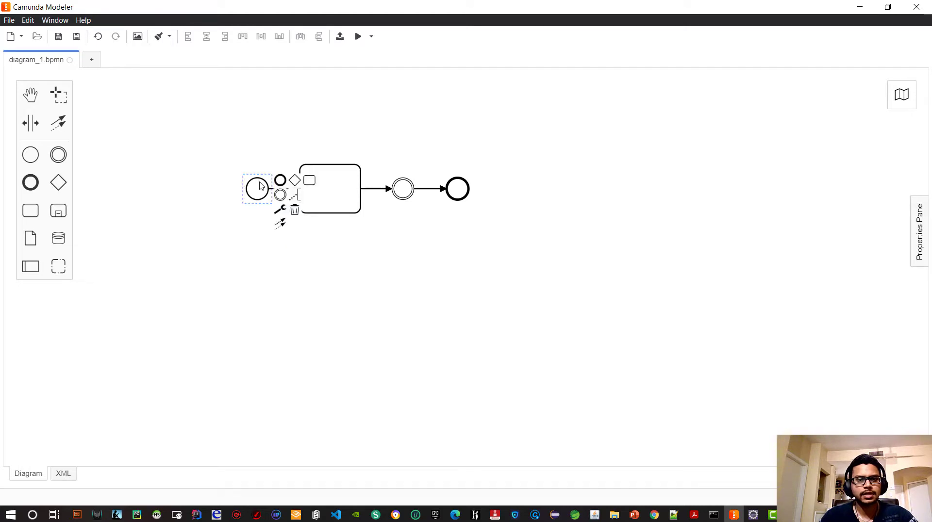
pyautogui.doubleClick(260, 186)
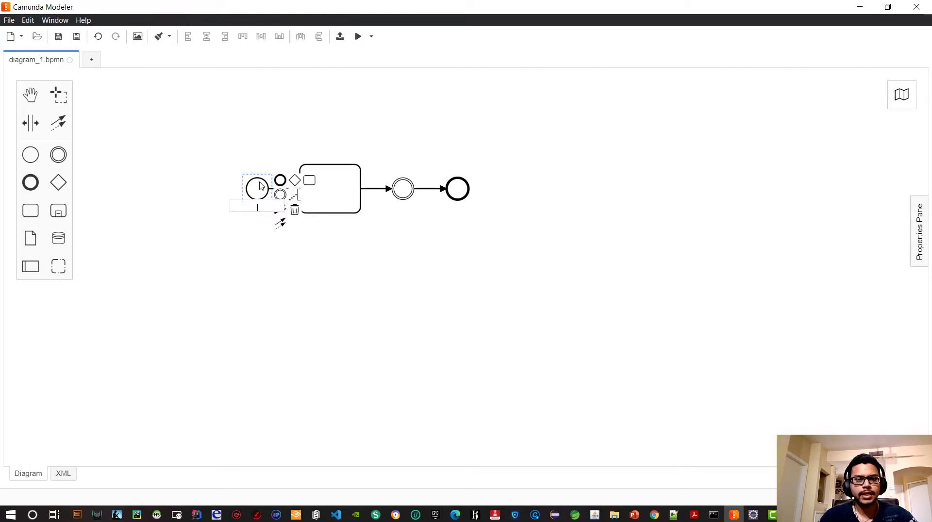
pyautogui.write('start')
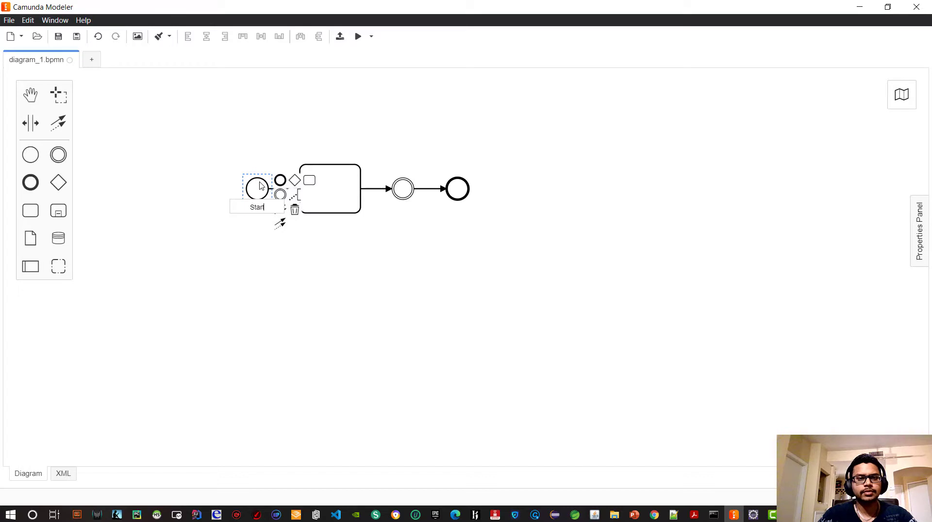
pyautogui.click(619, 237)
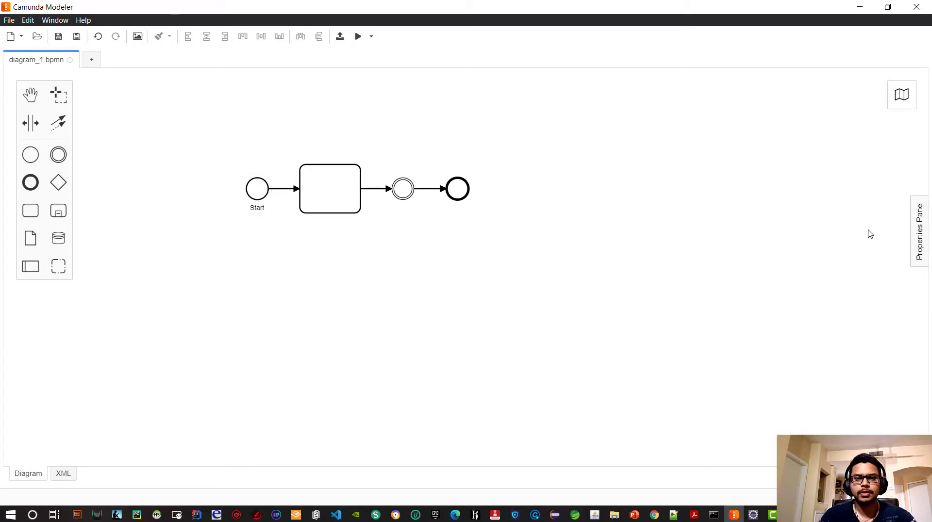
# Show the element properties and change the task after the start event into a User Task
pyautogui.click(919, 245)
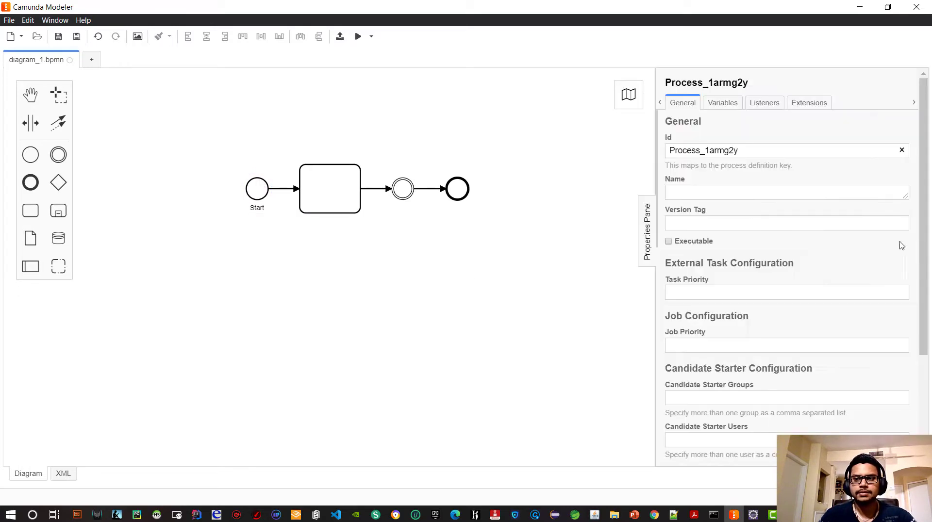
pyautogui.click(260, 189)
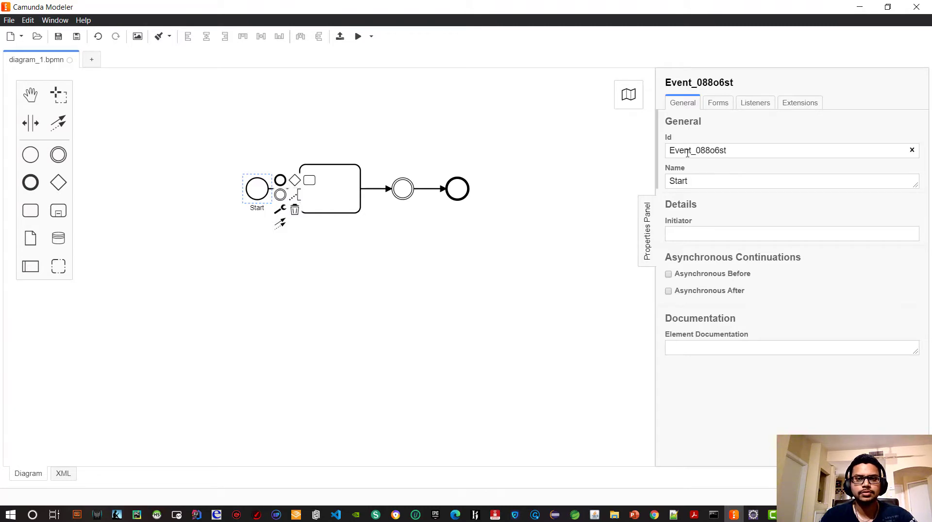
pyautogui.click(342, 210)
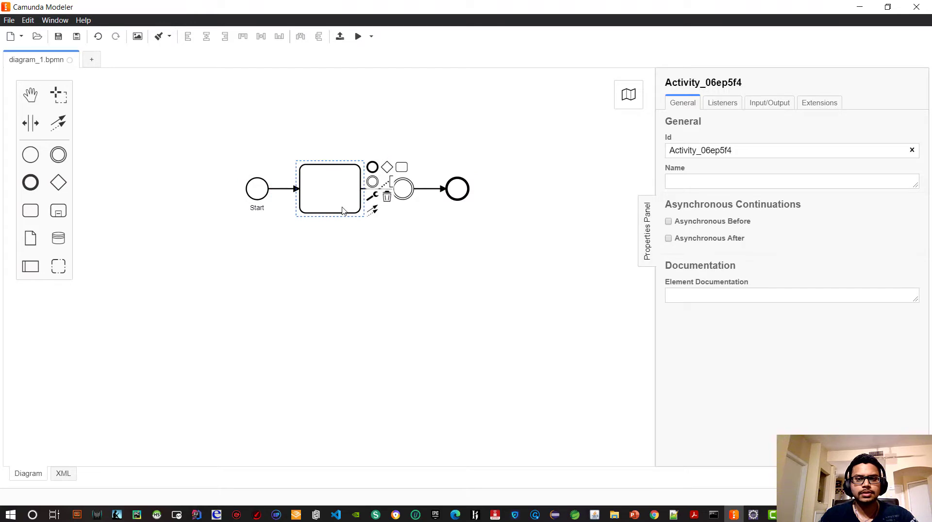
pyautogui.click(372, 196)
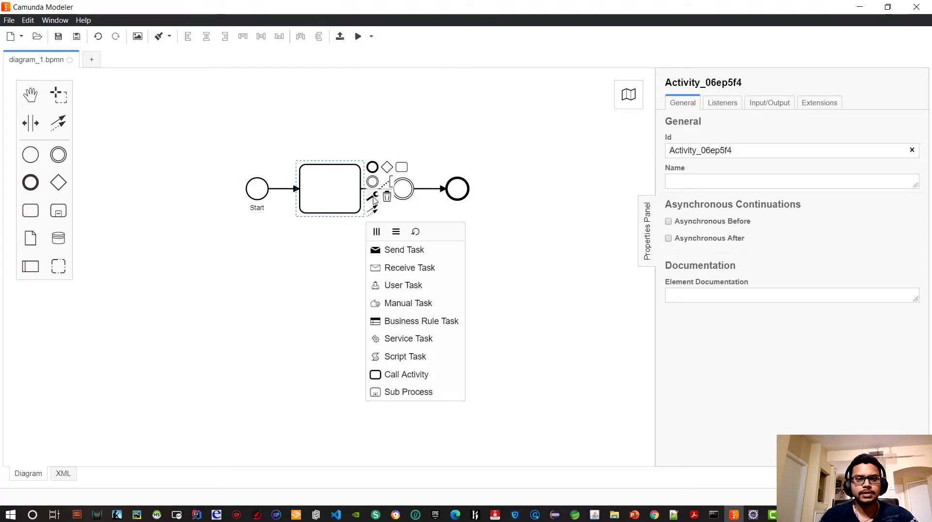
pyautogui.click(401, 285)
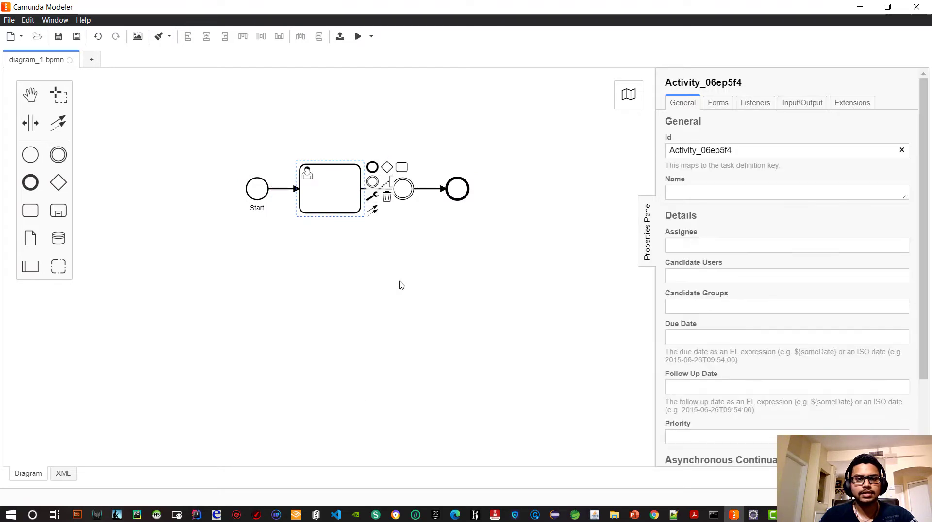
# Name the user task "My Fisr Task"
pyautogui.click(701, 187)
pyautogui.write('My ')
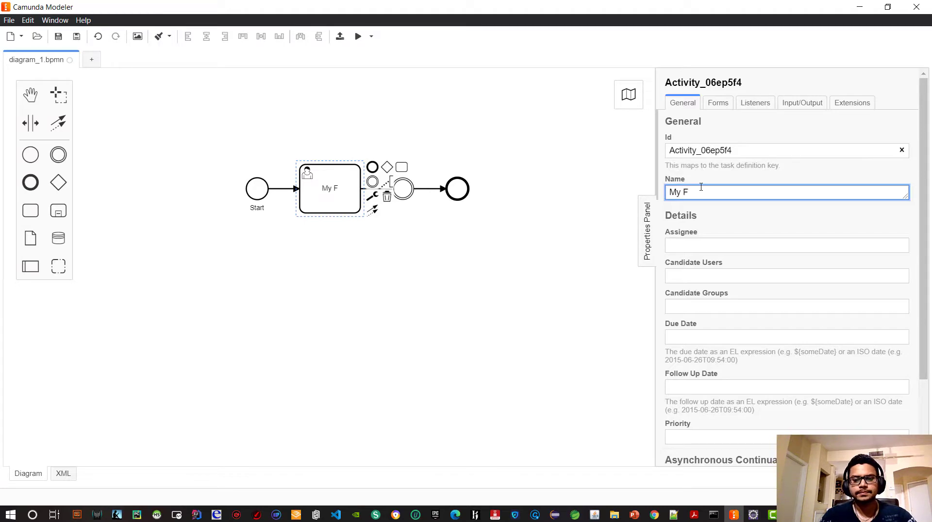
pyautogui.write('Fisr Task')
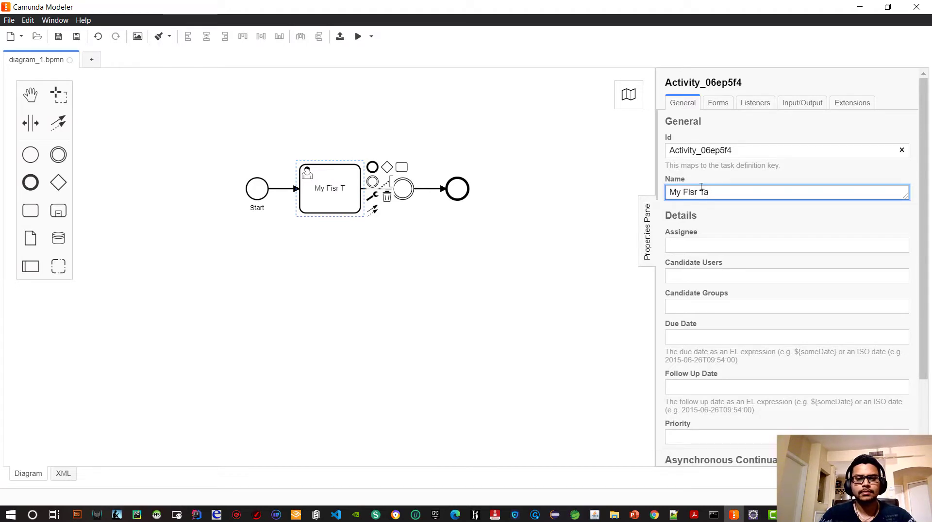
pyautogui.click(740, 223)
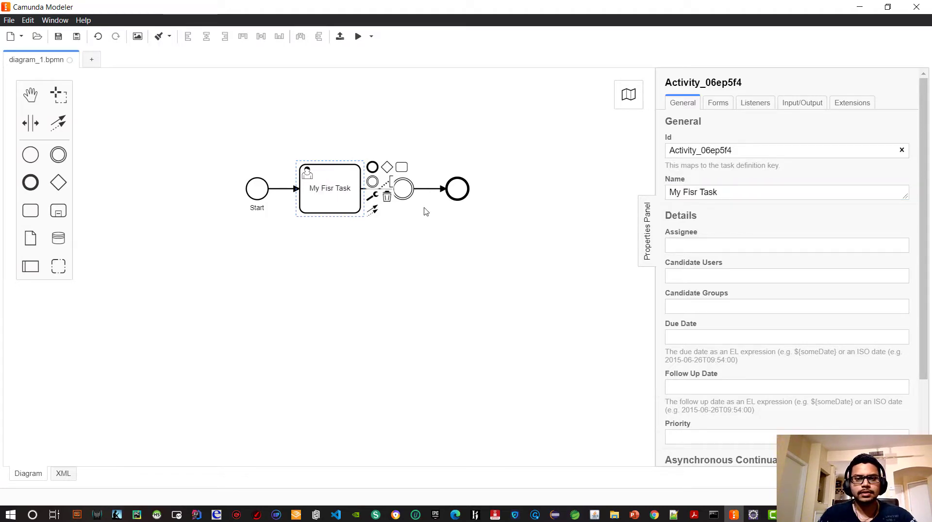
# Change the intermediate event between the user task and the end event into a Timer Intermediate Catch Event
pyautogui.click(406, 194)
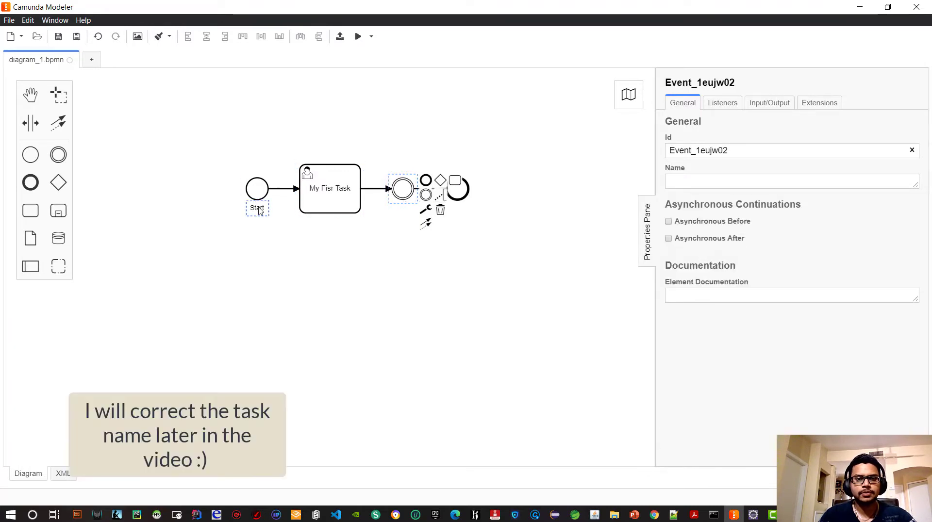
pyautogui.click(458, 196)
pyautogui.click(408, 195)
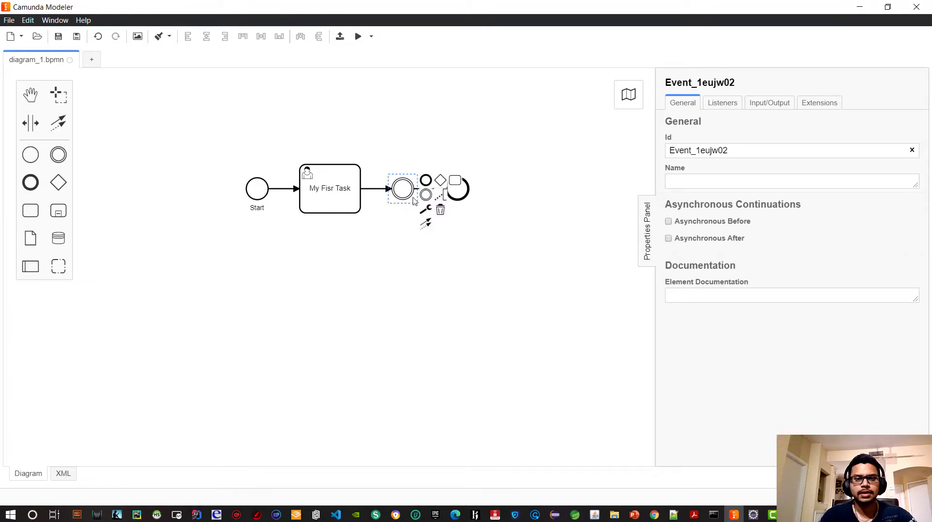
pyautogui.click(427, 210)
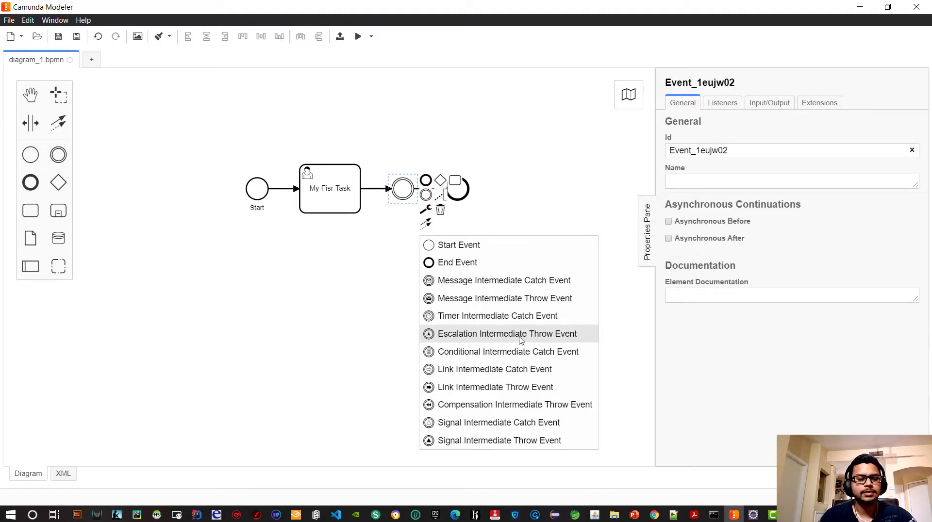
pyautogui.click(484, 322)
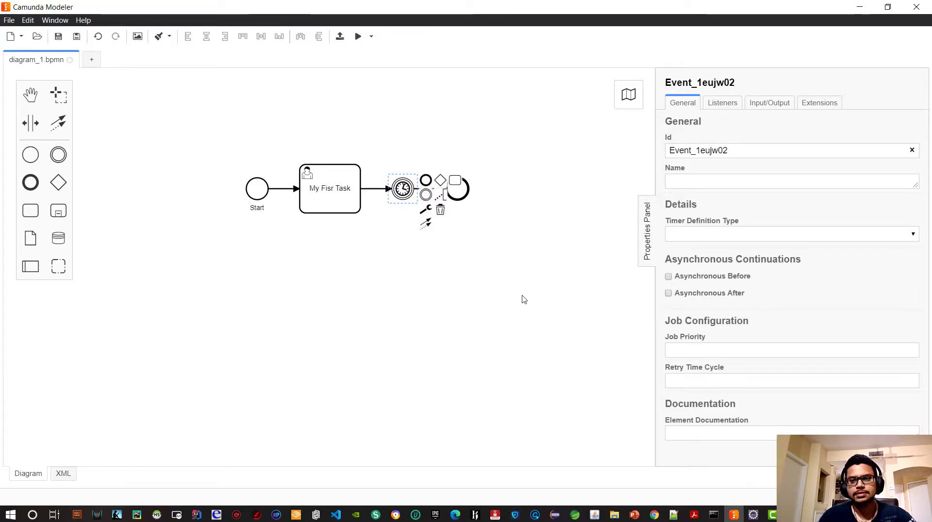
# Set the intermediate timer's definition type to Duration with the timer definition R/PT1M
pyautogui.click(693, 234)
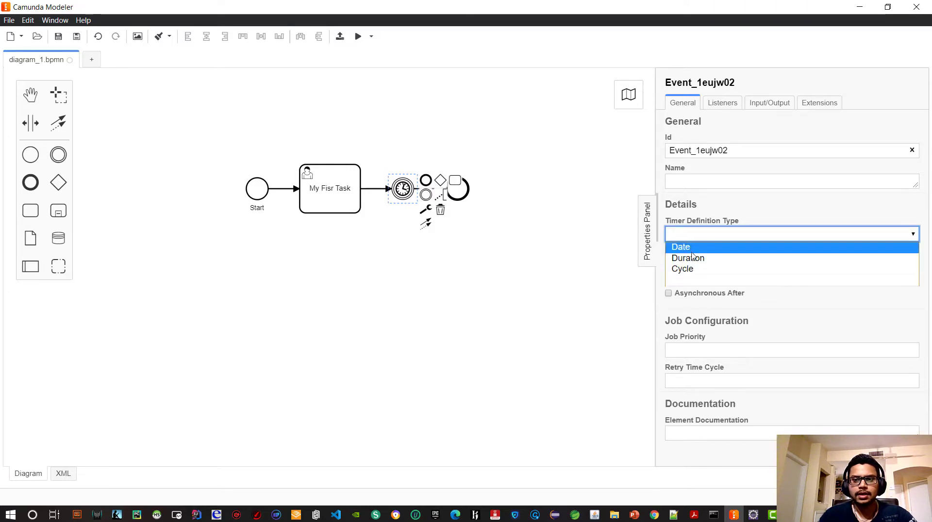
pyautogui.click(689, 258)
pyautogui.click(691, 262)
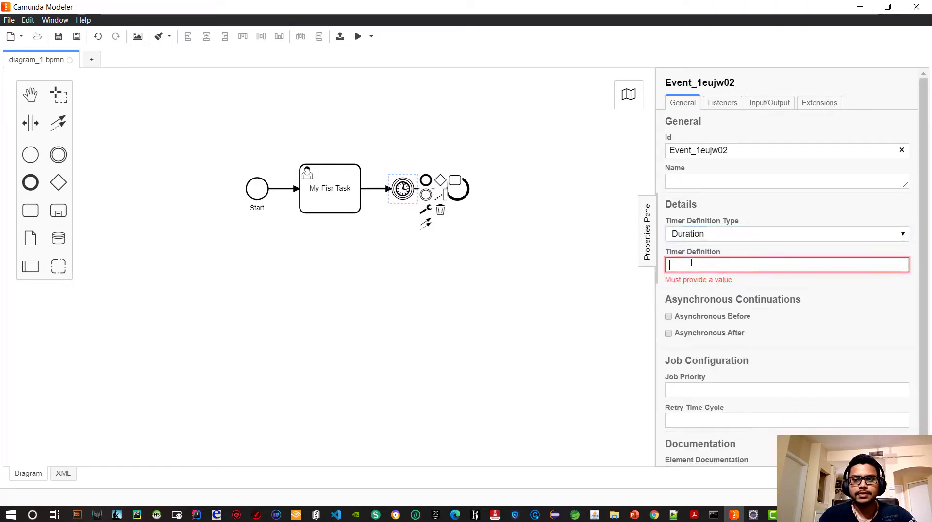
pyautogui.write('PT1M')
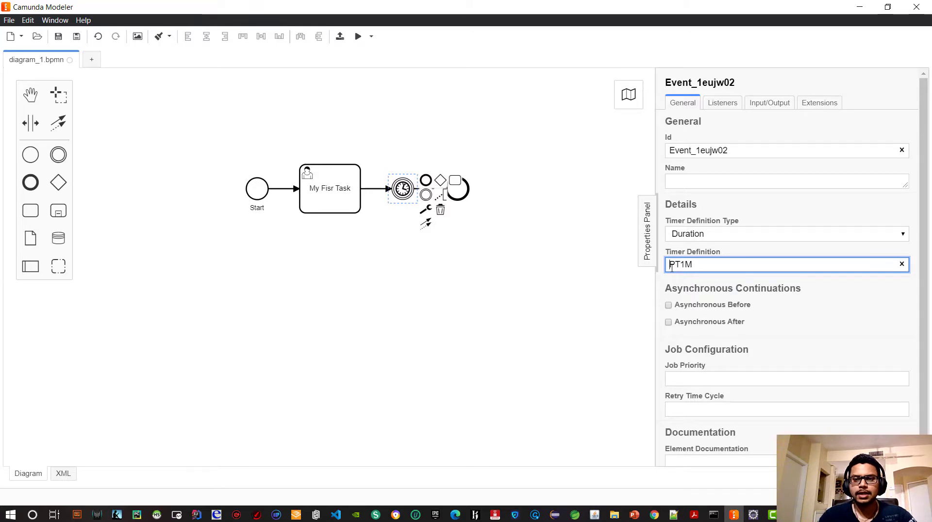
pyautogui.write('R')
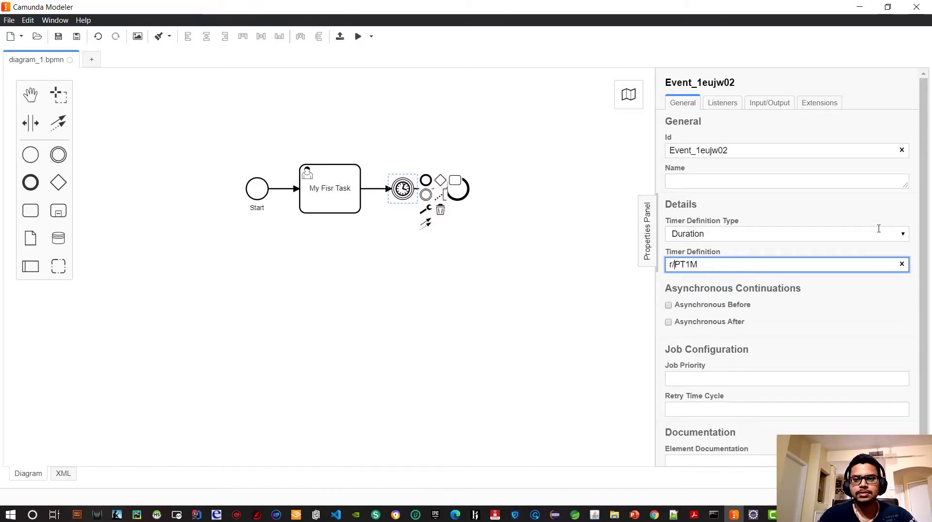
pyautogui.press('BackSpace')
pyautogui.write('R')
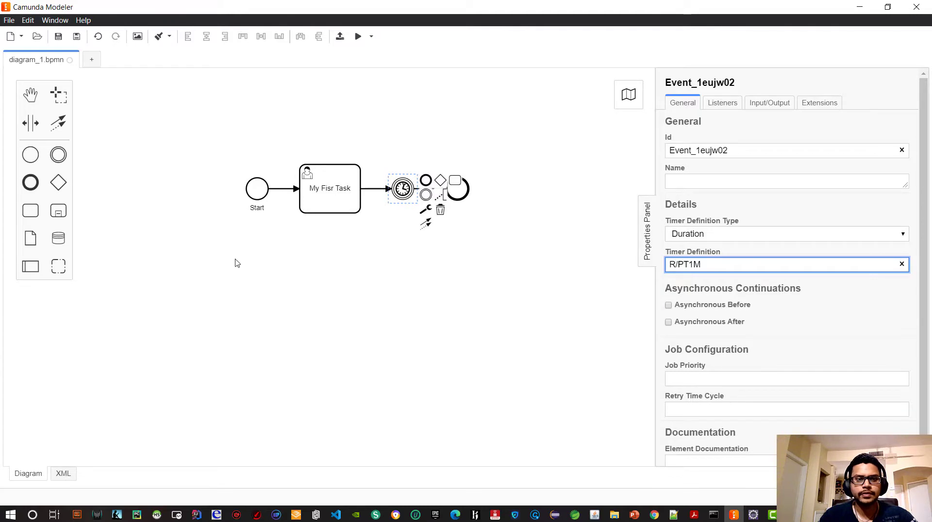
# Attach a new intermediate event to the lower edge of the user task as a boundary event
pyautogui.click(58, 155)
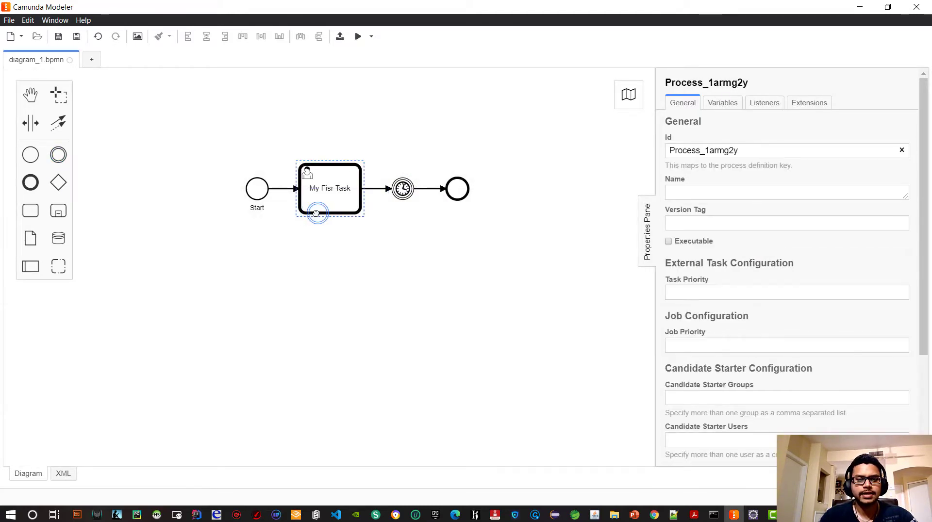
pyautogui.click(316, 213)
pyautogui.click(313, 248)
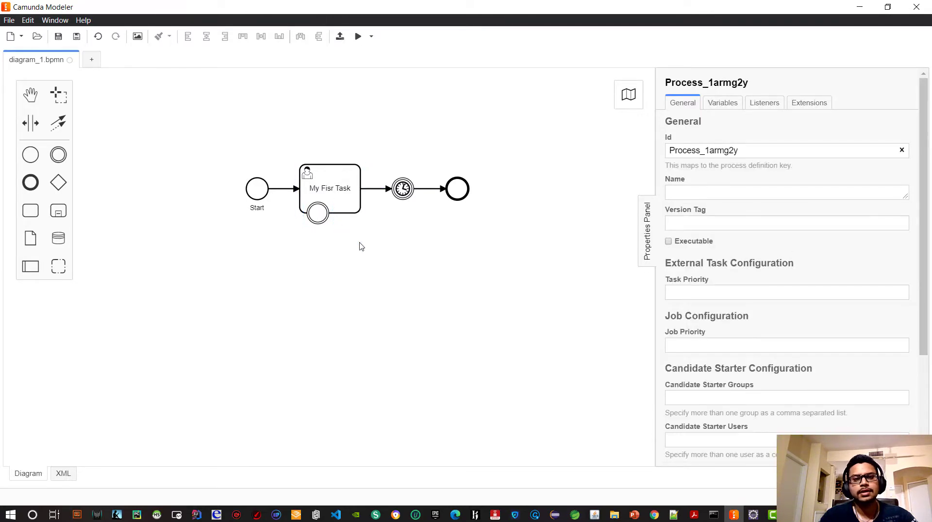
# Change the attached event into an interrupting Timer Boundary Event and append a task to it
pyautogui.click(318, 226)
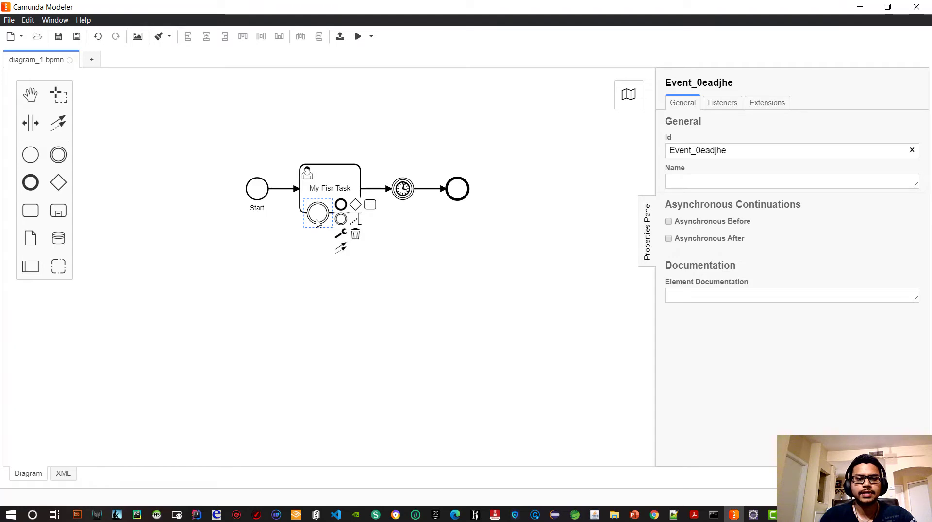
pyautogui.click(341, 233)
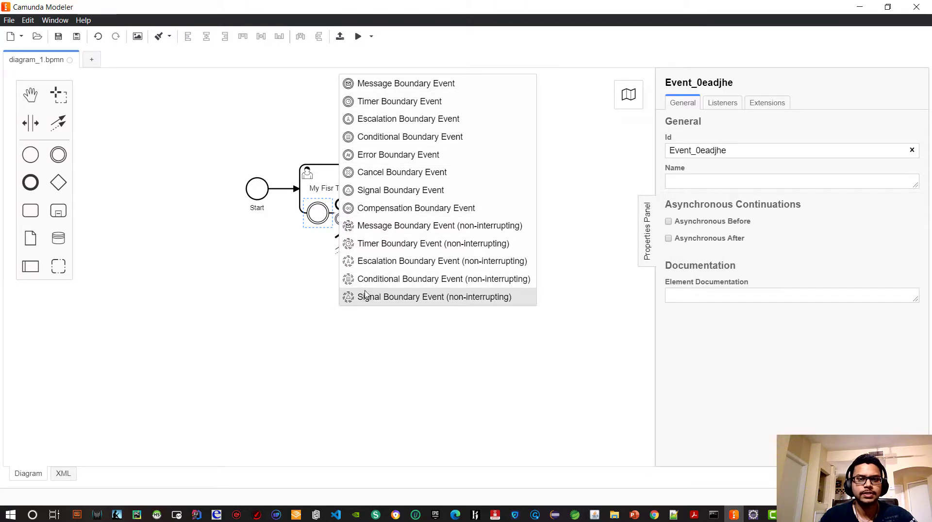
pyautogui.click(380, 100)
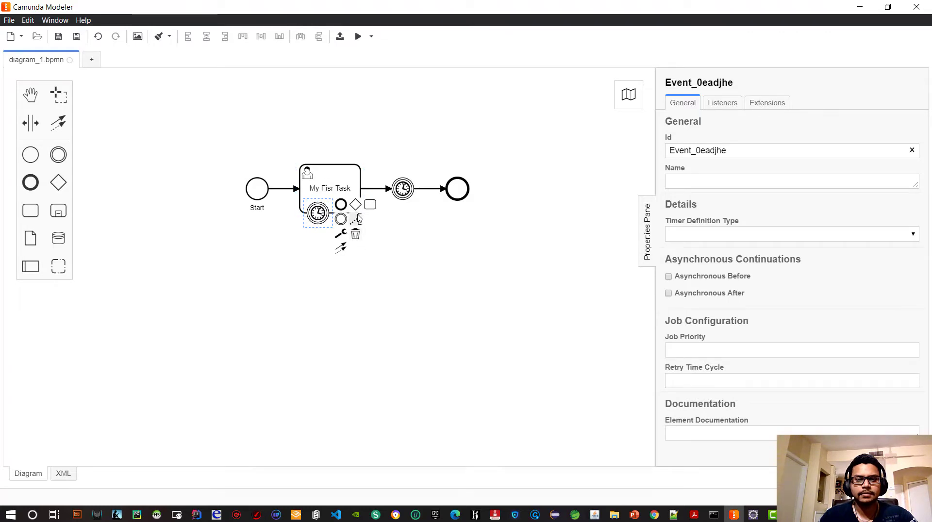
pyautogui.click(369, 205)
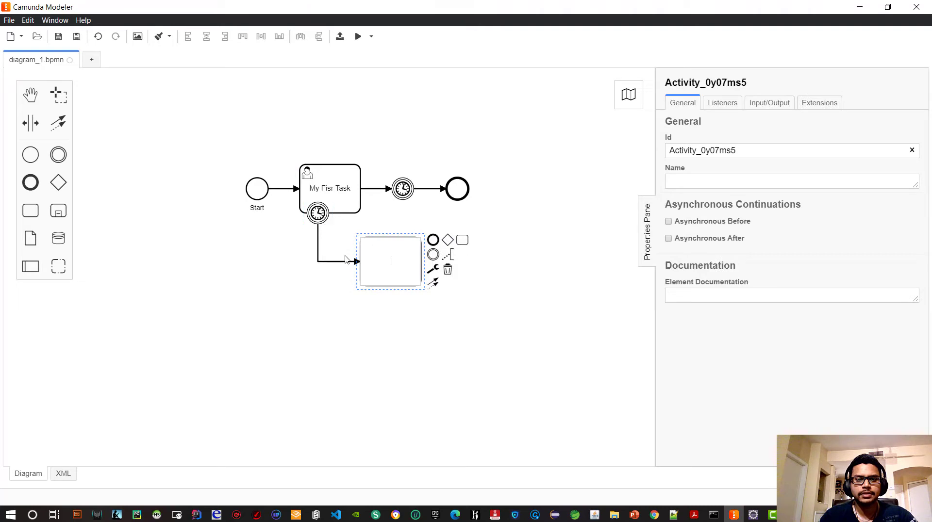
# Set the timer boundary event's definition type to Duration with the timer definition R/PT10M
pyautogui.click(323, 216)
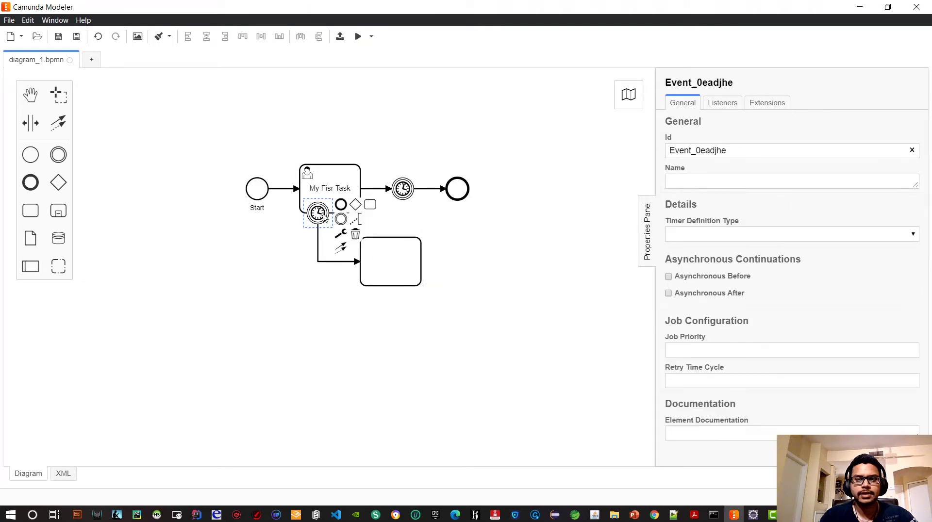
pyautogui.click(719, 235)
pyautogui.click(709, 264)
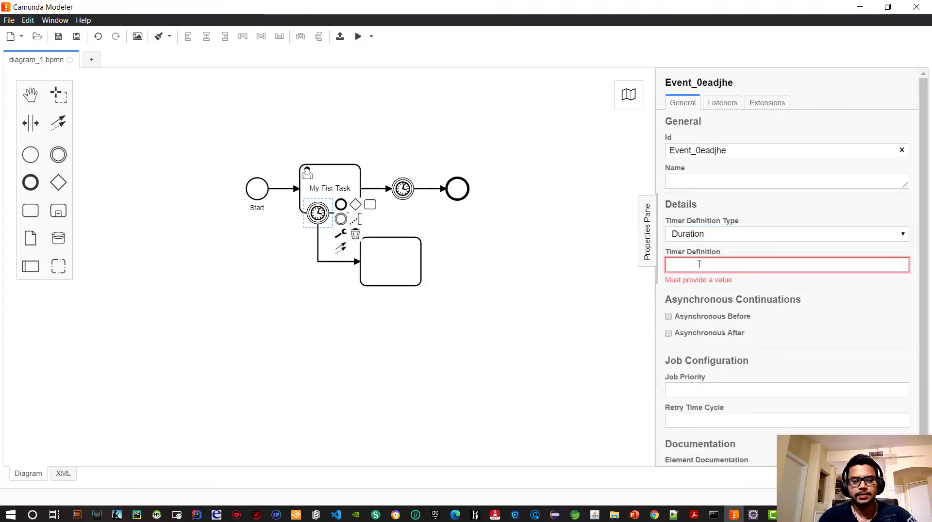
pyautogui.write('r/')
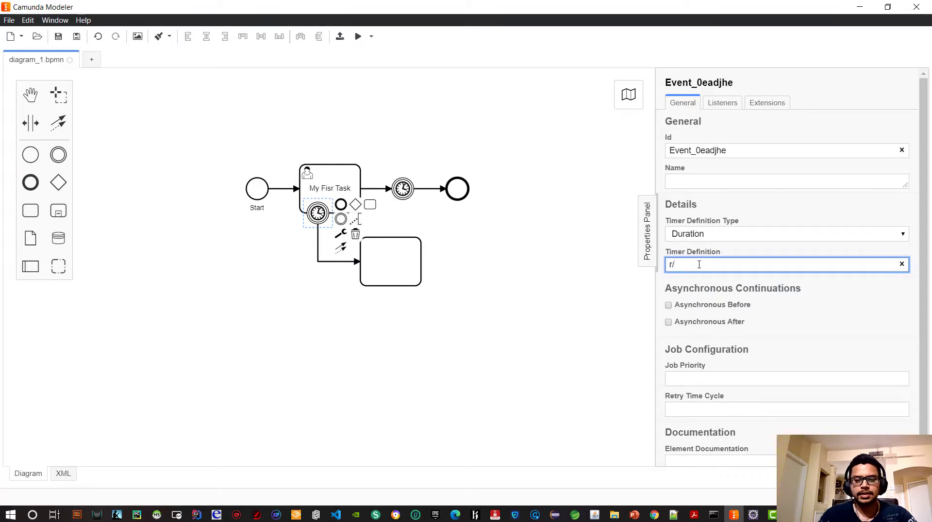
pyautogui.write('pt')
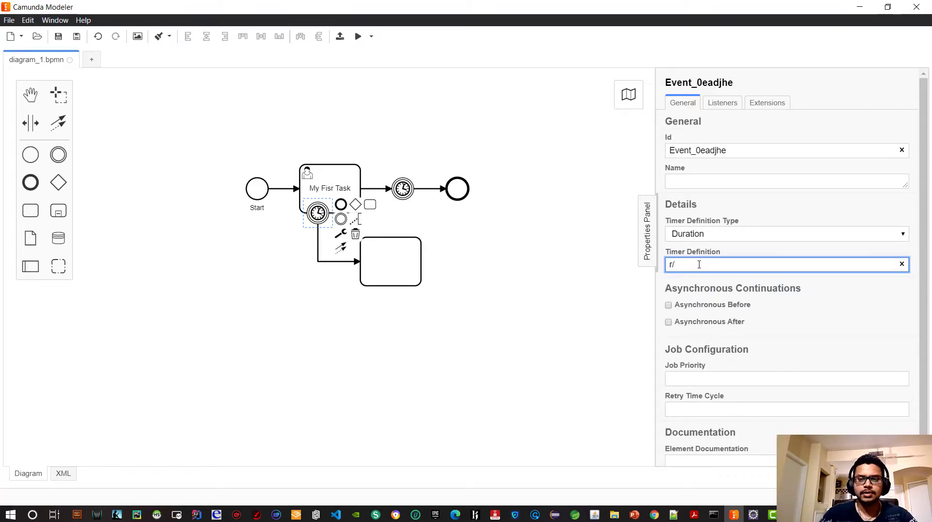
pyautogui.press('BackSpace')
pyautogui.write('R/')
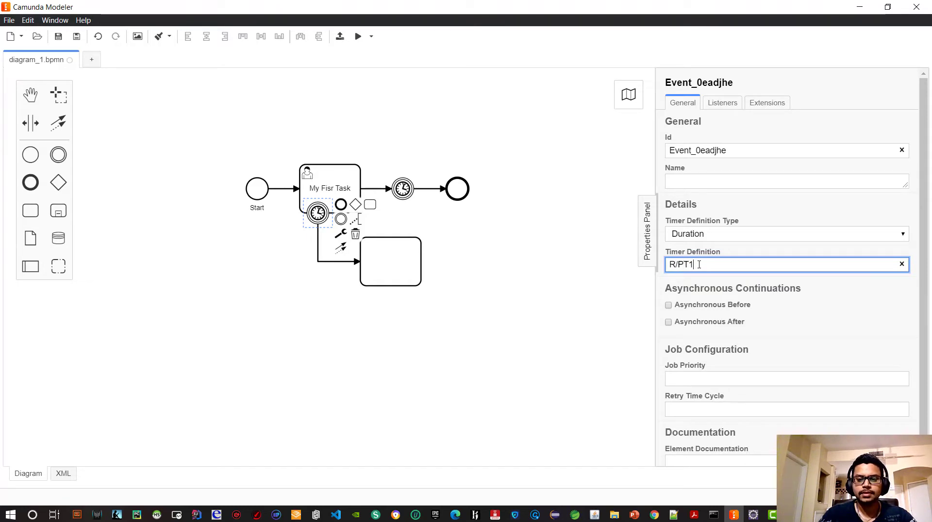
pyautogui.write('PT10M')
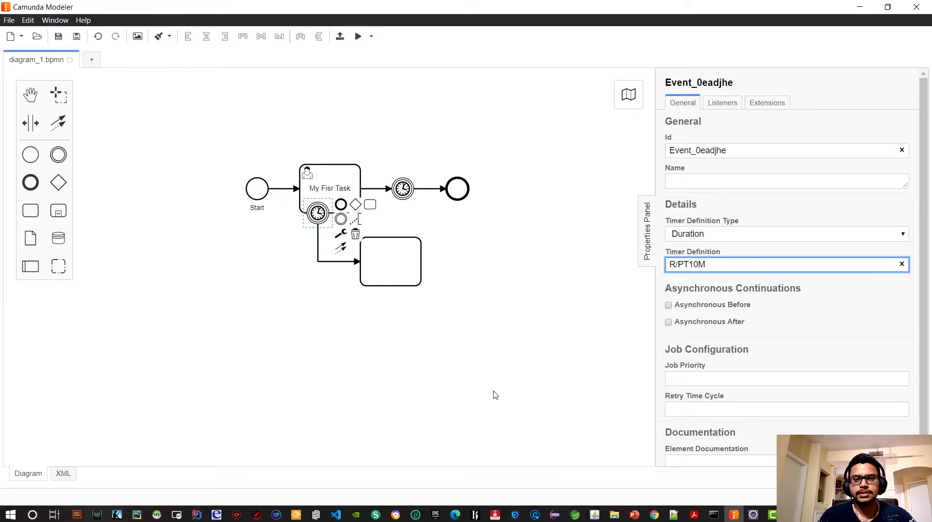
# Delete the timer boundary event from the user task along with the empty task that was appended to it
pyautogui.click(342, 184)
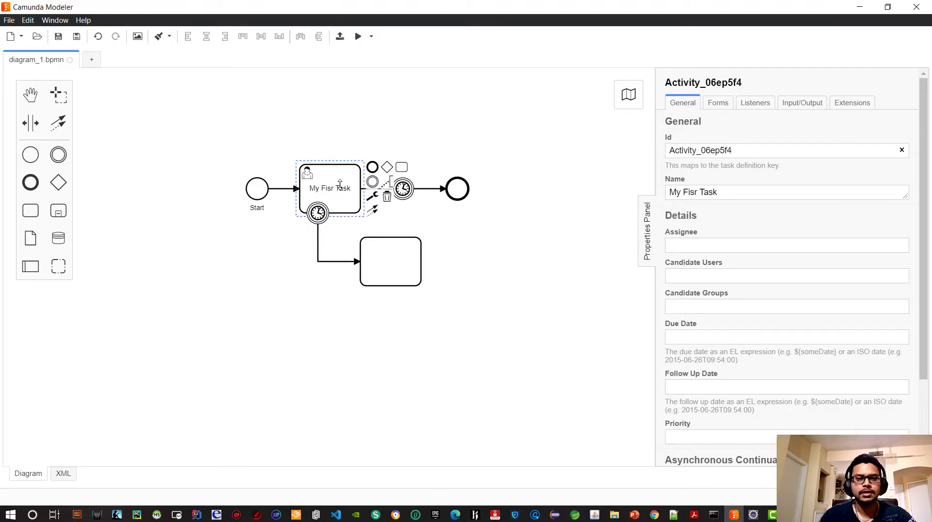
pyautogui.click(340, 185)
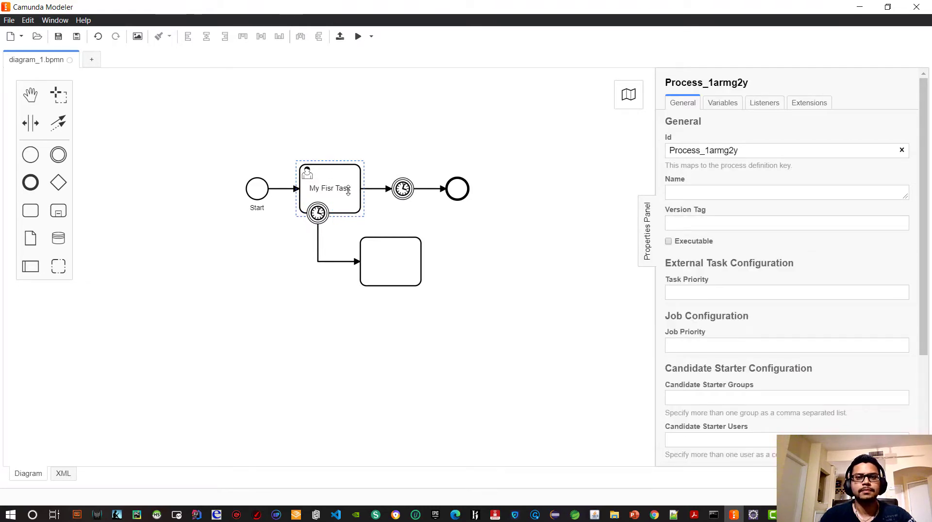
pyautogui.click(319, 214)
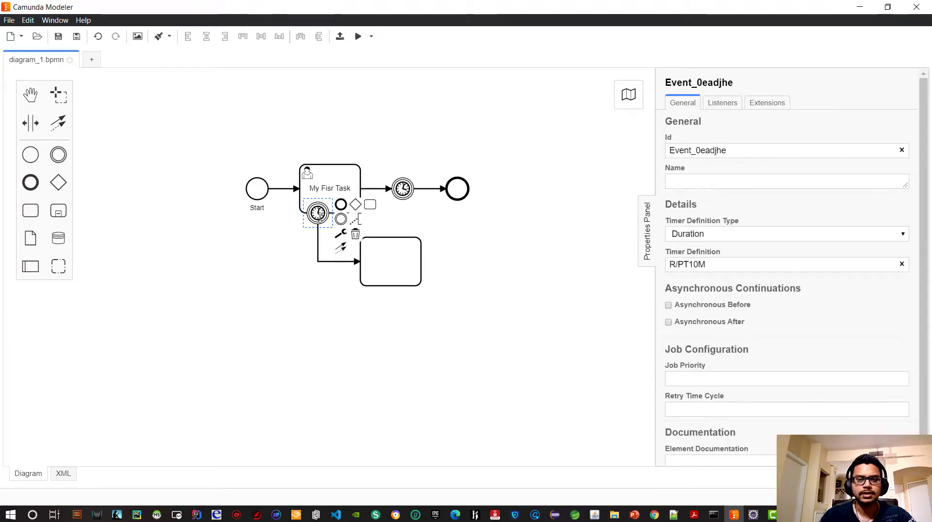
pyautogui.click(356, 234)
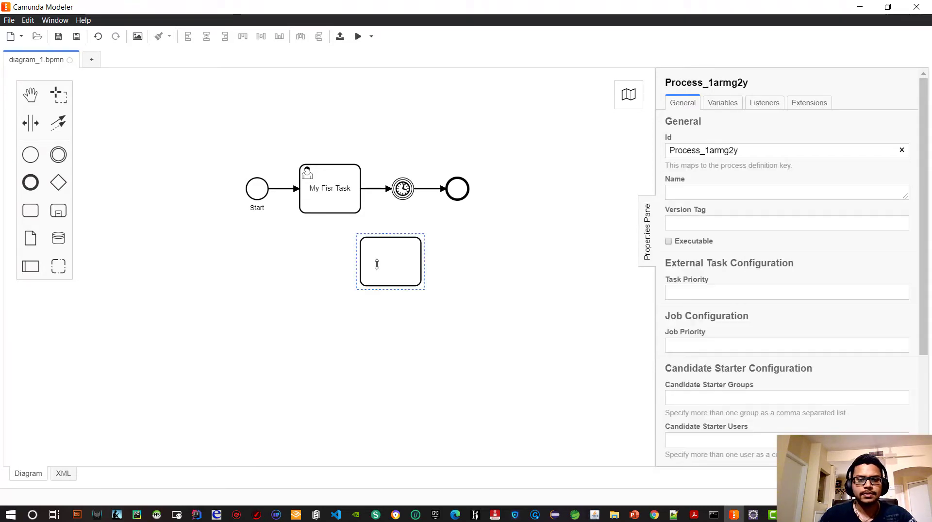
pyautogui.click(375, 263)
pyautogui.click(447, 270)
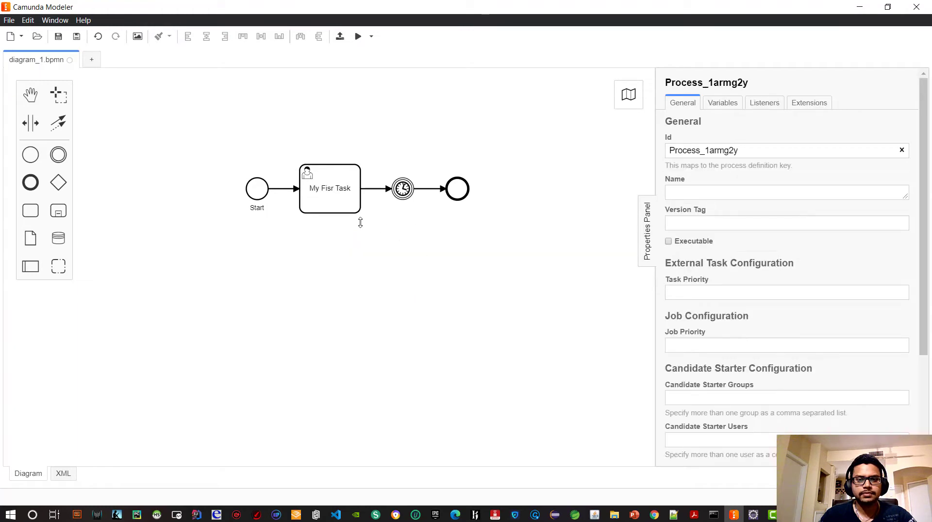
# Remove the repetition prefix from the intermediate timer's definition so that it reads PT1M
pyautogui.click(404, 189)
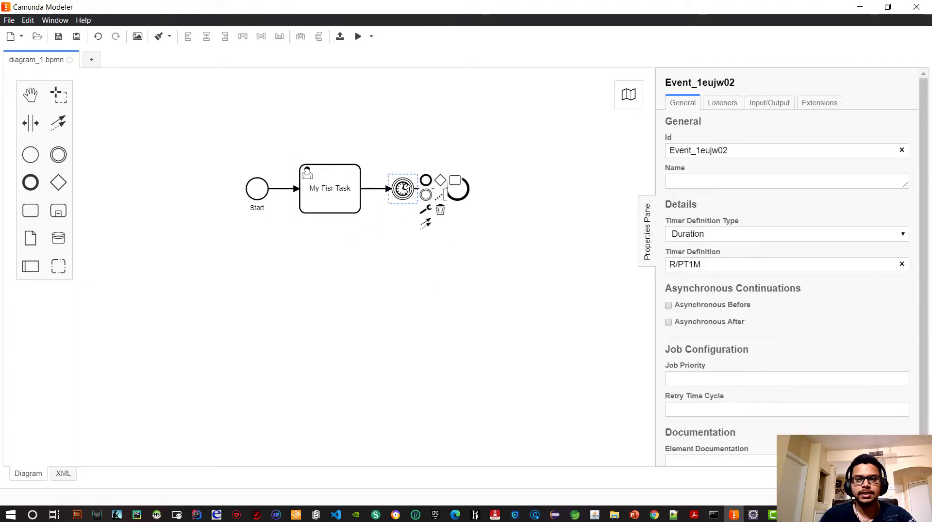
pyautogui.click(679, 264)
pyautogui.press('BackSpace')
pyautogui.press('BackSpace')
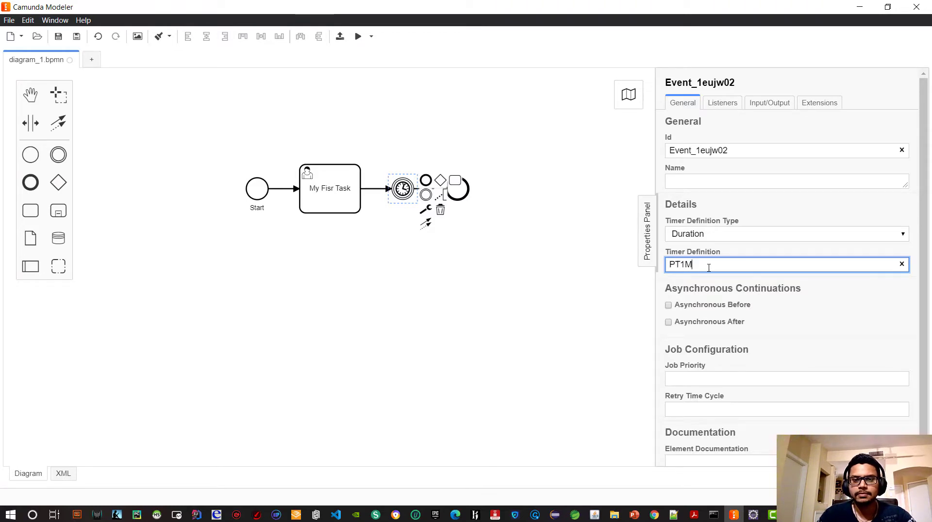
pyautogui.click(515, 255)
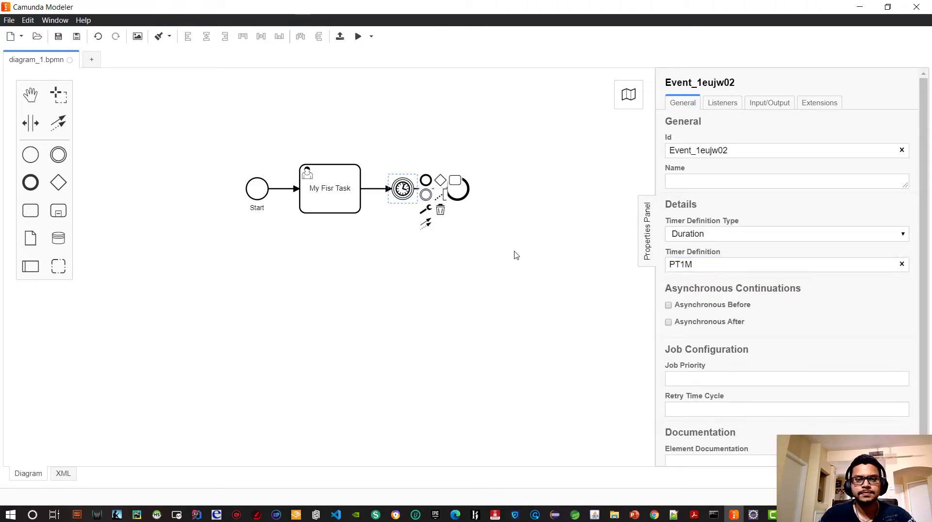
# Set the timer definition of the intermediate timer event to PT2M
pyautogui.click(406, 201)
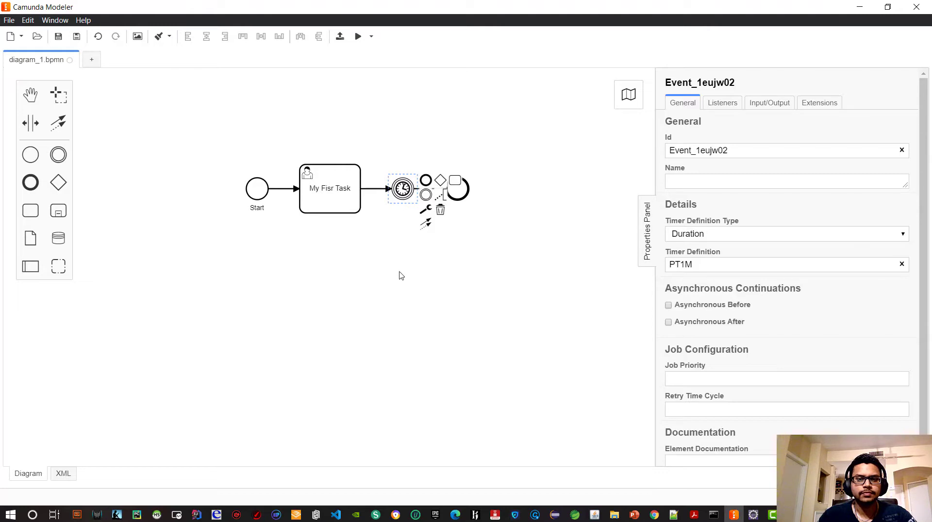
pyautogui.click(360, 248)
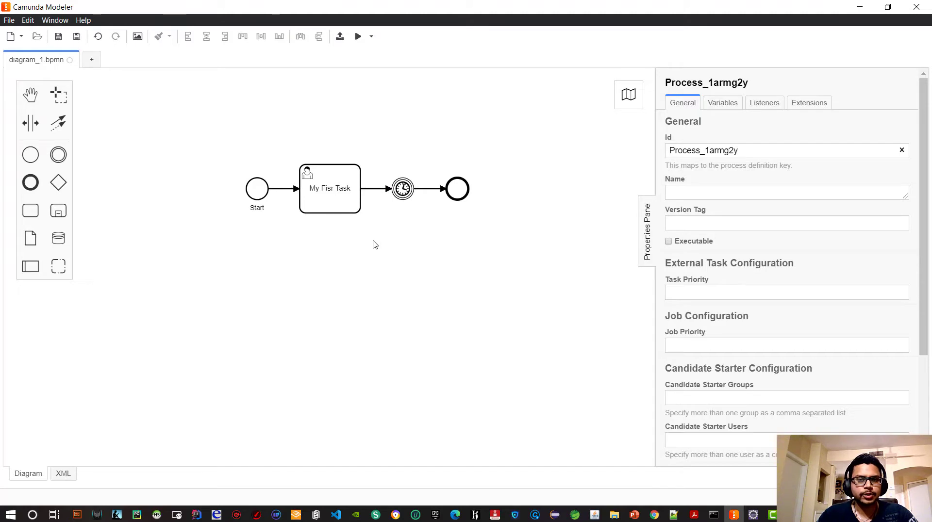
pyautogui.click(409, 196)
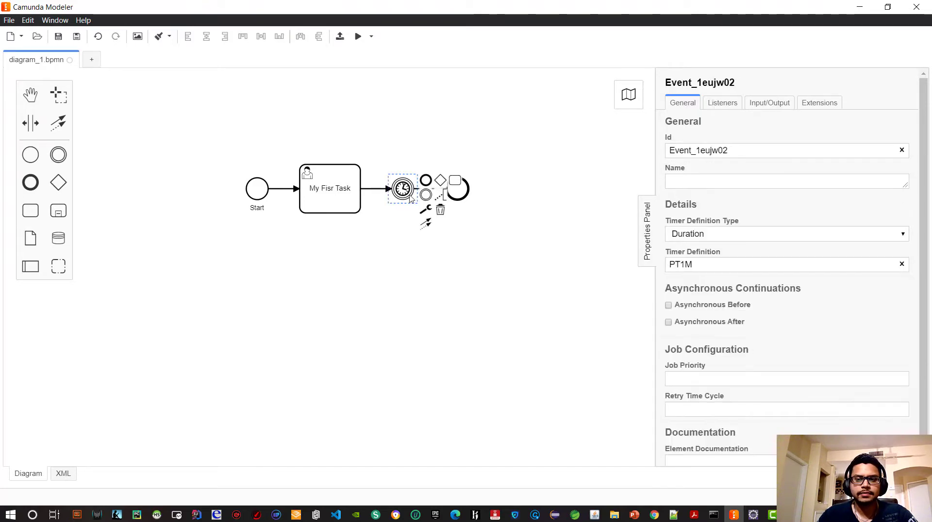
pyautogui.click(685, 263)
pyautogui.press('BackSpace')
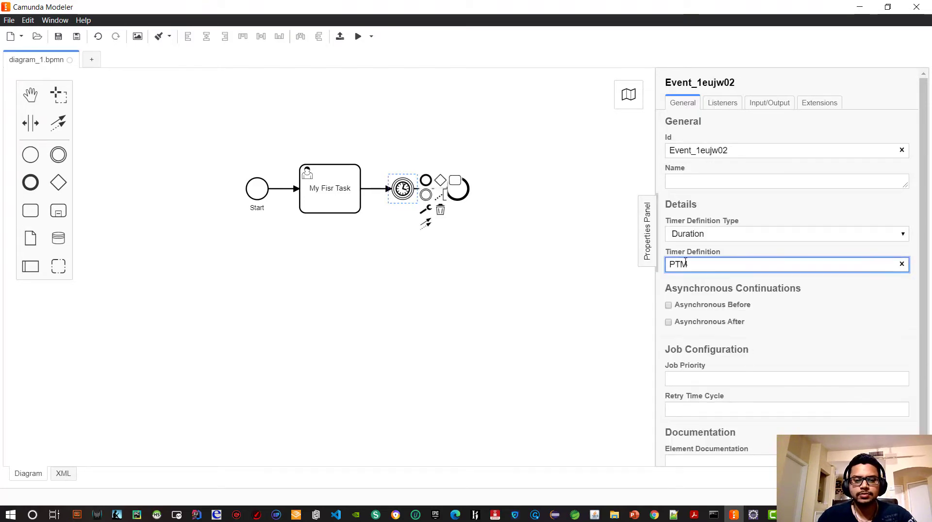
pyautogui.write('2')
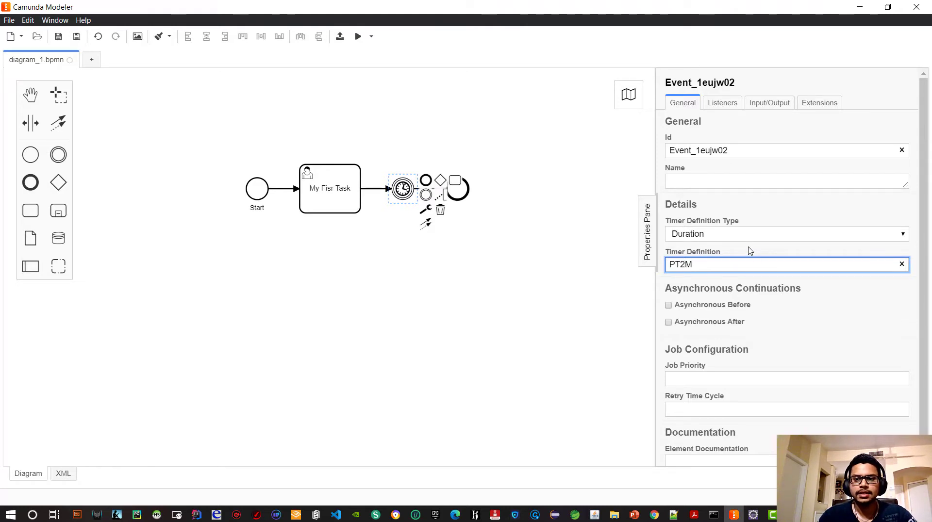
pyautogui.click(597, 296)
pyautogui.click(355, 199)
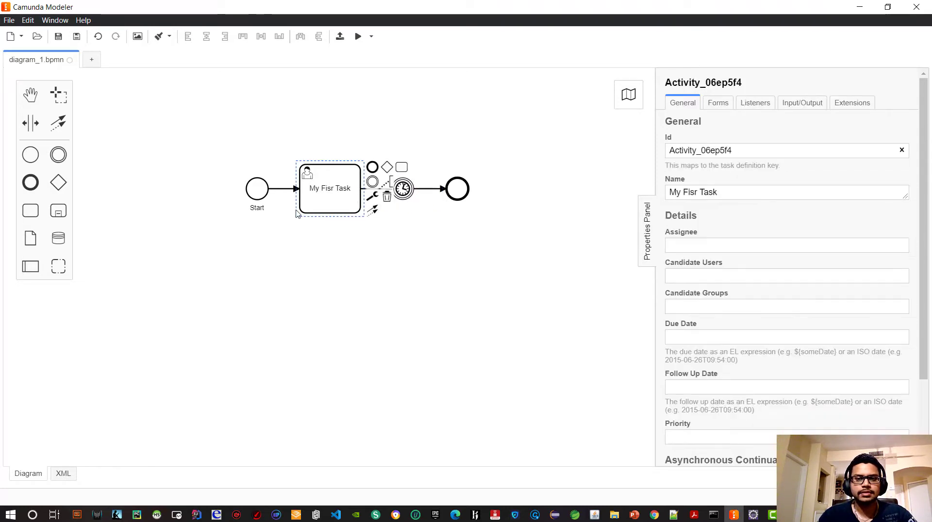
pyautogui.click(402, 190)
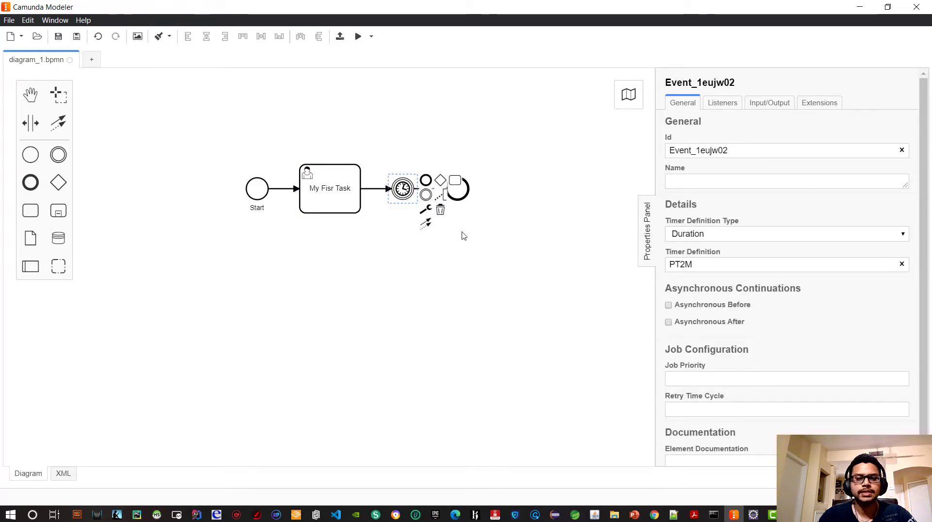
pyautogui.click(465, 193)
pyautogui.click(284, 252)
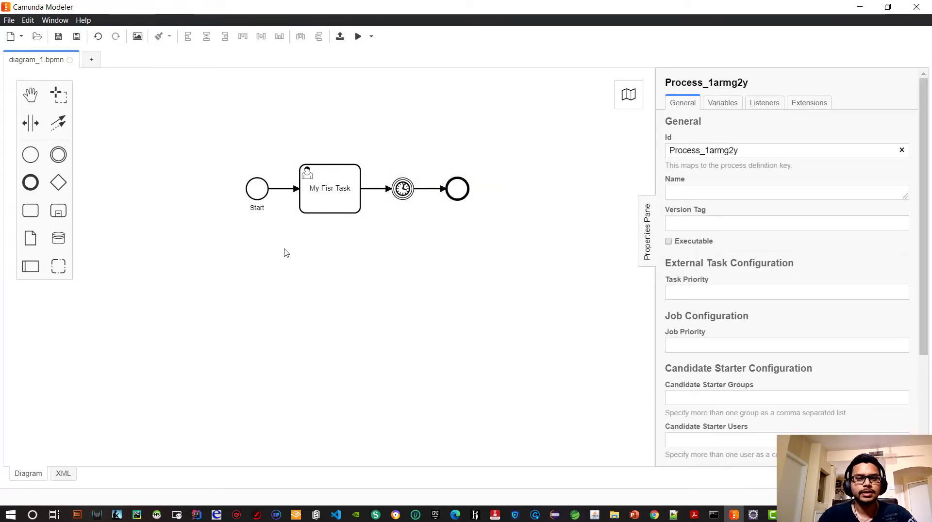
# Colour the start event green and the end event red
pyautogui.click(257, 192)
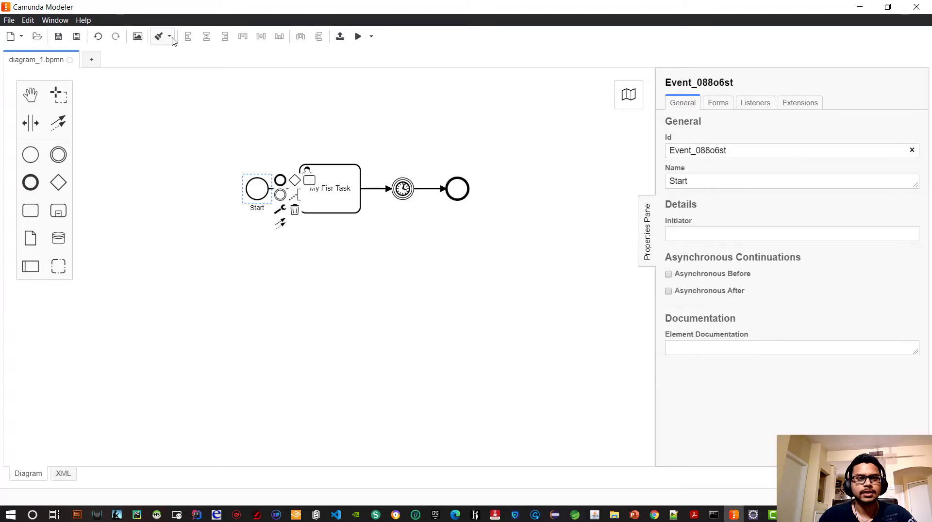
pyautogui.click(170, 36)
pyautogui.click(173, 93)
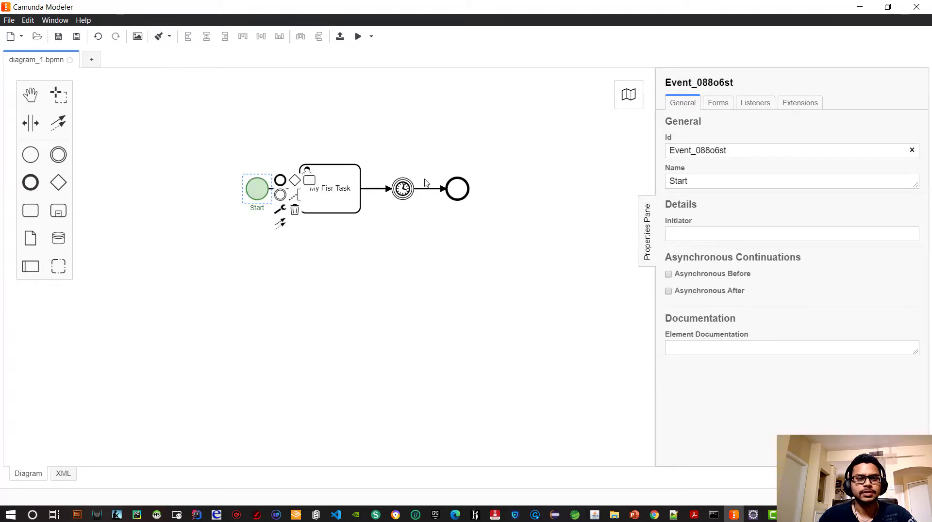
pyautogui.click(459, 196)
pyautogui.click(163, 37)
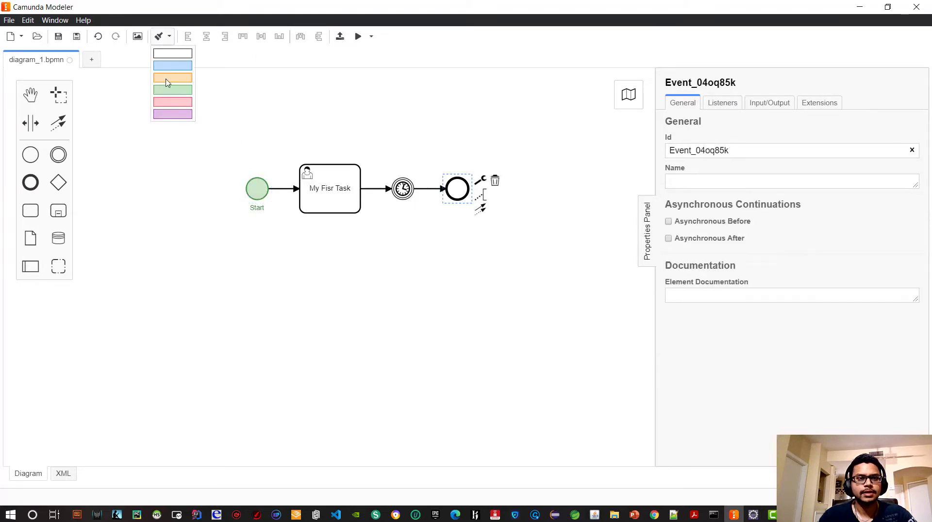
pyautogui.click(167, 106)
# Colour the user task blue and the intermediate timer event orange
pyautogui.click(319, 191)
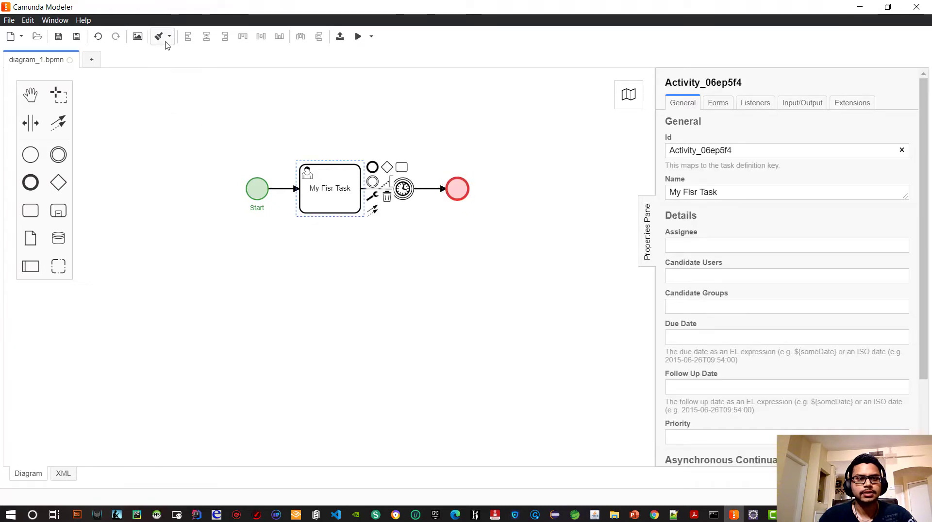
pyautogui.click(166, 39)
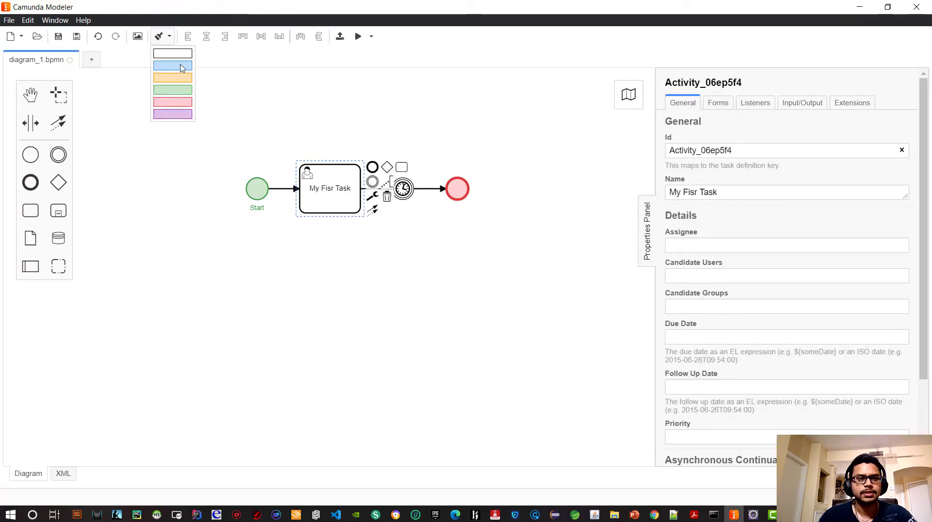
pyautogui.click(181, 66)
pyautogui.click(402, 190)
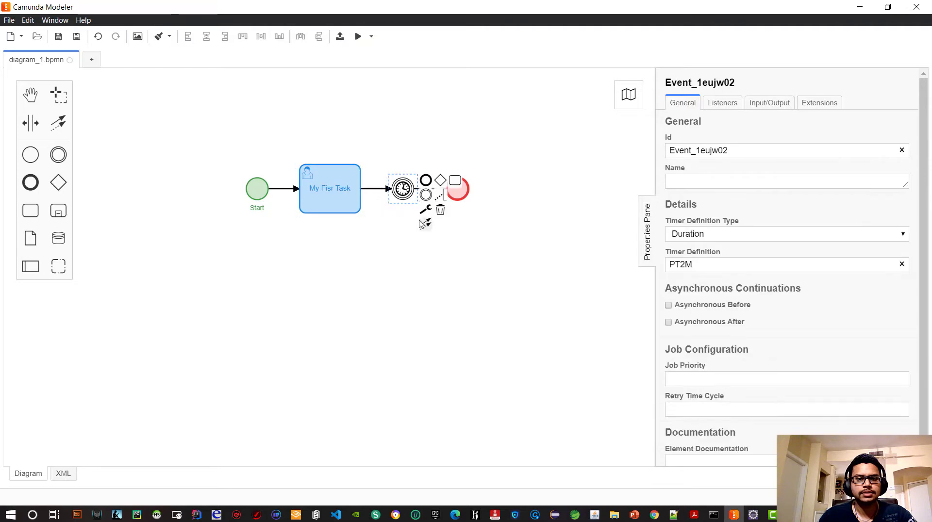
pyautogui.click(166, 37)
pyautogui.click(185, 84)
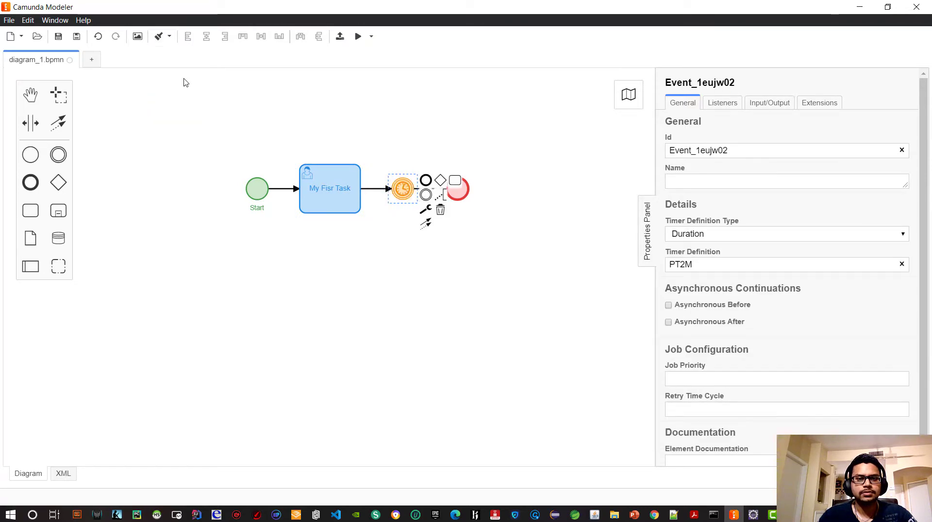
pyautogui.click(306, 264)
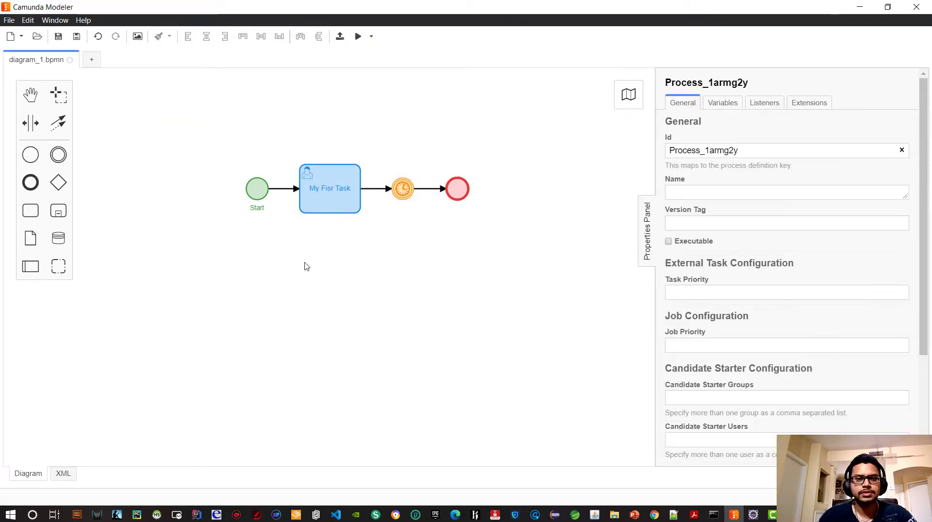
pyautogui.click(409, 202)
pyautogui.click(425, 210)
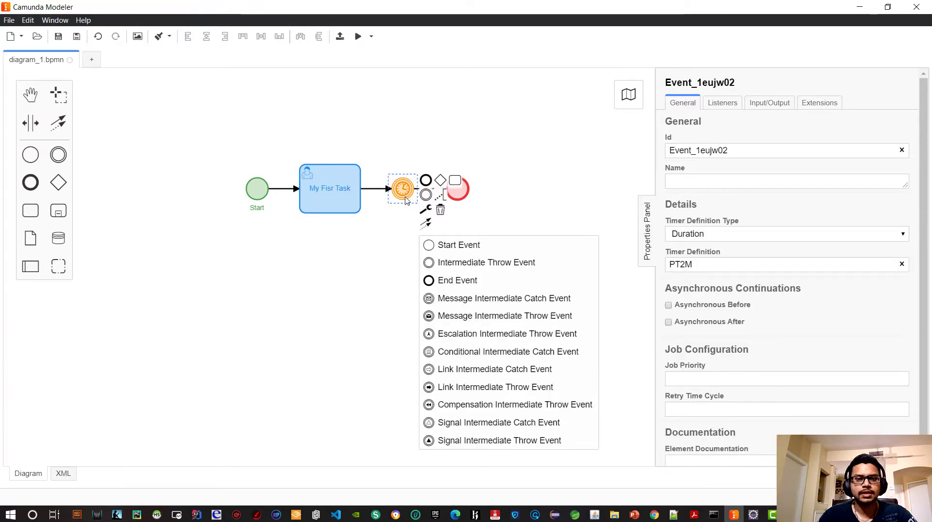
pyautogui.click(278, 253)
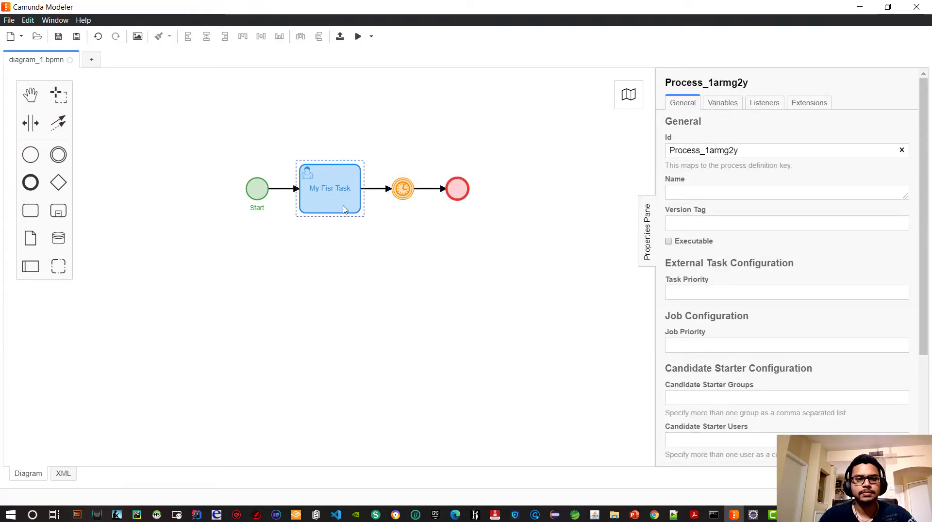
# Name the end event End
pyautogui.doubleClick(461, 189)
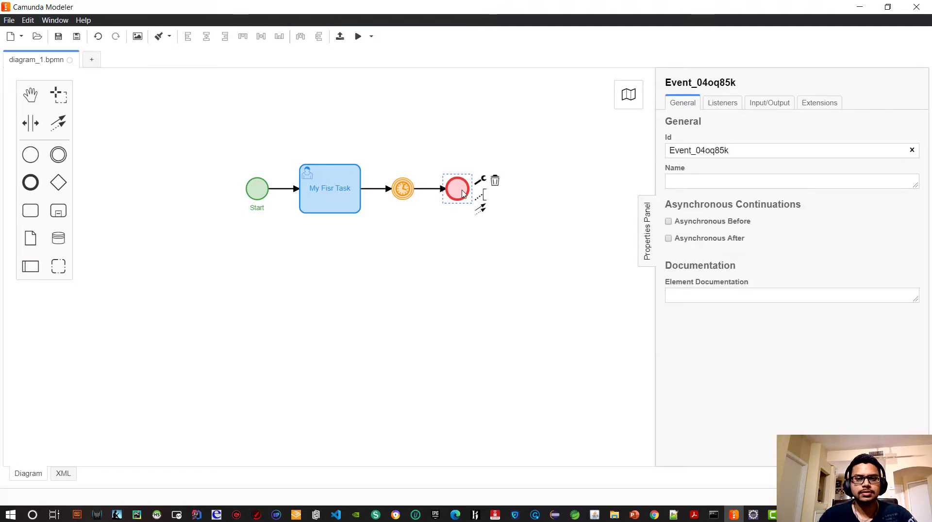
pyautogui.write('End')
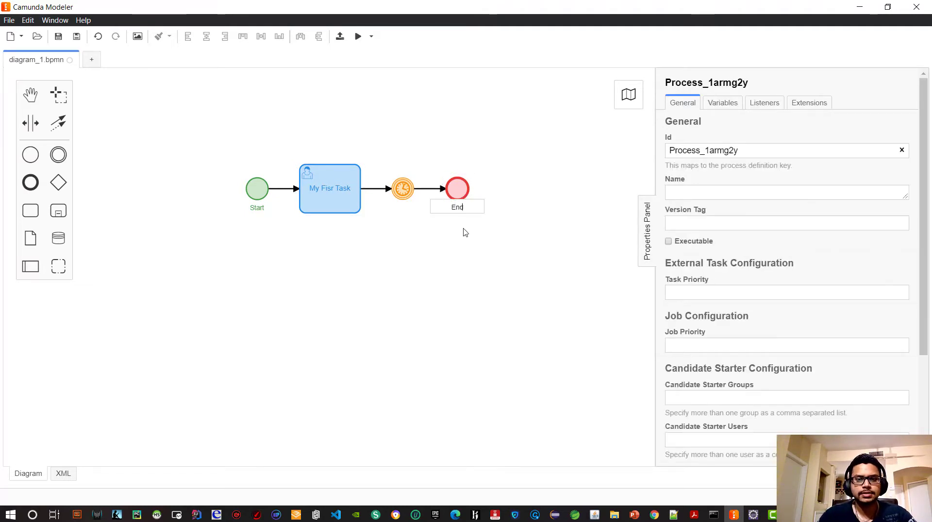
pyautogui.click(464, 232)
# Name the intermediate timer event 2 Min Timer
pyautogui.doubleClick(402, 185)
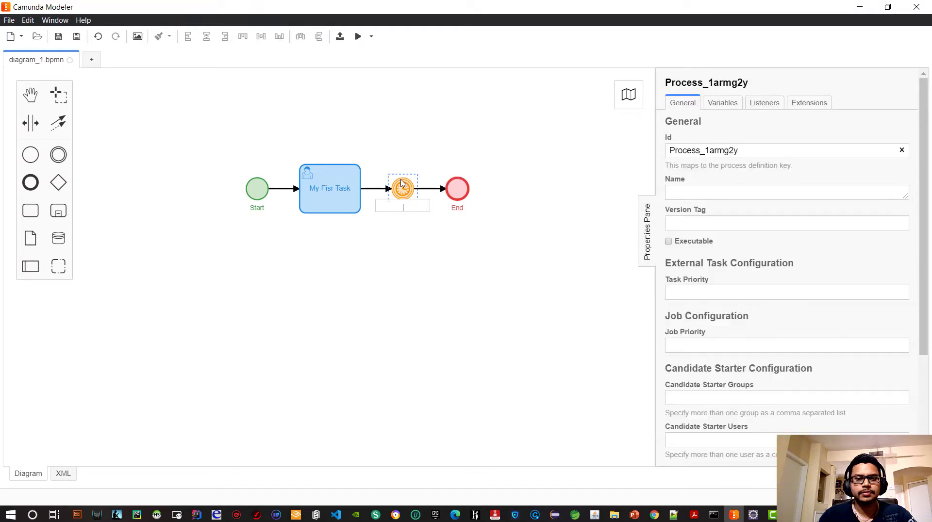
pyautogui.write('2 Min')
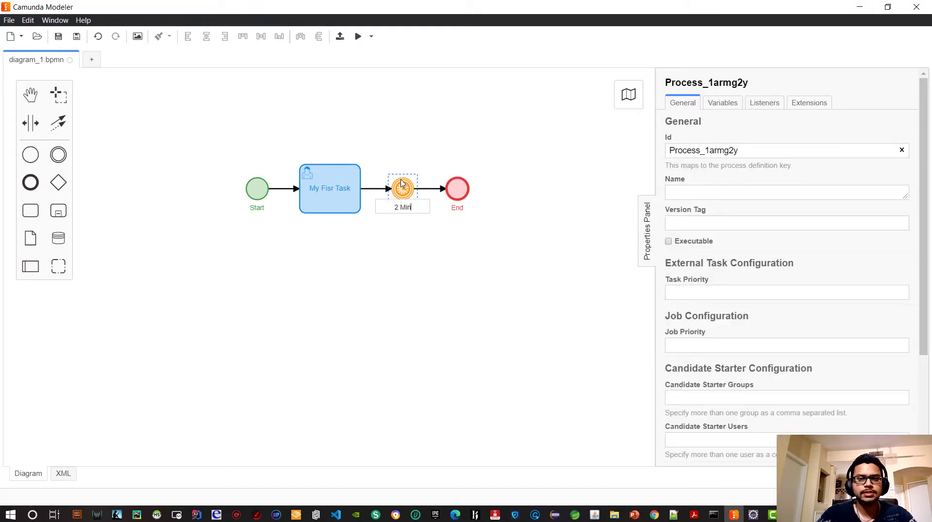
pyautogui.write(' Timer')
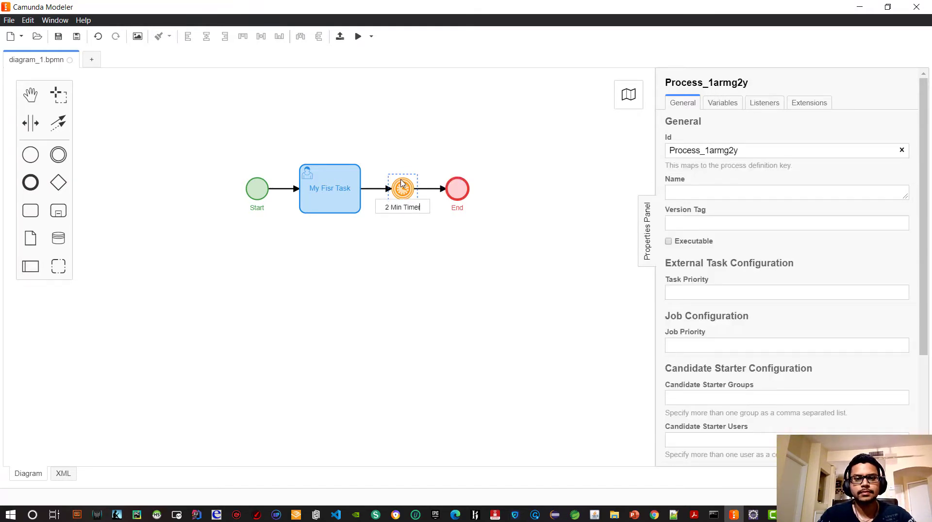
pyautogui.click(394, 247)
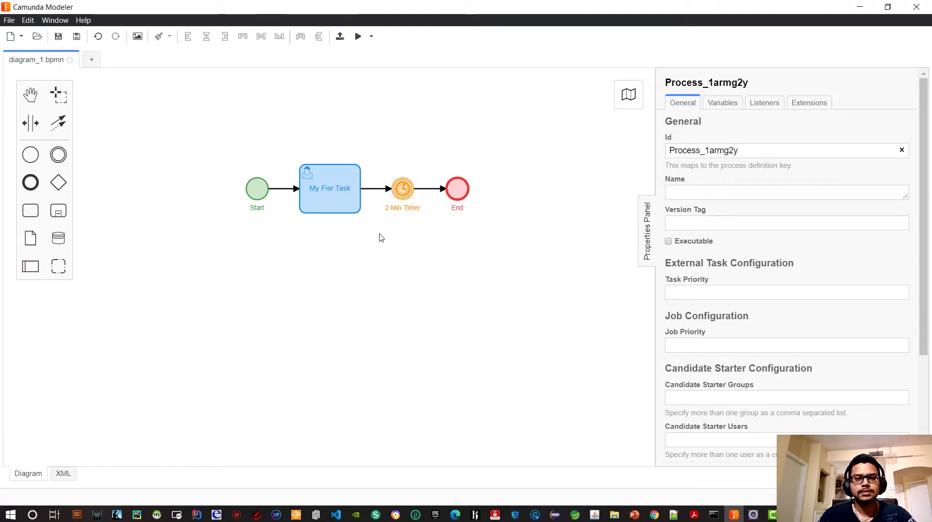
# Add a form field of type string to the user task
pyautogui.click(338, 210)
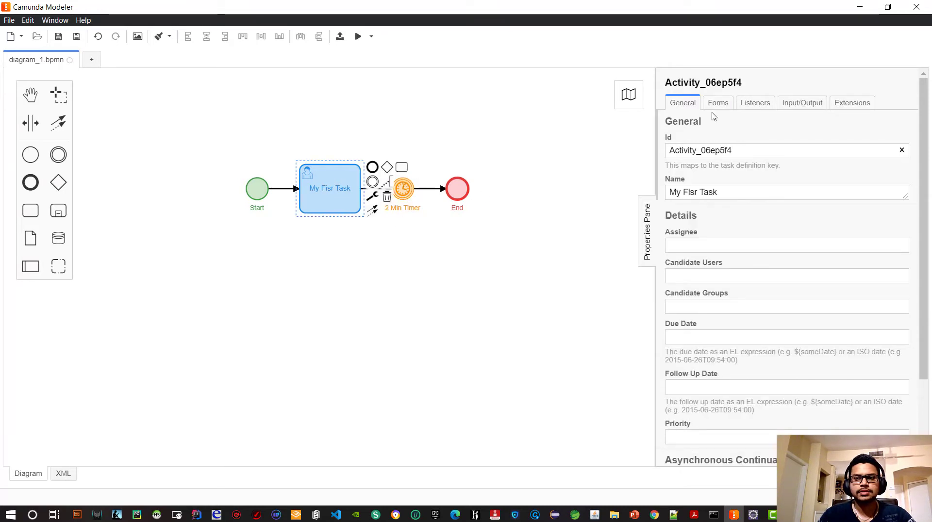
pyautogui.click(718, 105)
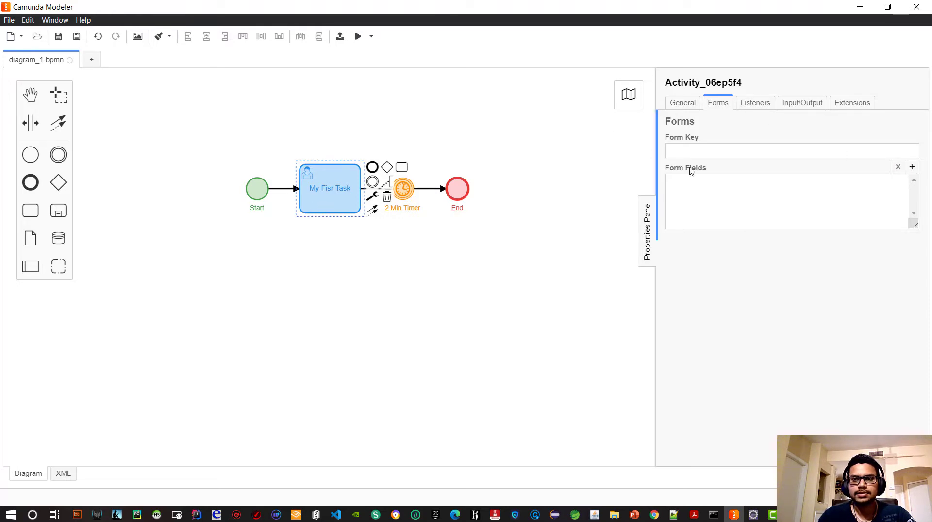
pyautogui.click(692, 106)
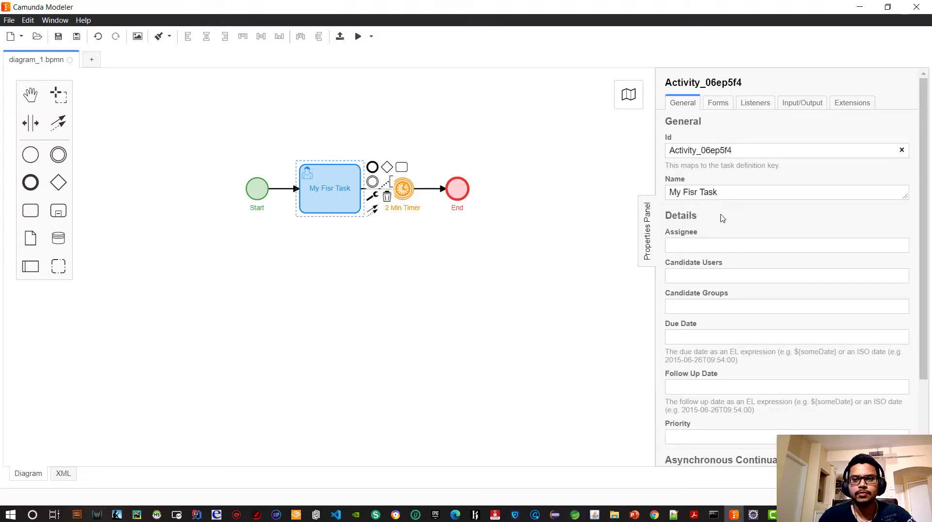
pyautogui.click(719, 104)
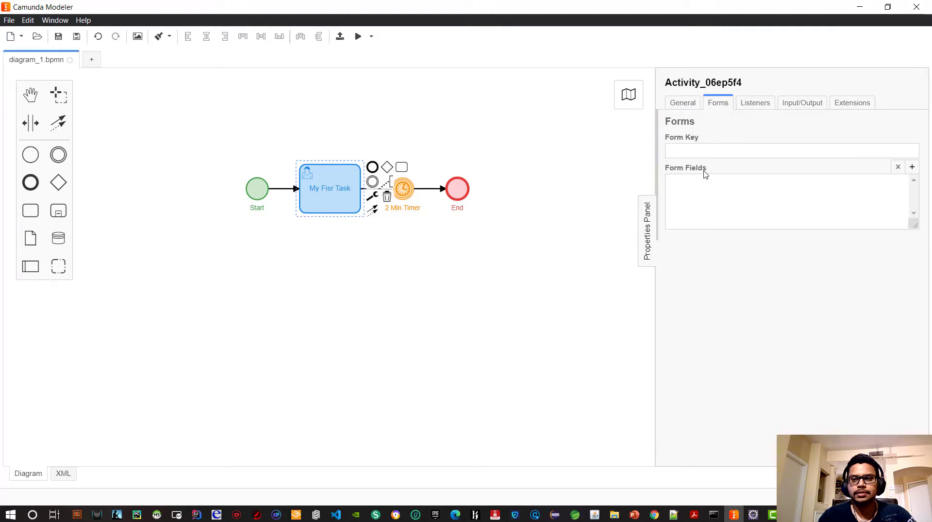
pyautogui.click(912, 167)
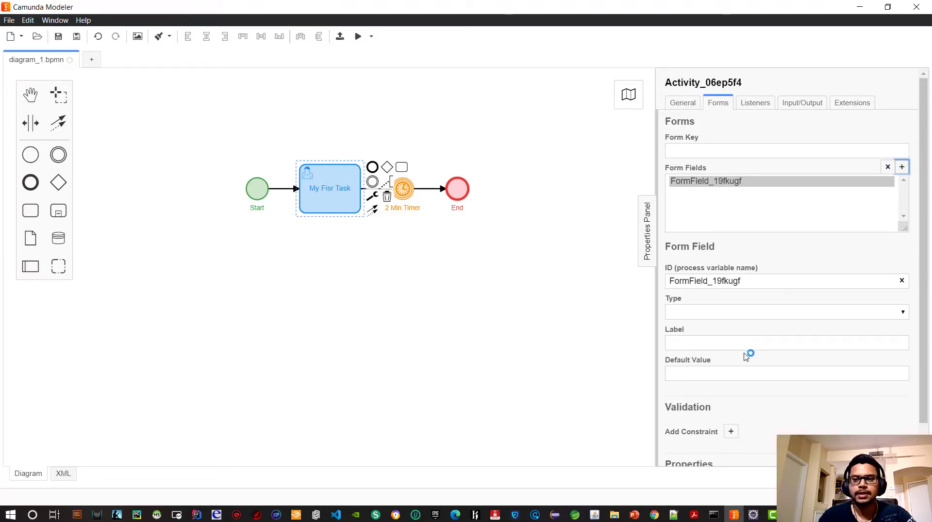
pyautogui.click(772, 312)
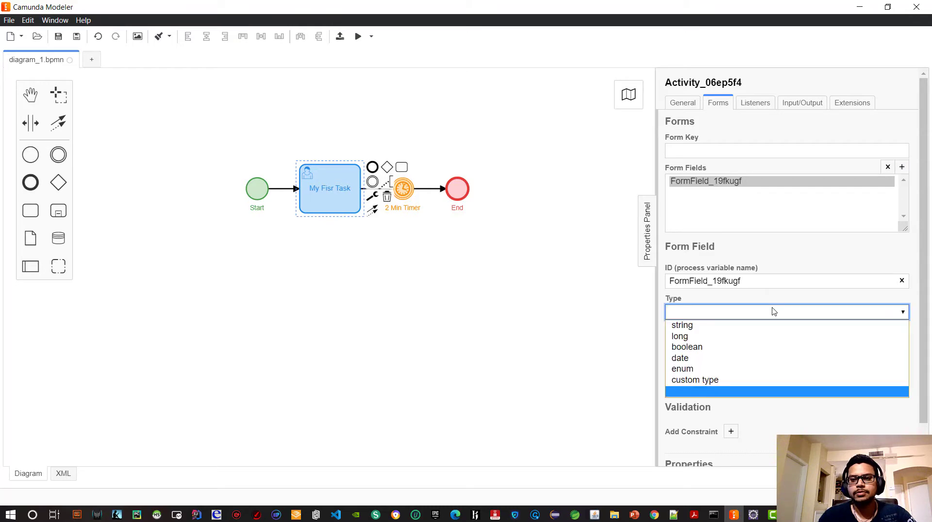
pyautogui.click(765, 326)
# Label the string form field User Name and enter a person's first name as its default value
pyautogui.click(738, 339)
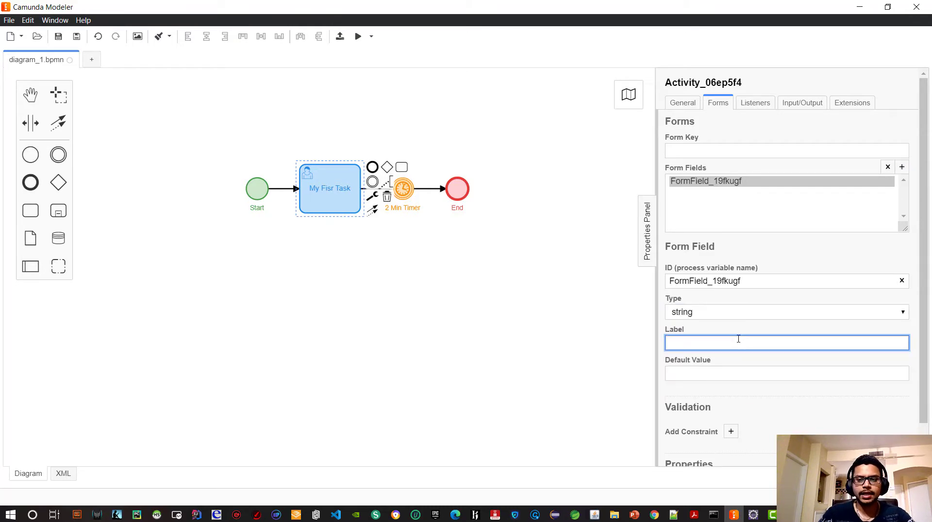
pyautogui.write('User')
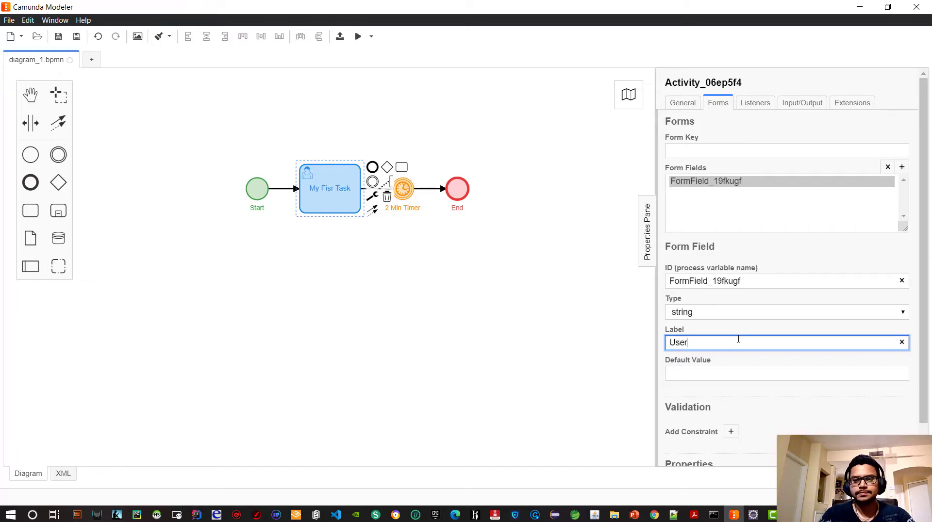
pyautogui.write(' Name')
pyautogui.click(715, 374)
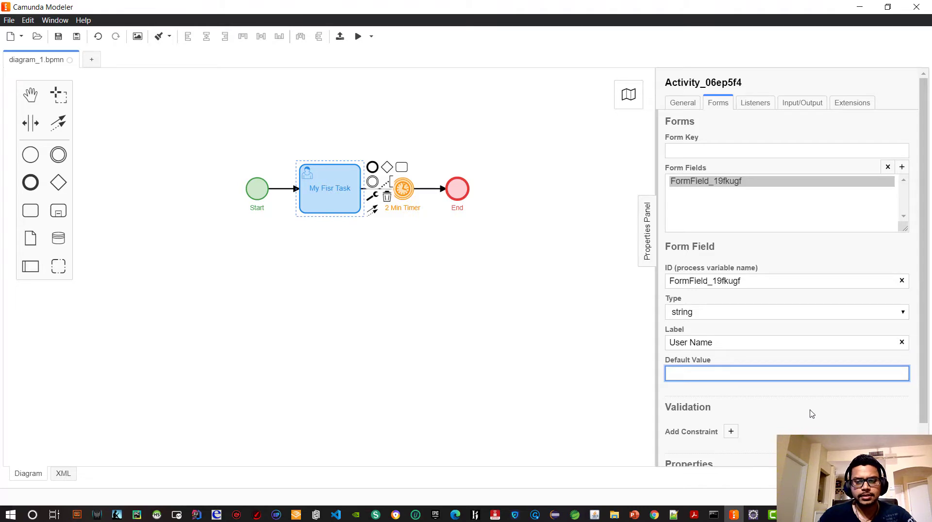
pyautogui.write('Abhi')
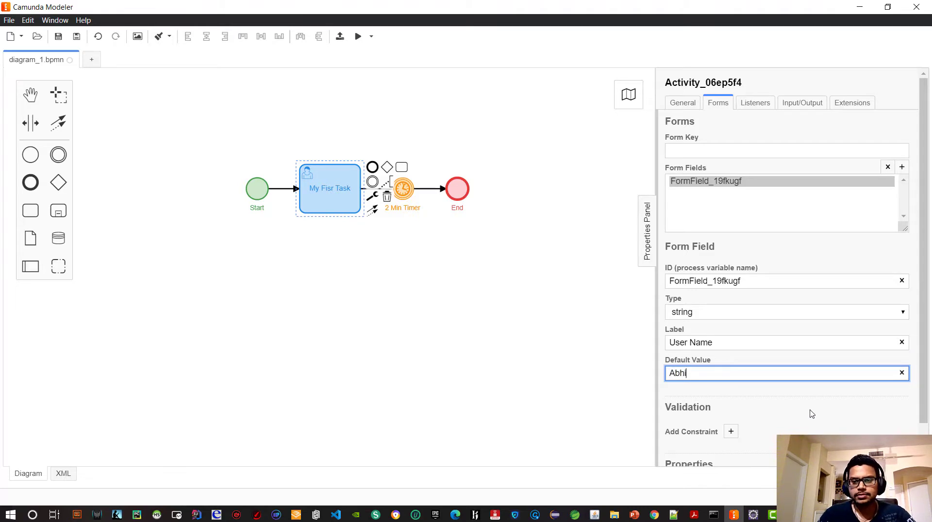
pyautogui.click(746, 399)
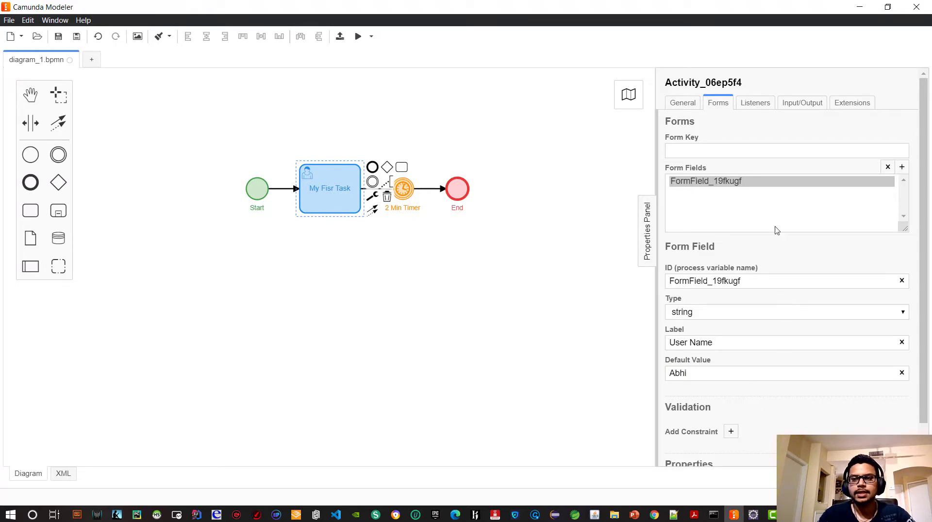
# Add a second form field of type long, labelled Age, to the user task
pyautogui.click(901, 167)
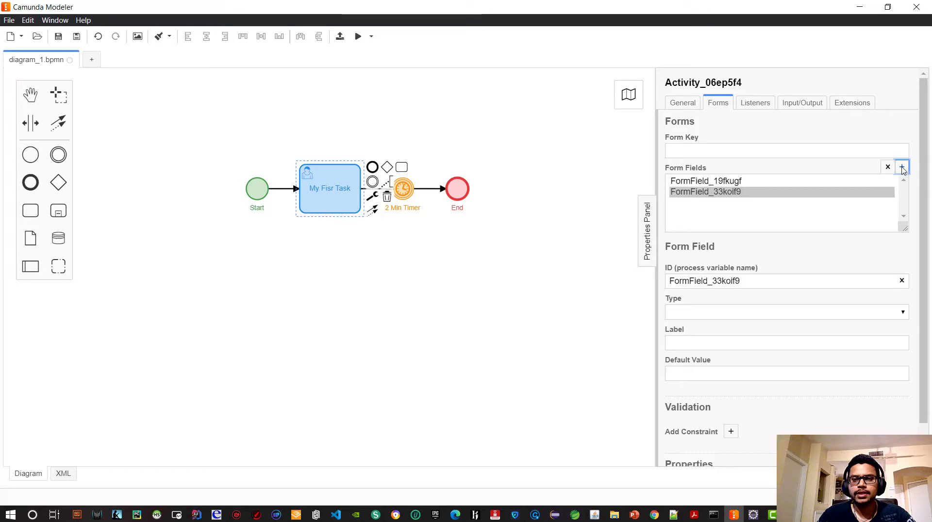
pyautogui.click(731, 312)
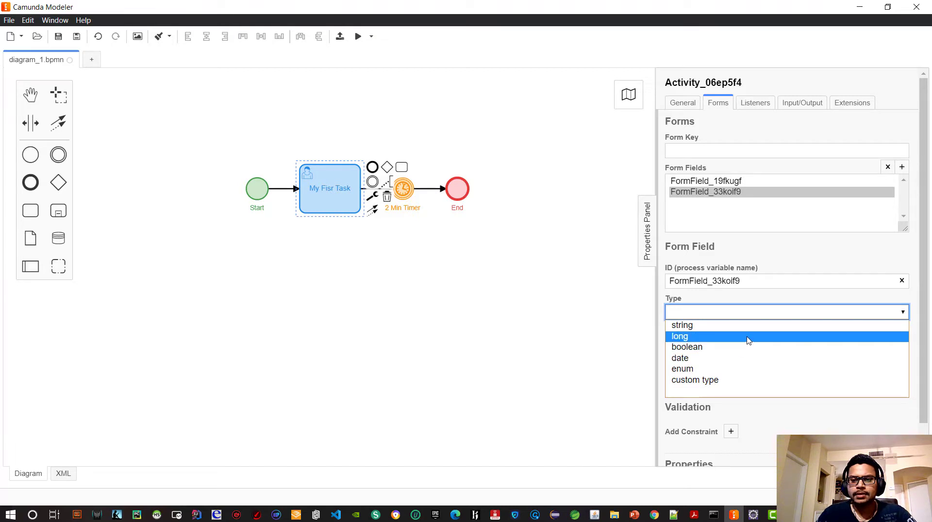
pyautogui.click(747, 337)
pyautogui.click(730, 345)
pyautogui.write('Age')
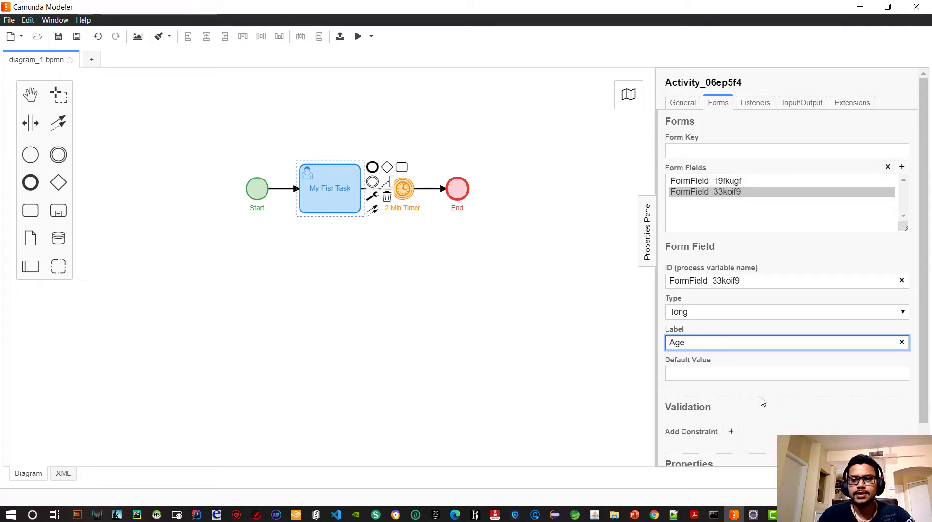
pyautogui.click(547, 308)
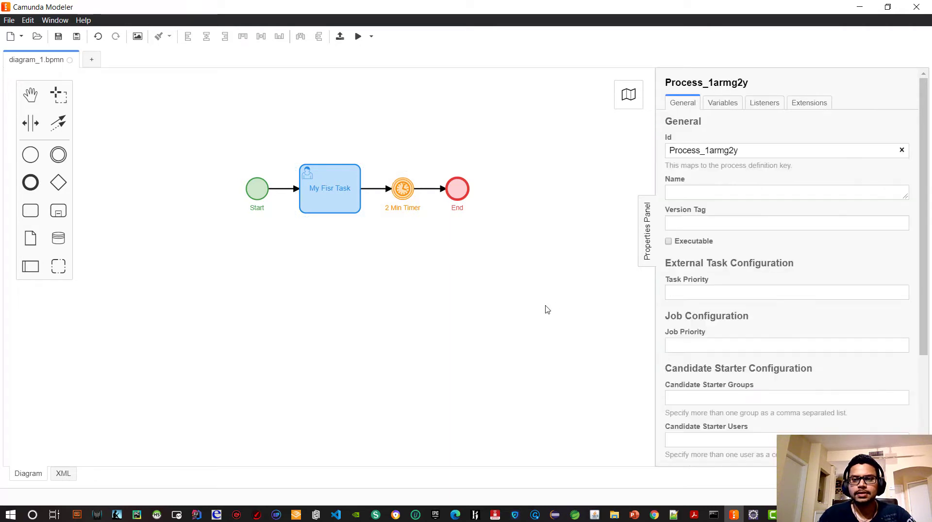
# Set the assignee of the user task to demo
pyautogui.click(362, 208)
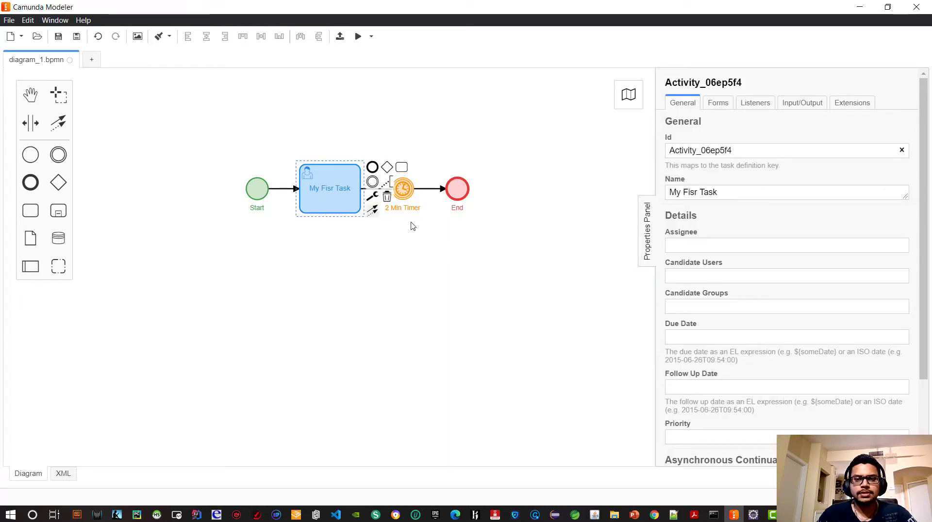
pyautogui.click(732, 241)
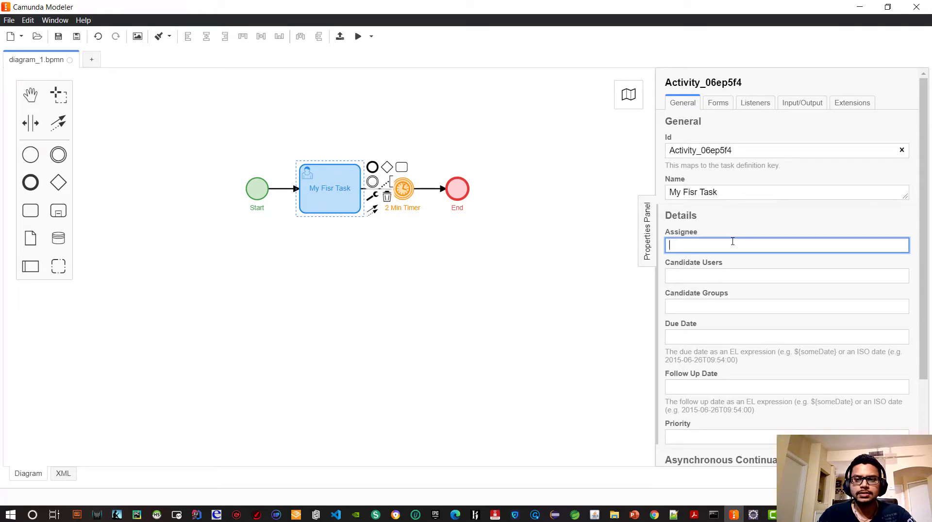
pyautogui.write('demo')
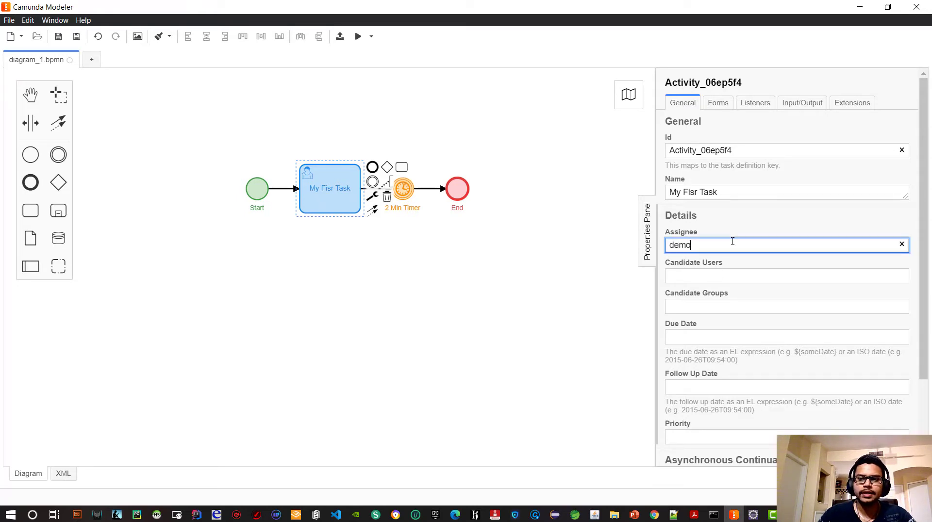
pyautogui.click(795, 221)
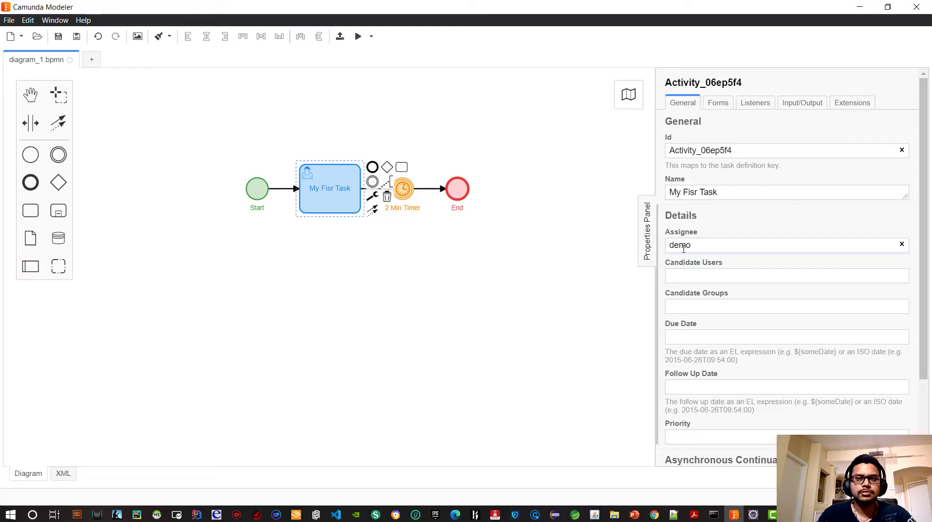
pyautogui.click(483, 278)
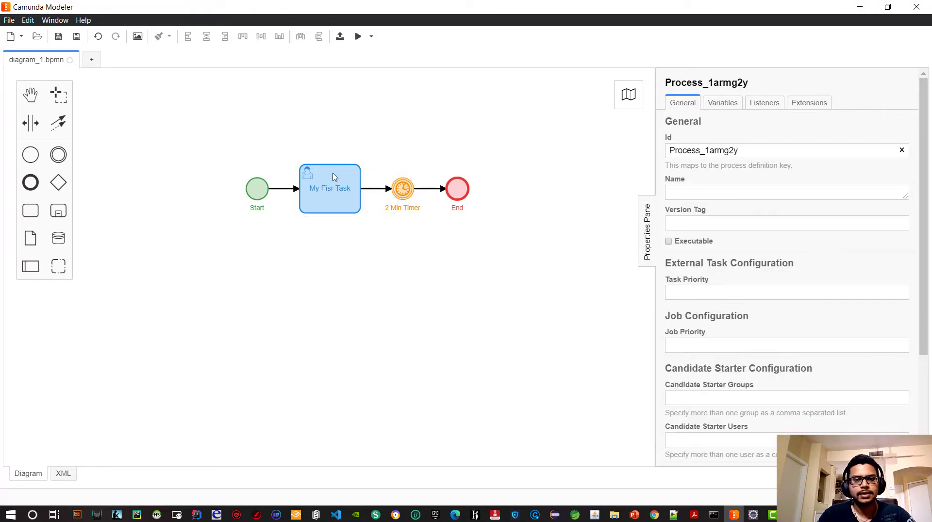
# Save the diagram to the Desktop as My_First_Process.bpmn
pyautogui.click(57, 37)
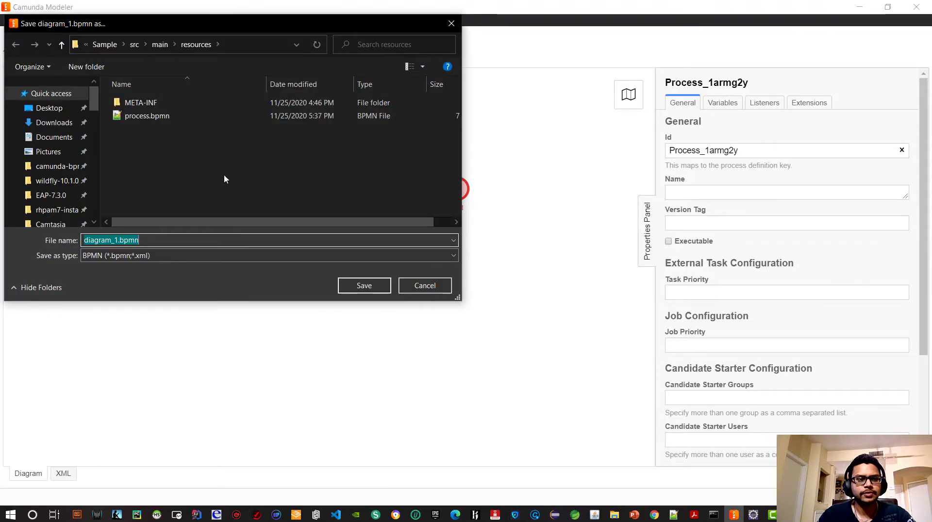
pyautogui.click(58, 115)
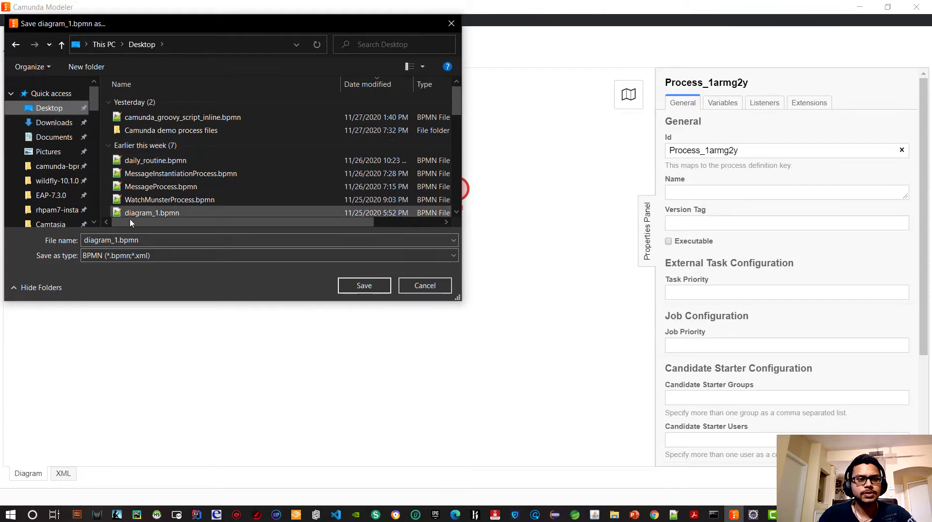
pyautogui.click(115, 242)
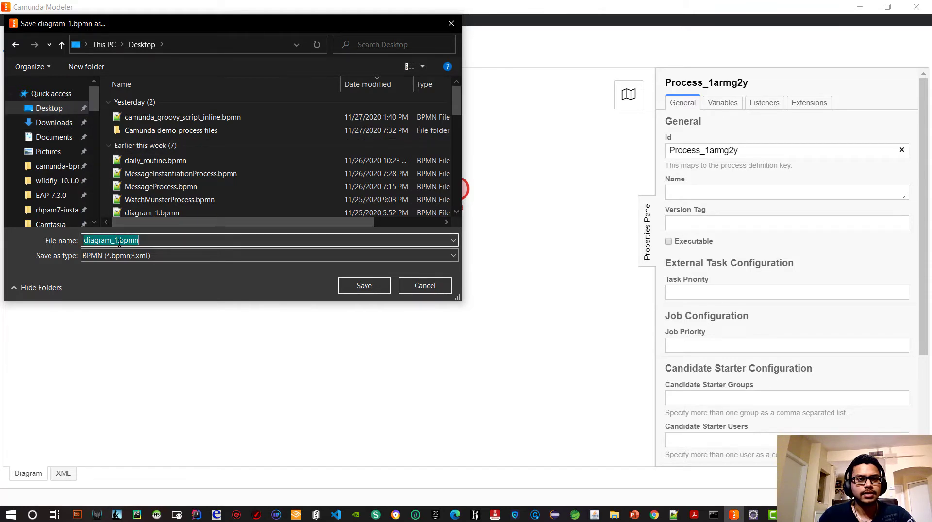
pyautogui.click(119, 242)
pyautogui.press('BackSpace')
pyautogui.press('BackSpace')
pyautogui.press('BackSpace')
pyautogui.press('BackSpace')
pyautogui.press('BackSpace')
pyautogui.press('BackSpace')
pyautogui.press('BackSpace')
pyautogui.press('BackSpace')
pyautogui.press('BackSpace')
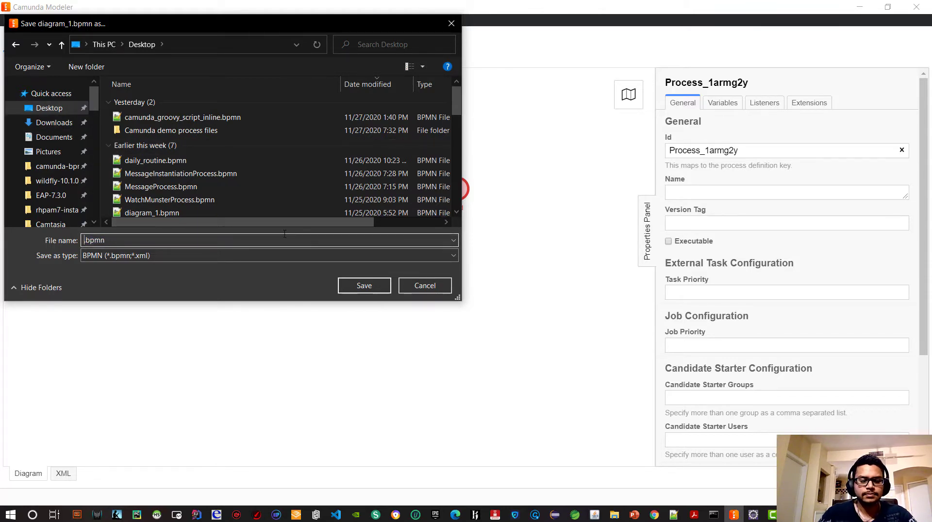
pyautogui.write('My_Fir')
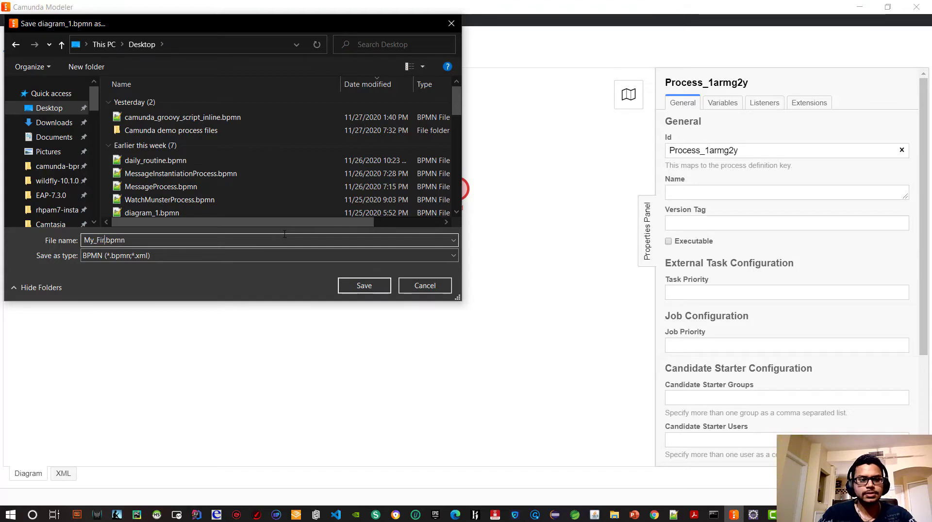
pyautogui.write('st_Pr')
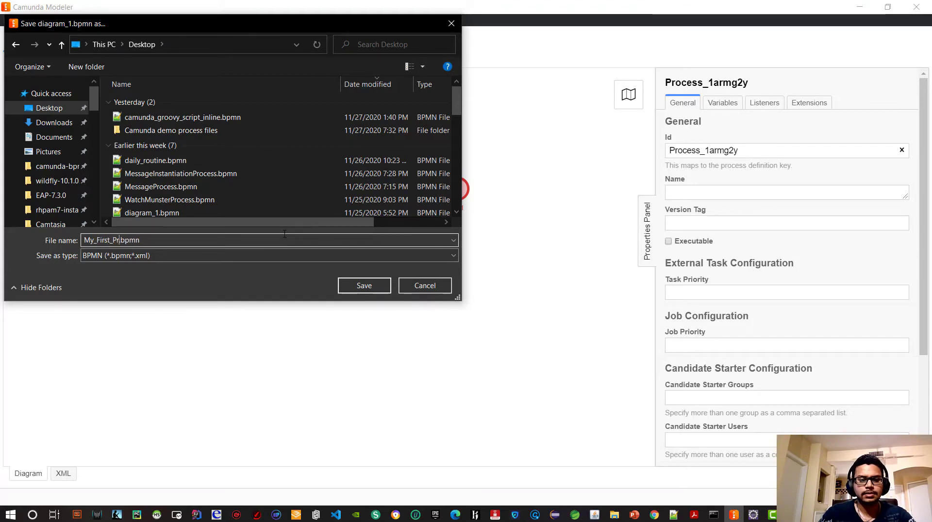
pyautogui.write('ocess')
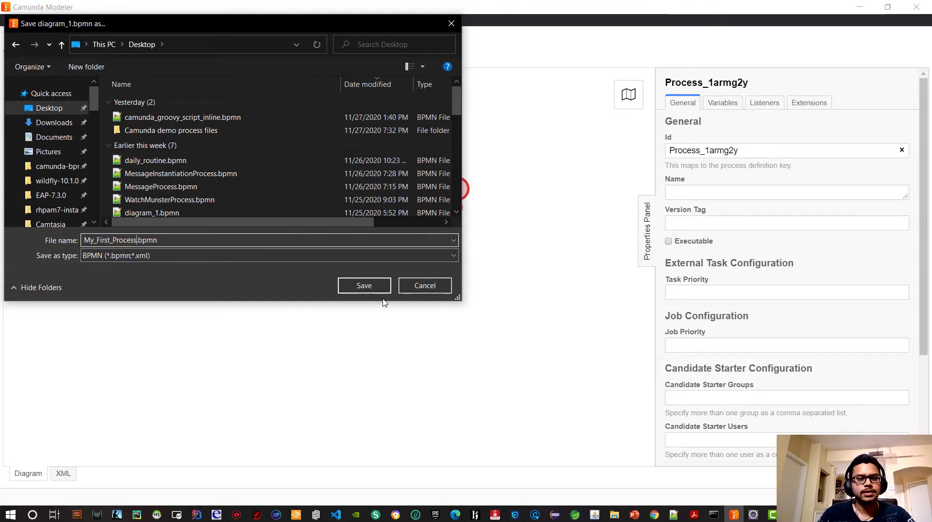
pyautogui.click(367, 286)
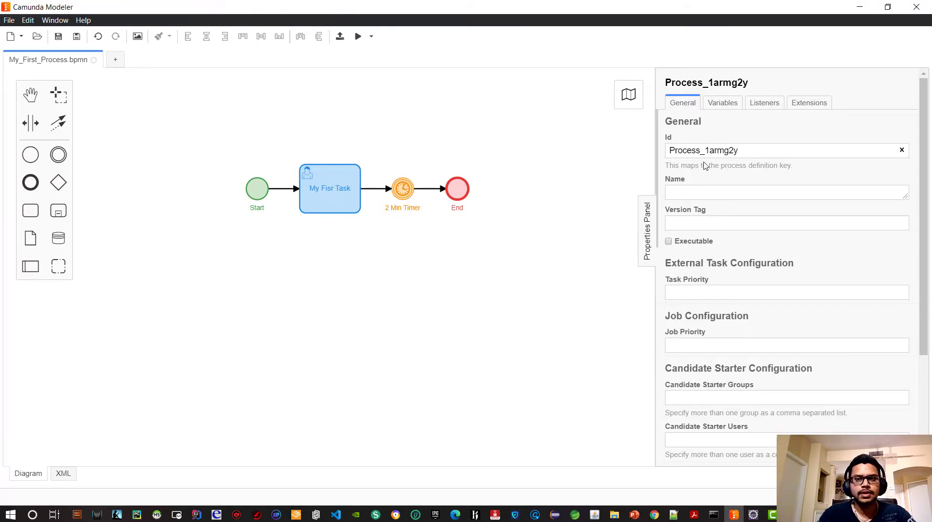
# Set the process Id to My_First_Process
pyautogui.doubleClick(729, 148)
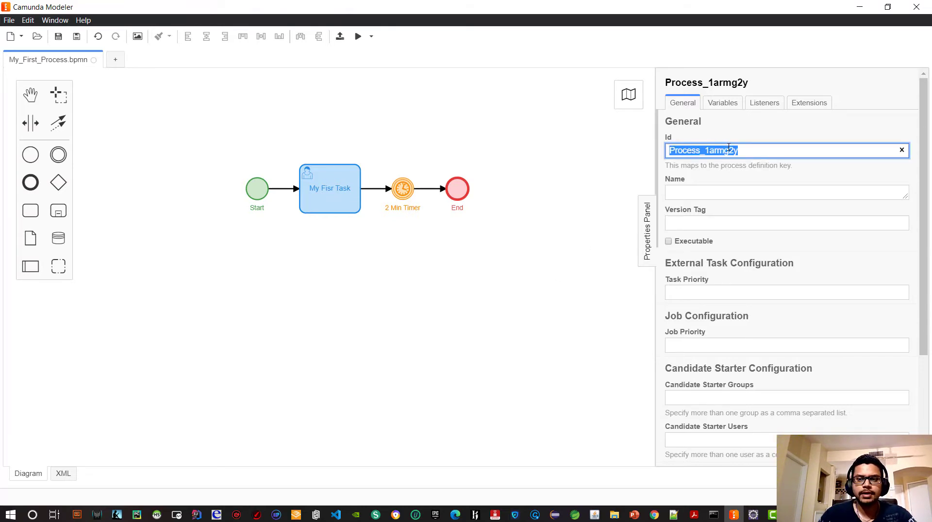
pyautogui.press('BackSpace')
pyautogui.write('My')
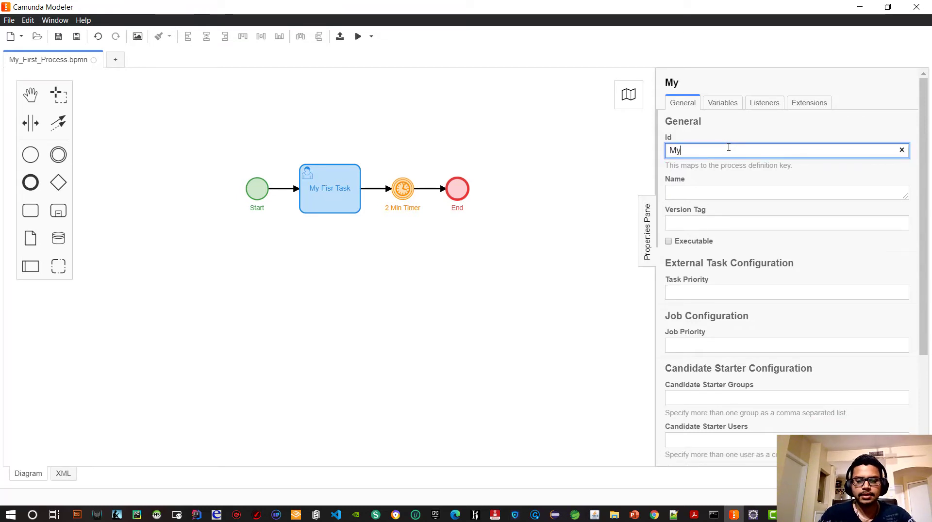
pyautogui.write('_Fir')
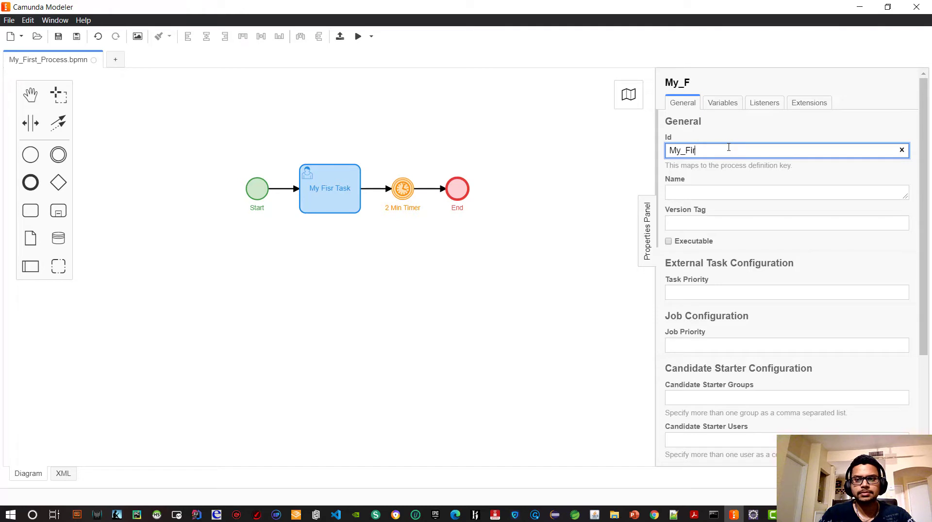
pyautogui.write('st')
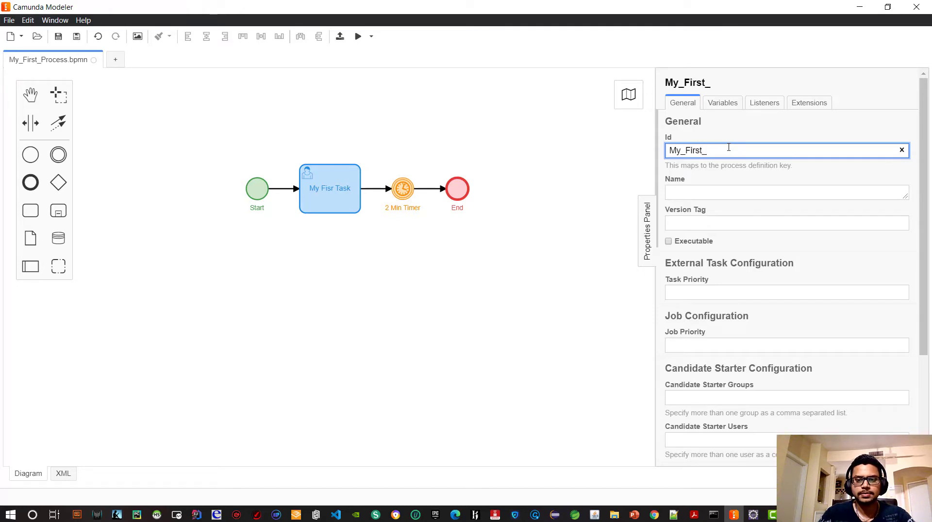
pyautogui.write('_Process')
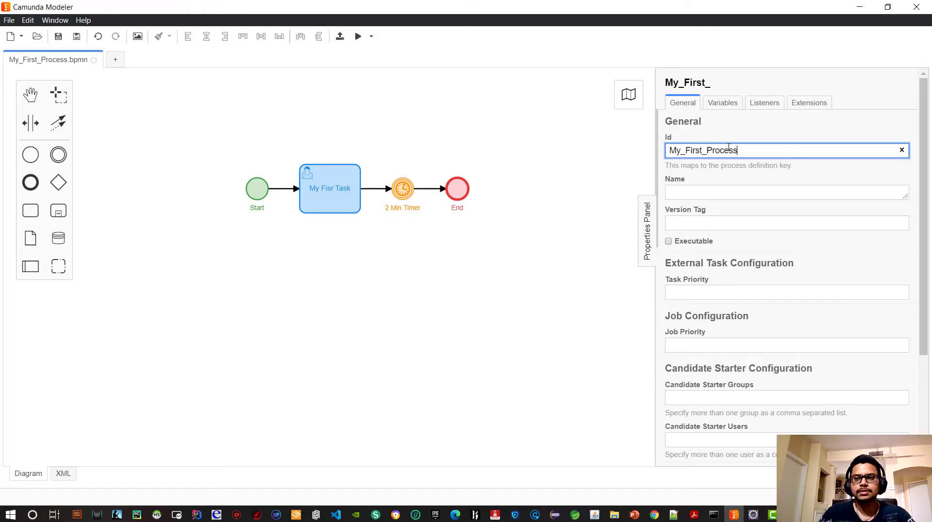
# Name the process My First Process and mark it as executable
pyautogui.hotkey('ctrl', 'a')
pyautogui.hotkey('ctrl', 'c')
pyautogui.click(728, 192)
pyautogui.hotkey('ctrl', 'v')
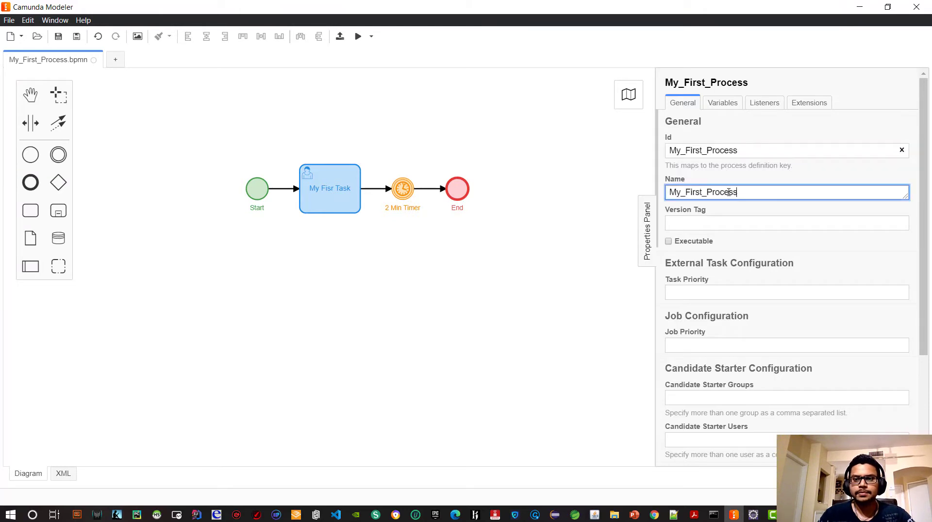
pyautogui.click(686, 194)
pyautogui.press('BackSpace')
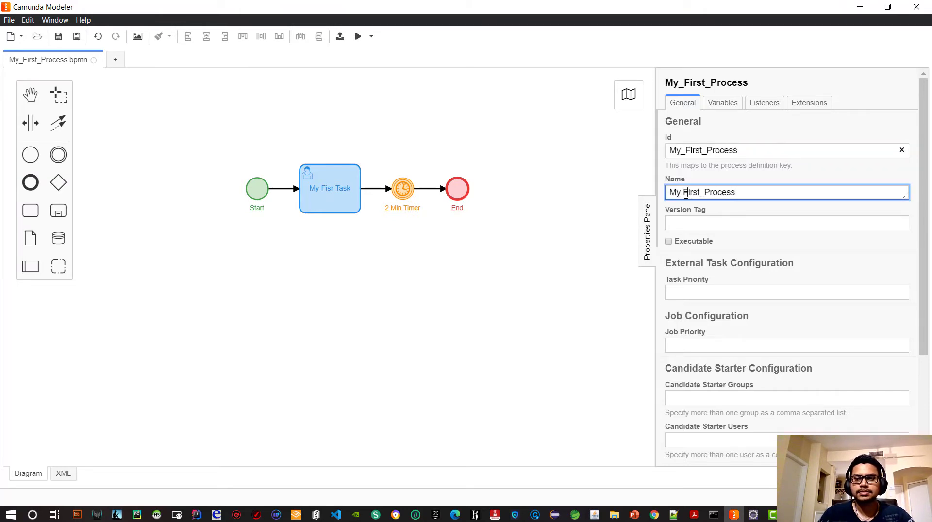
pyautogui.press('BackSpace')
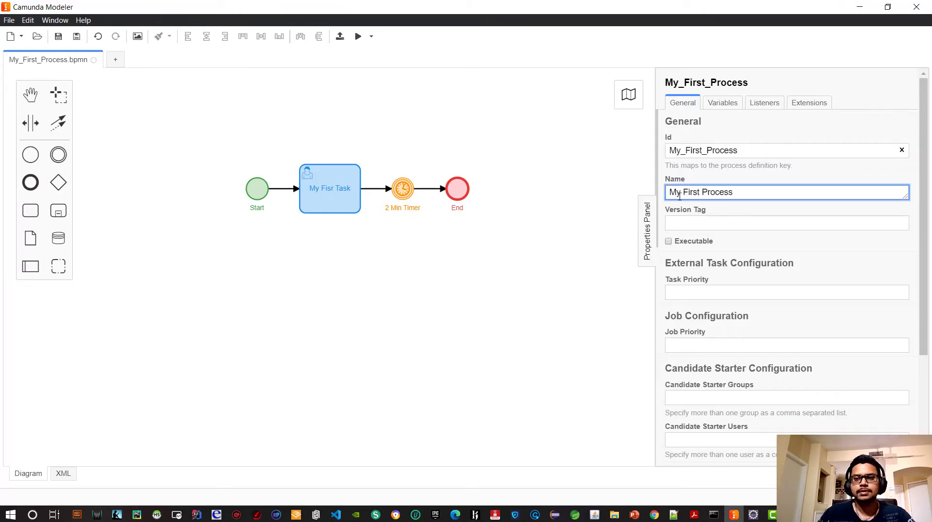
pyautogui.click(581, 311)
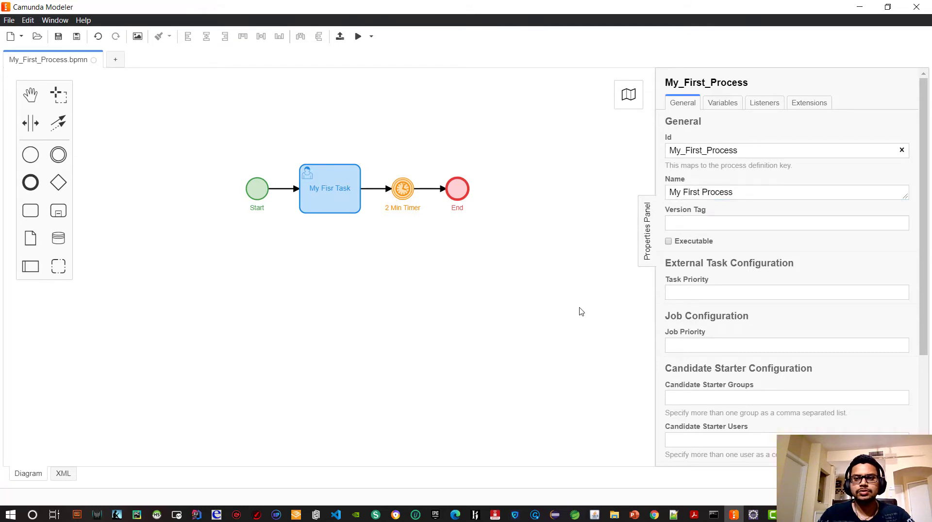
pyautogui.click(668, 242)
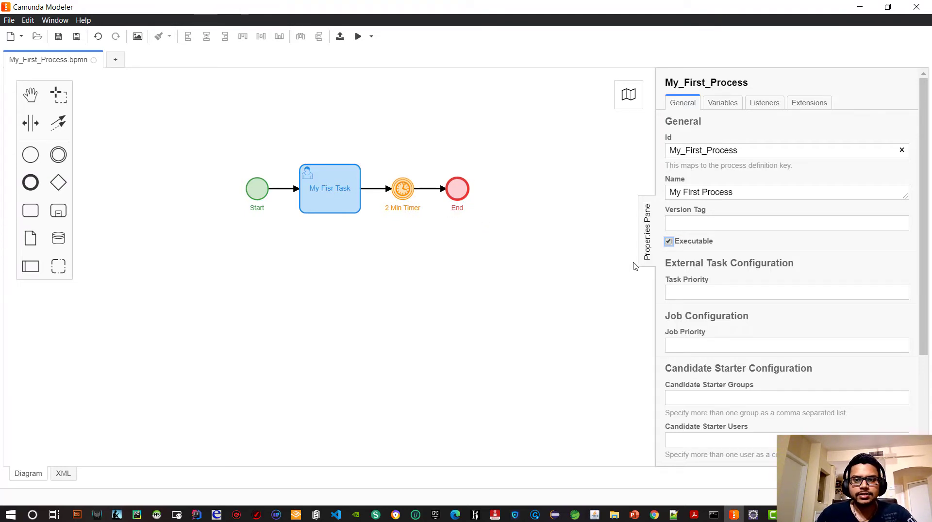
# Examine the process element's id, name and executable attributes in the XML source, and return to the diagram
pyautogui.click(61, 478)
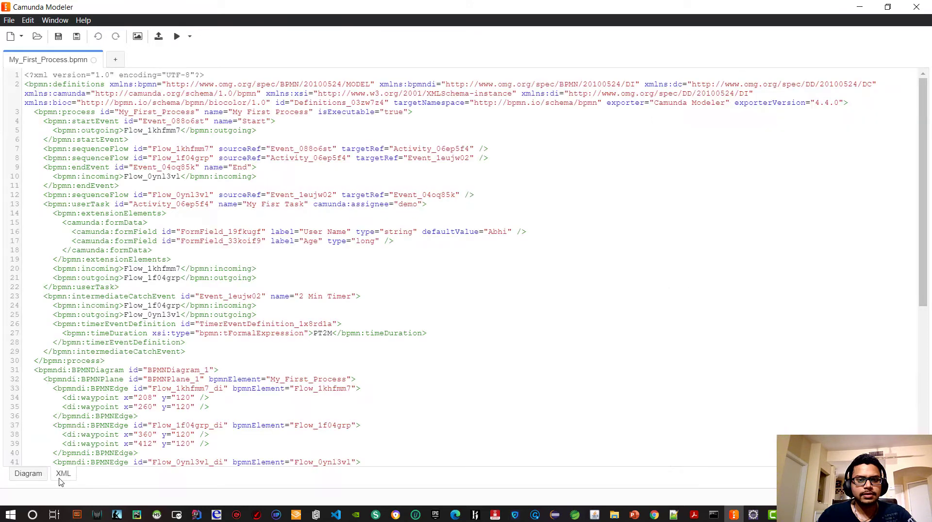
pyautogui.tripleClick(335, 112)
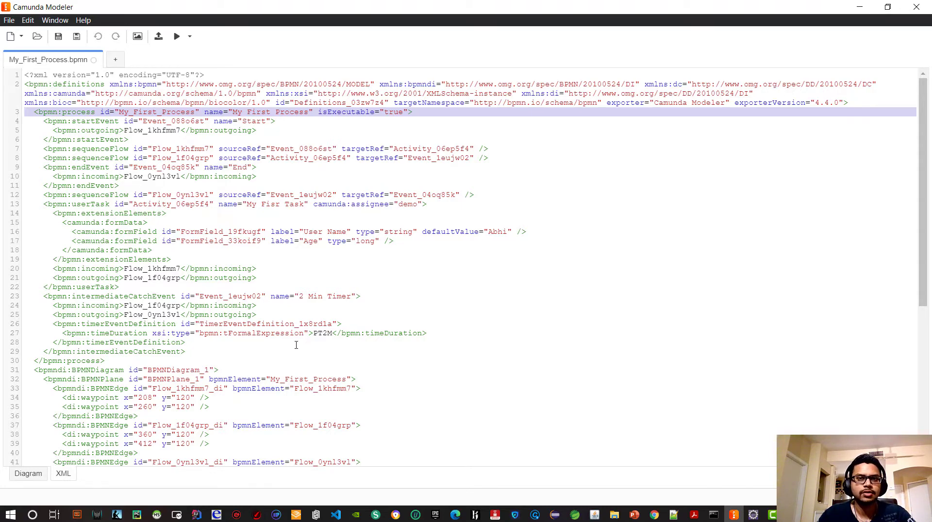
pyautogui.click(28, 474)
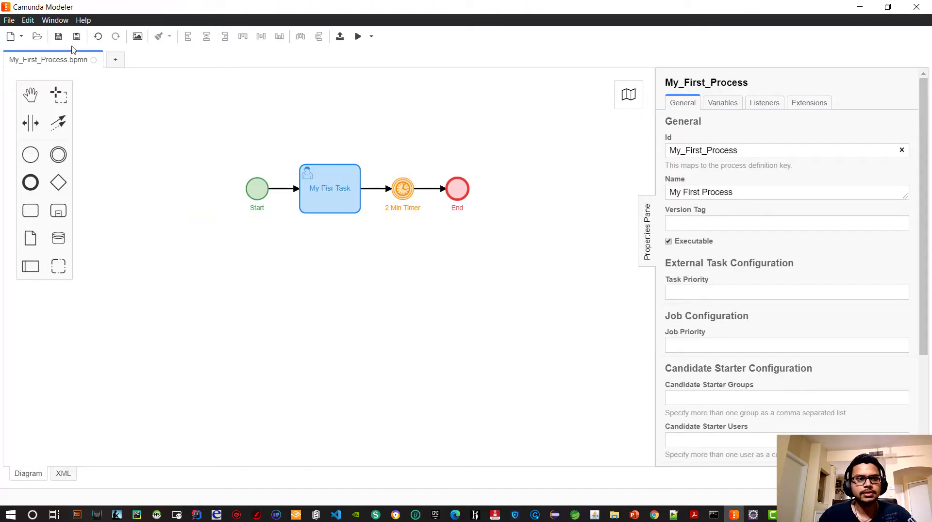
pyautogui.tripleClick(686, 192)
pyautogui.hotkey('ctrl', 'c')
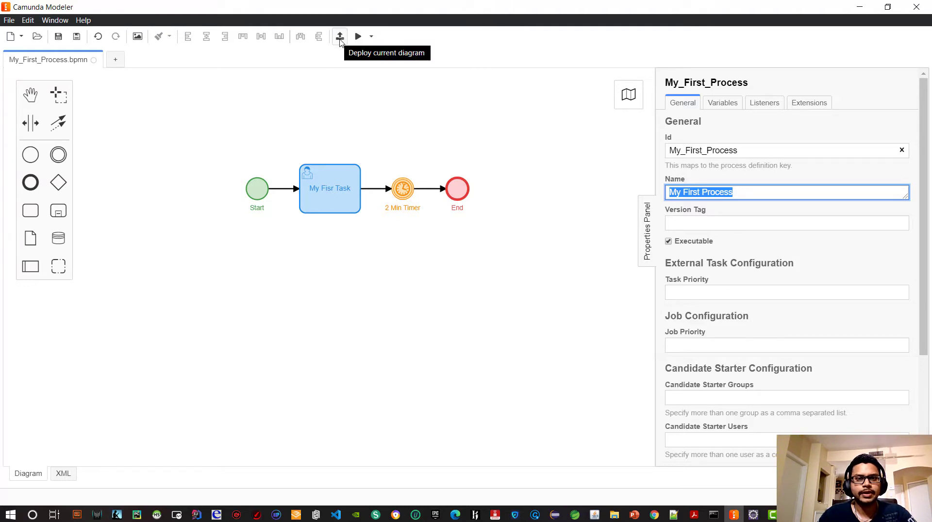
pyautogui.click(339, 38)
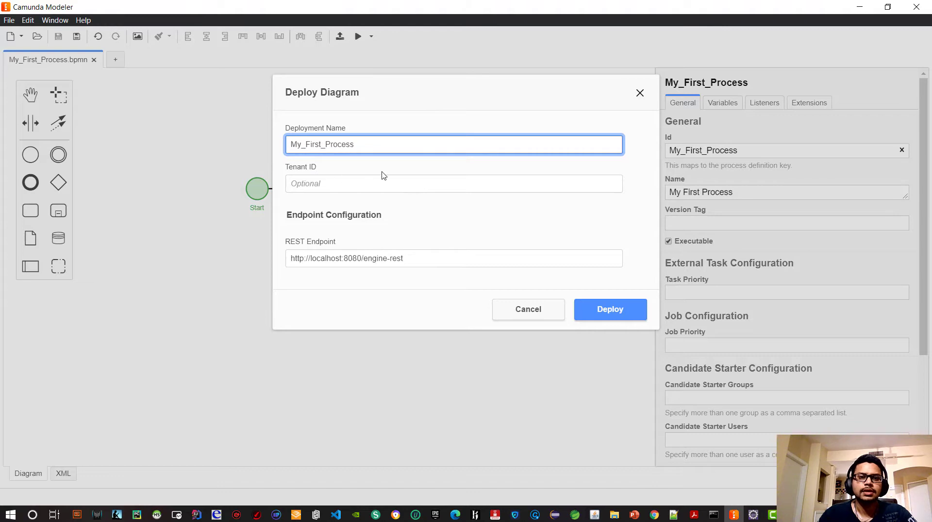
pyautogui.hotkey('ctrl', 'a')
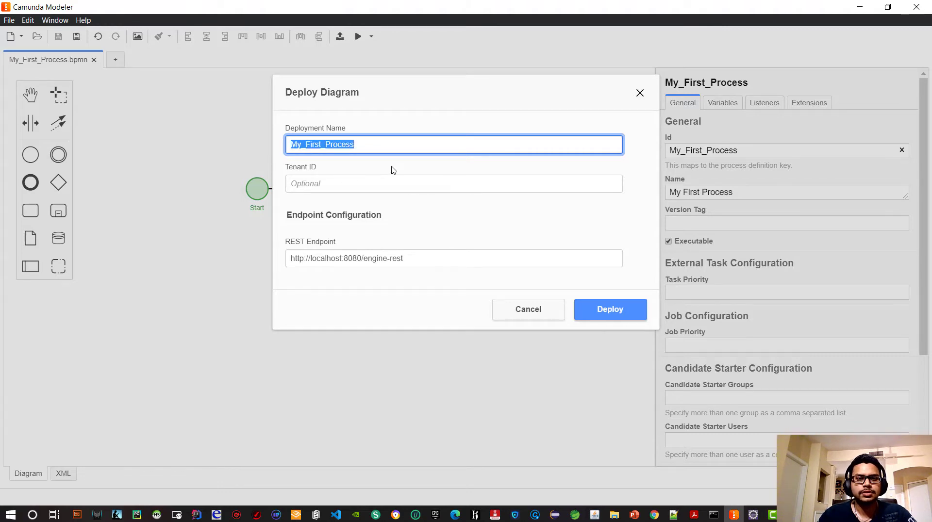
pyautogui.hotkey('ctrl', 'v')
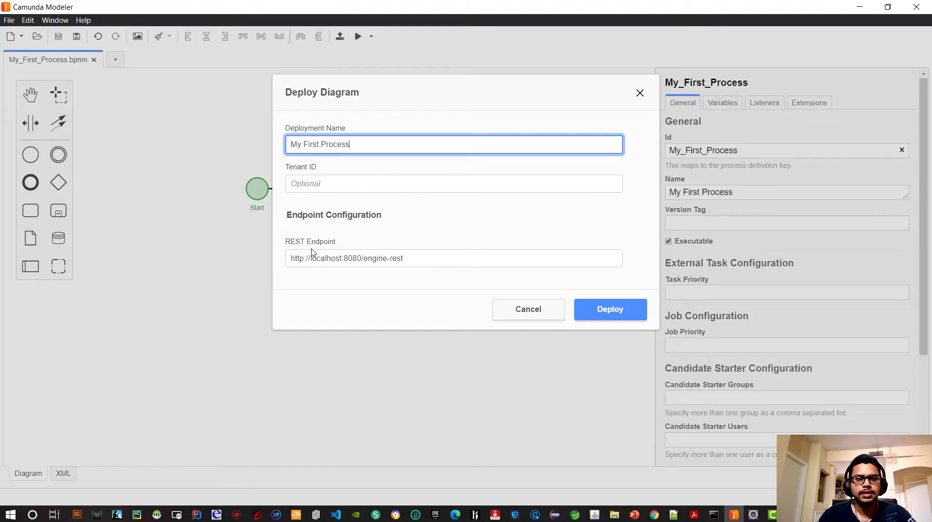
pyautogui.click(415, 255)
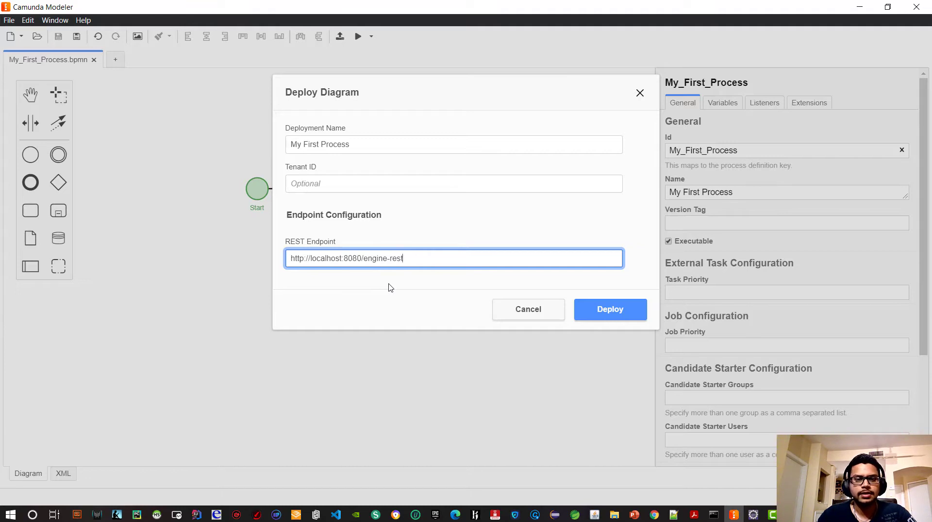
pyautogui.tripleClick(441, 267)
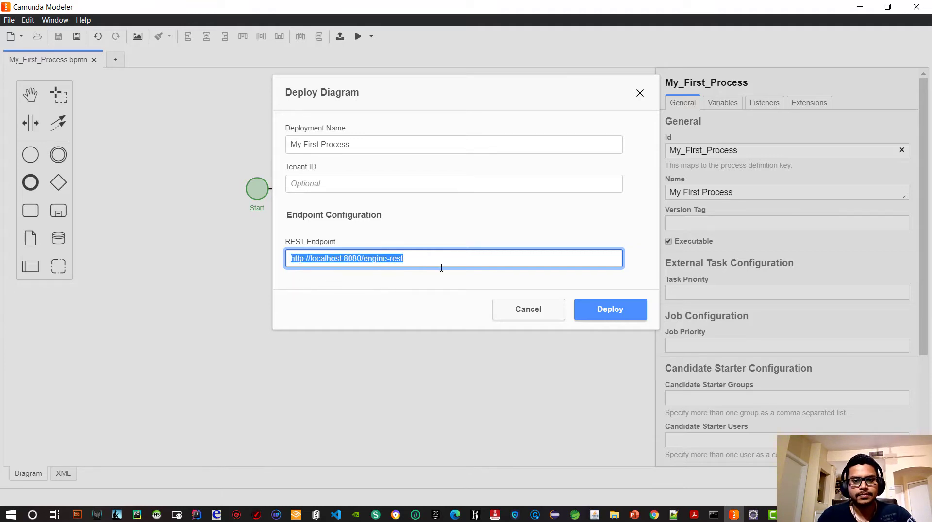
pyautogui.click(418, 310)
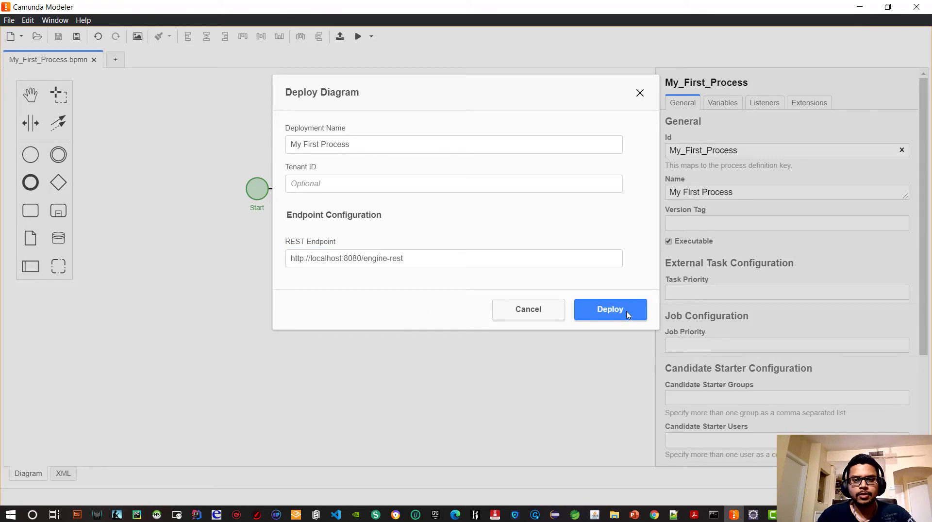
pyautogui.click(609, 309)
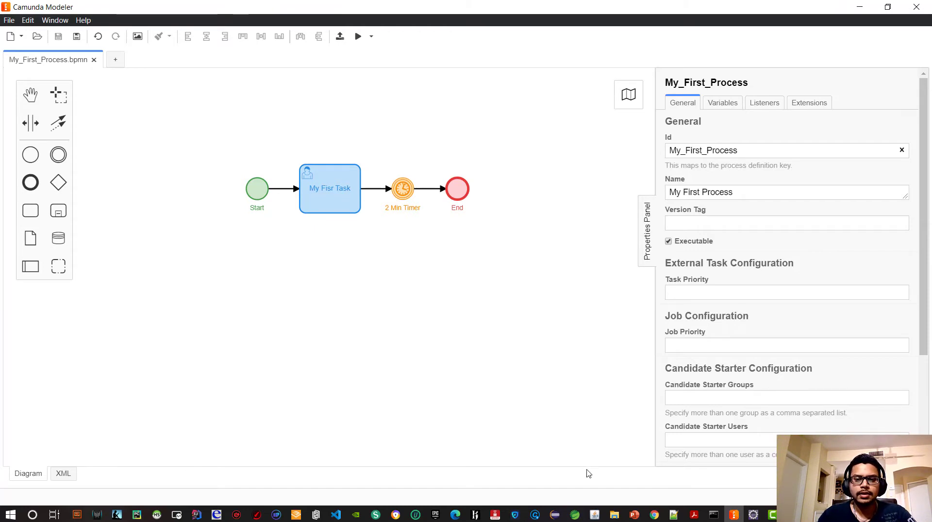
# Check the Tomcat server console's log output and switch to Camunda Cockpit in Chrome
pyautogui.click(594, 517)
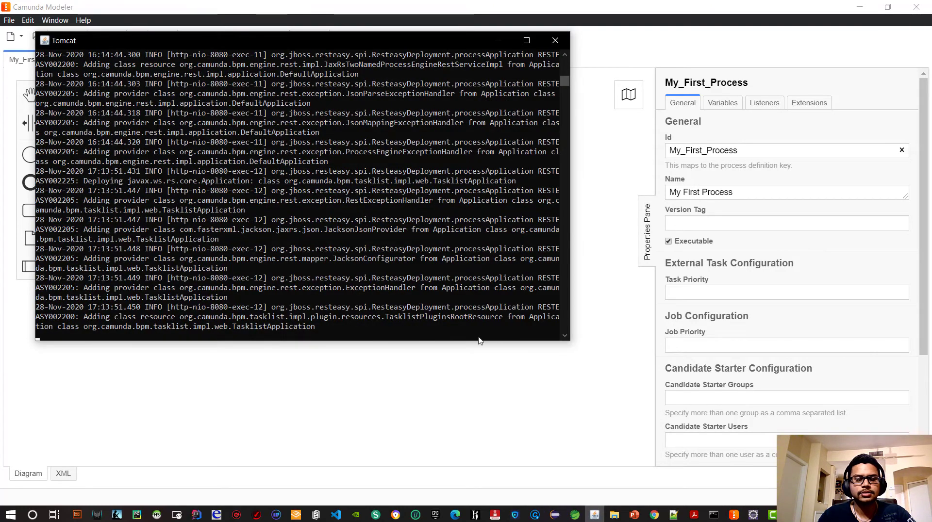
pyautogui.click(458, 388)
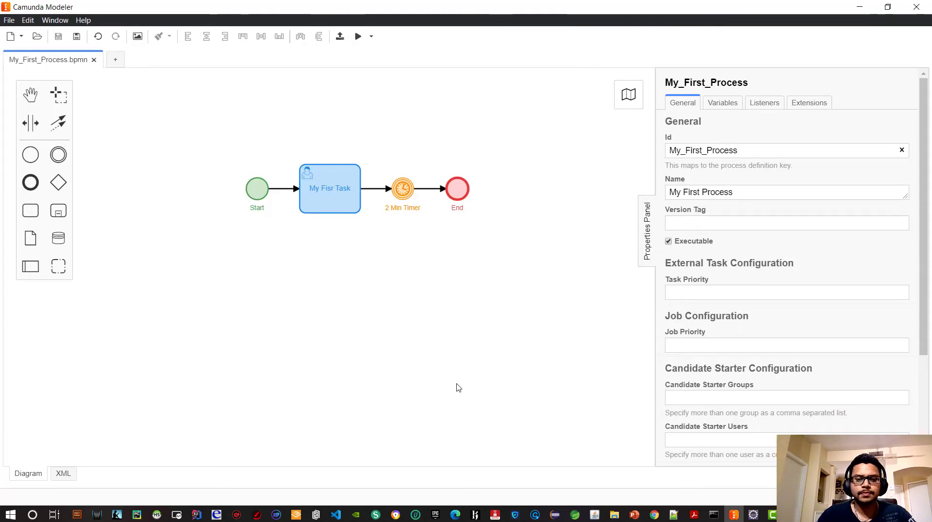
pyautogui.moveTo(654, 517)
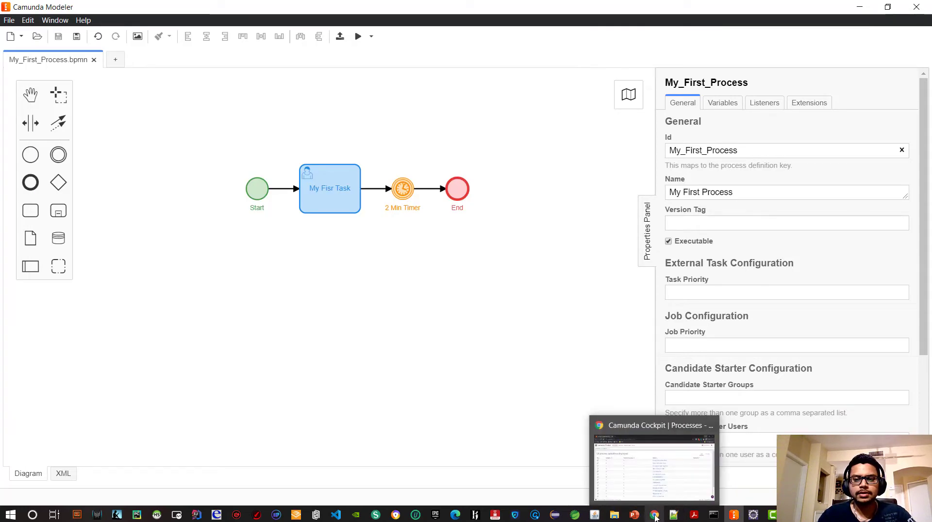
pyautogui.click(655, 470)
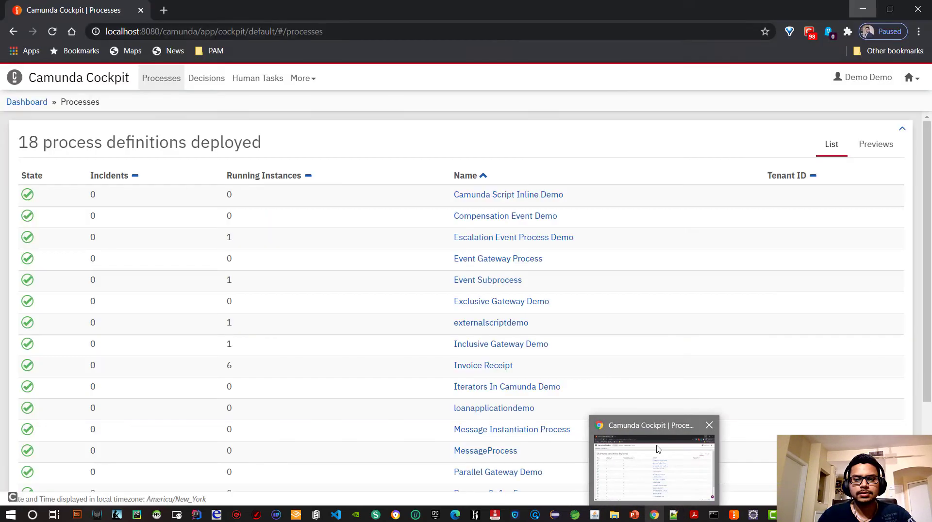
# Log out of Cockpit and log back in with the username demo and the account password
pyautogui.click(911, 79)
pyautogui.click(869, 78)
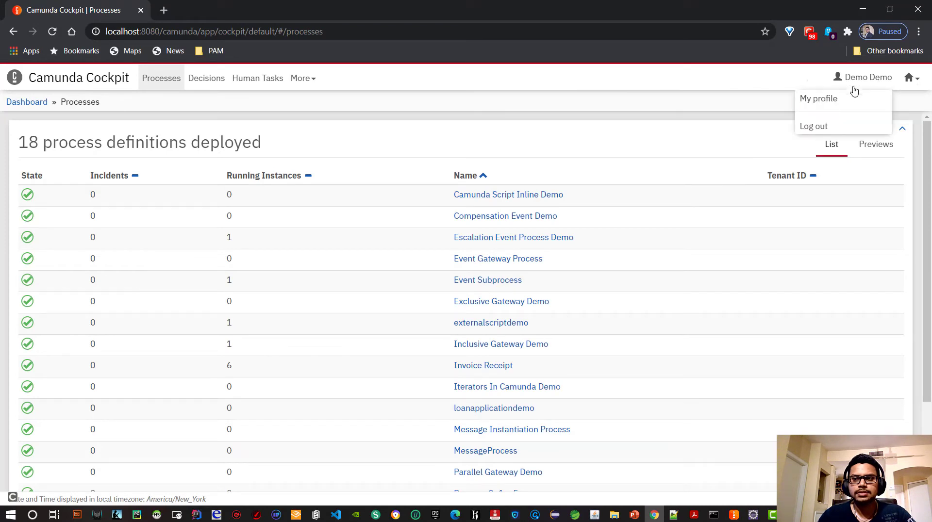
pyautogui.click(816, 127)
pyautogui.write('de')
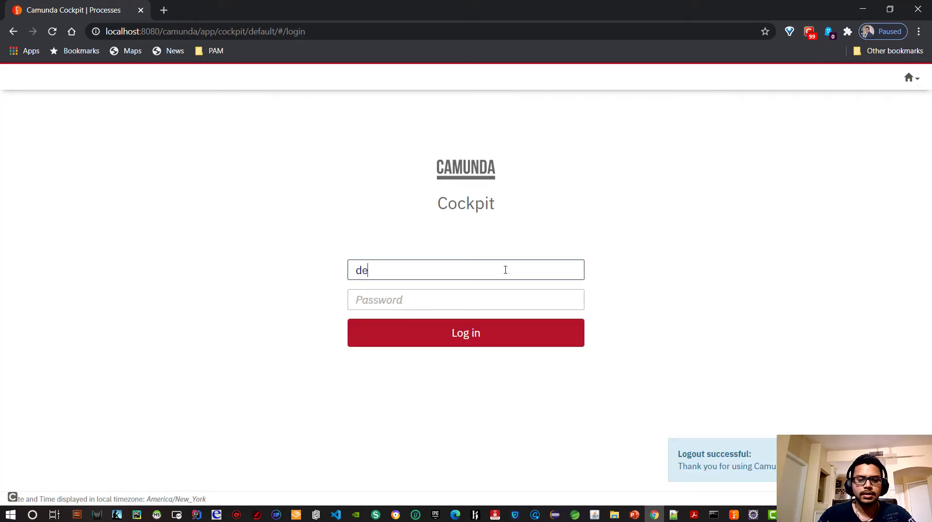
pyautogui.write('modemo')
pyautogui.press('Return')
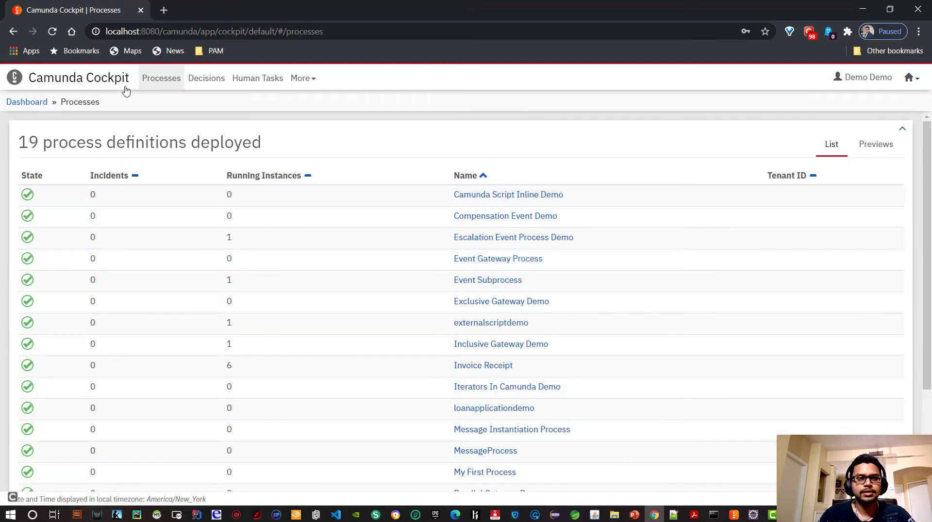
# Open the My First Process definition from the dashboard's list of deployed process definitions
pyautogui.click(92, 86)
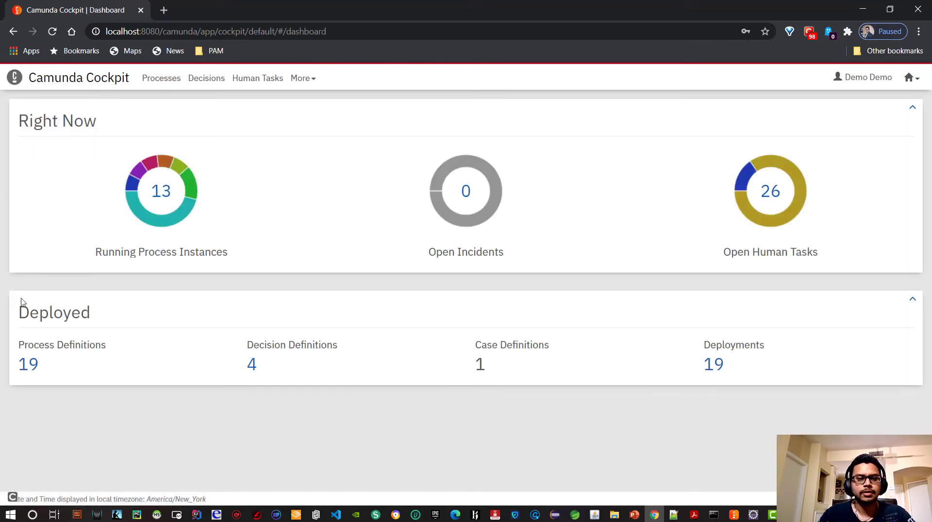
pyautogui.click(29, 364)
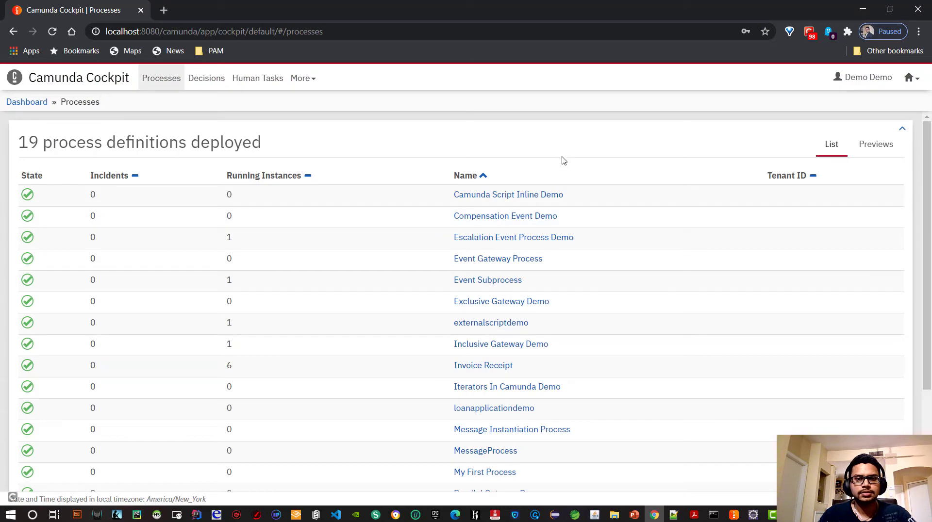
pyautogui.hotkey('ctrl', 'f')
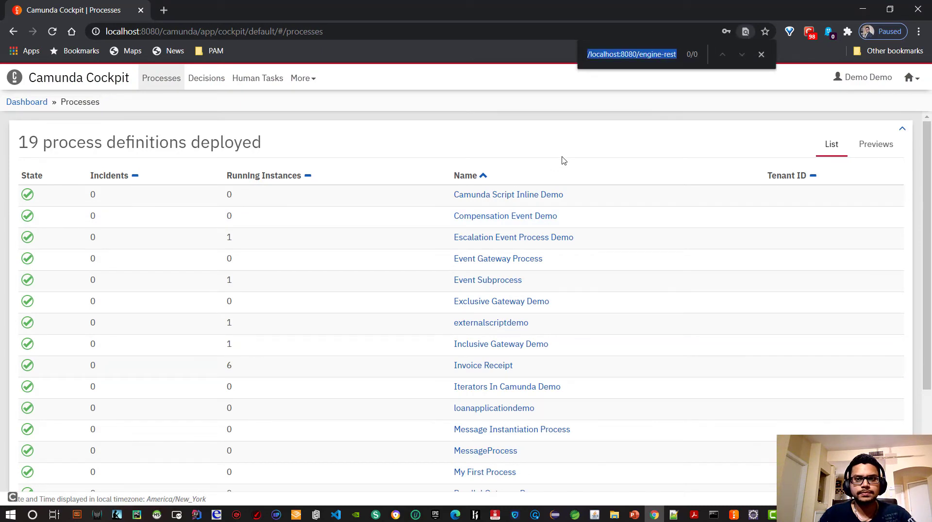
pyautogui.press('BackSpace')
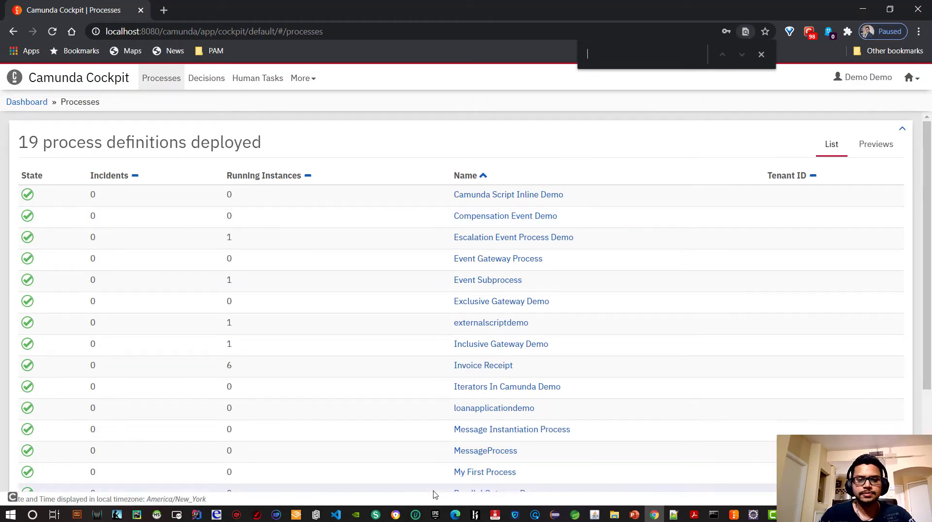
pyautogui.scroll(-2, 482, 478)
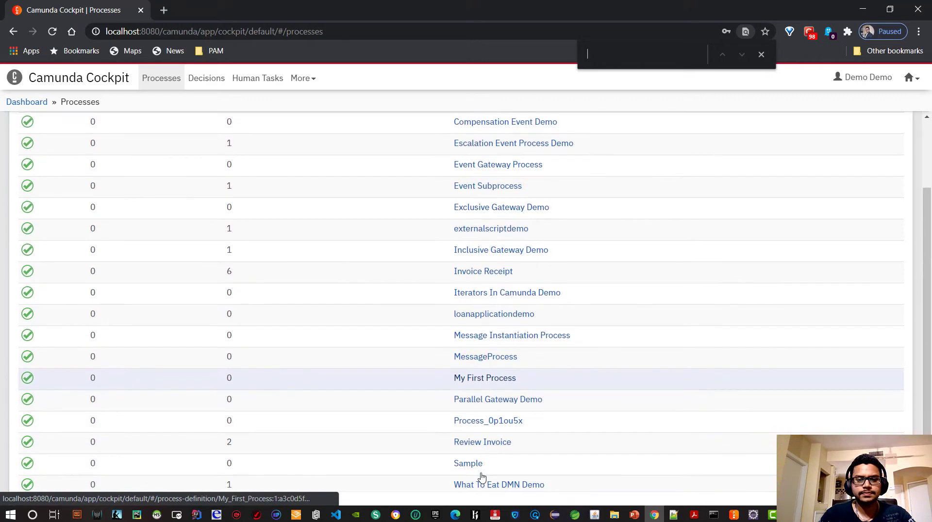
pyautogui.click(761, 57)
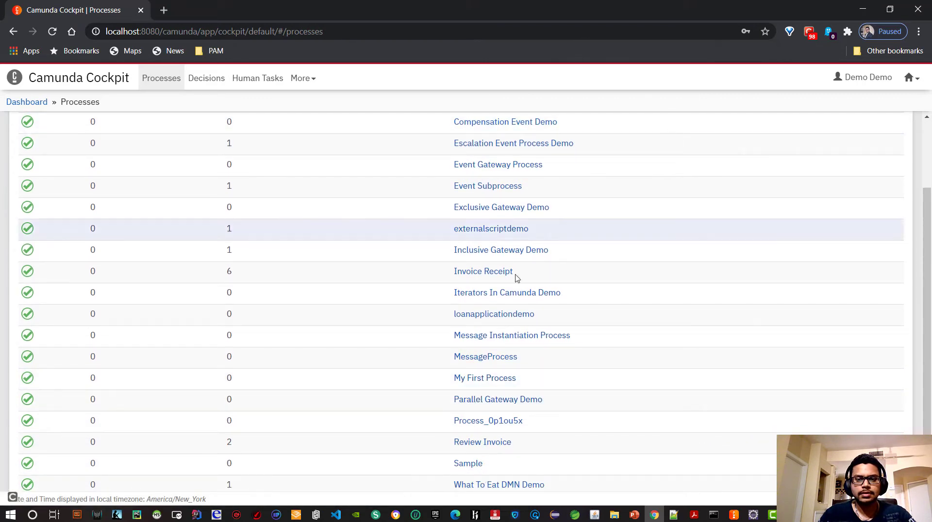
pyautogui.click(488, 385)
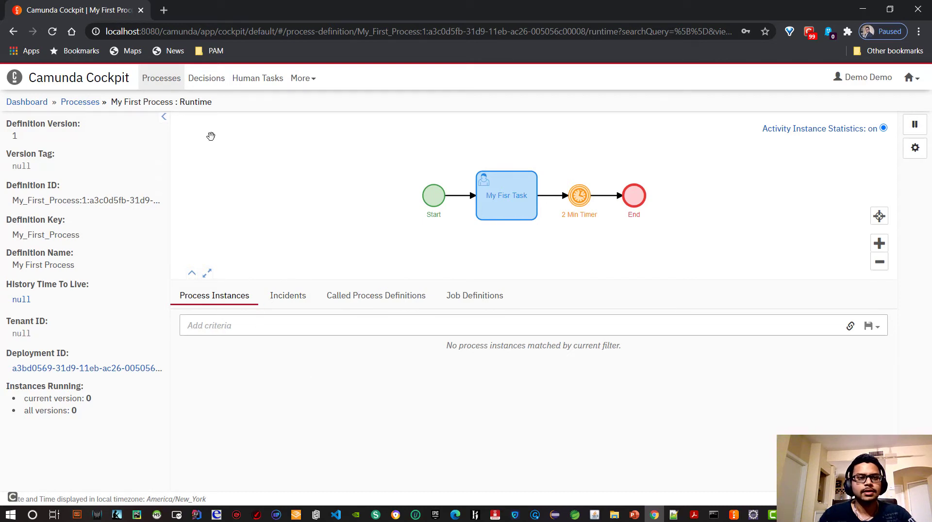
# Look up the My First Process deployment in the deployments list, and reopen its definition from the deployed processes list
pyautogui.click(300, 78)
pyautogui.click(302, 100)
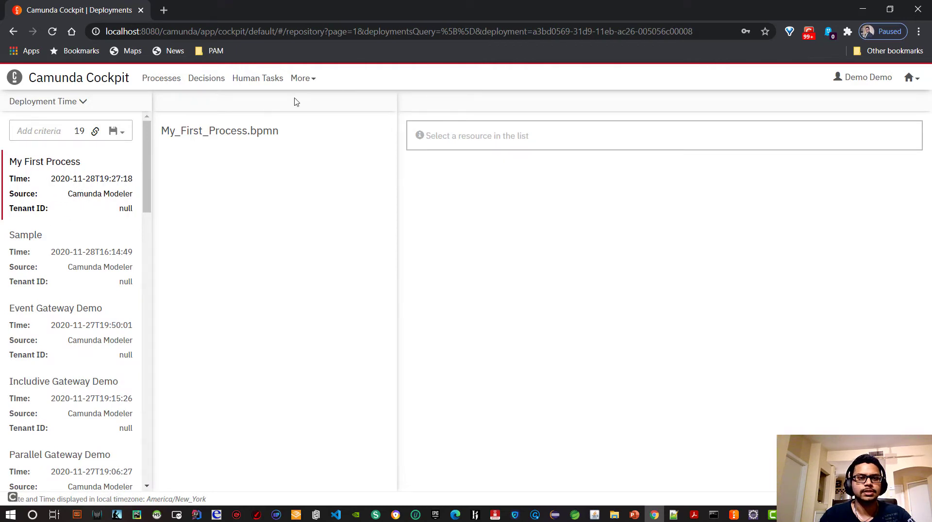
pyautogui.click(175, 80)
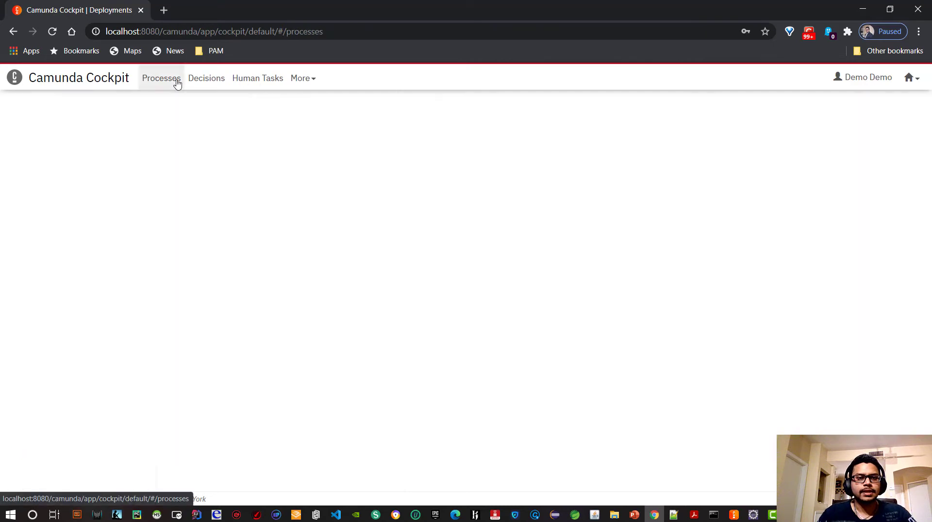
pyautogui.scroll(-1, 485, 384)
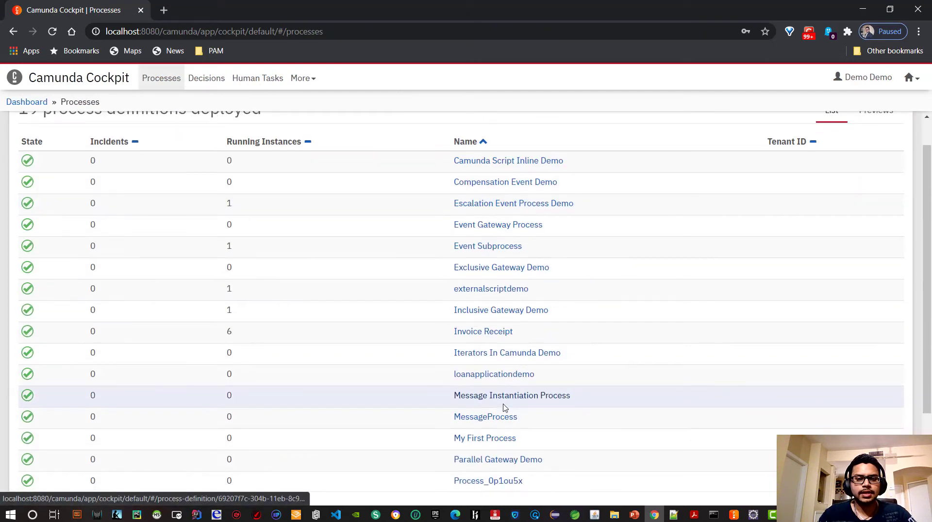
pyautogui.click(483, 438)
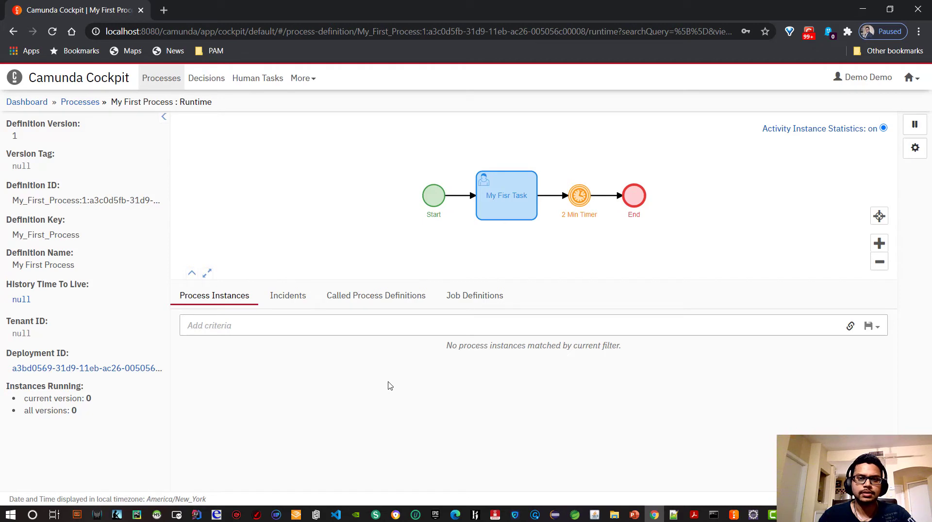
# Open Camunda Tasklist in a separate browser tab, keeping the Cockpit page open
pyautogui.click(912, 78)
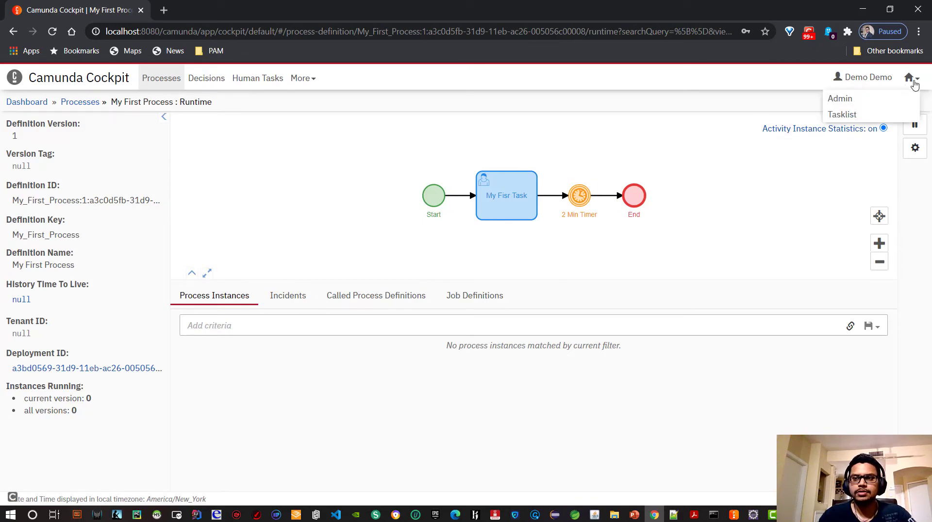
pyautogui.keyDown('ctrl'); pyautogui.click(848, 119); pyautogui.keyUp('ctrl')
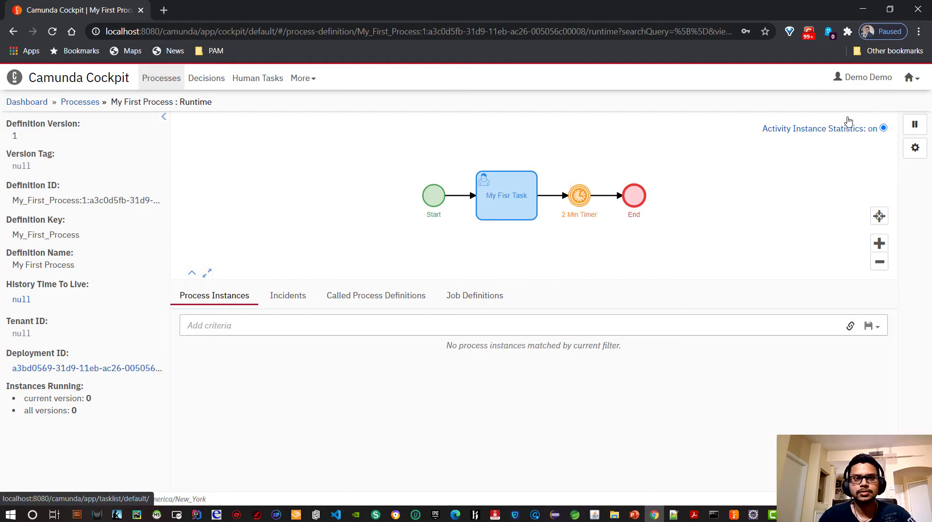
pyautogui.click(239, 4)
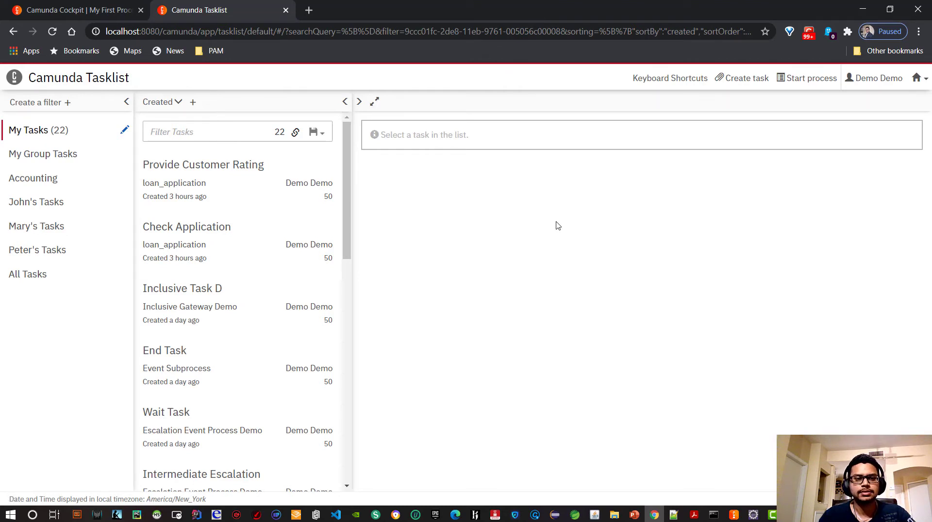
pyautogui.hotkey('ctrl', 'shift', 'Tab')
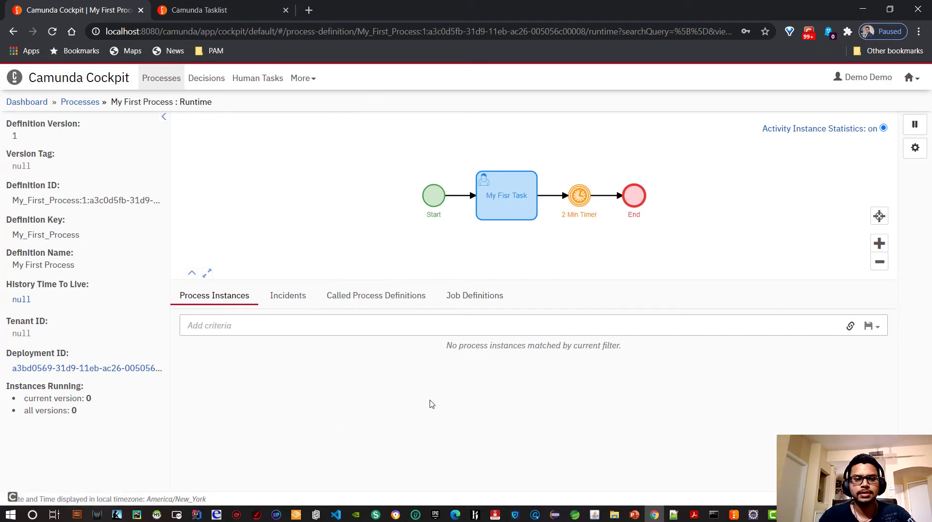
pyautogui.click(219, 10)
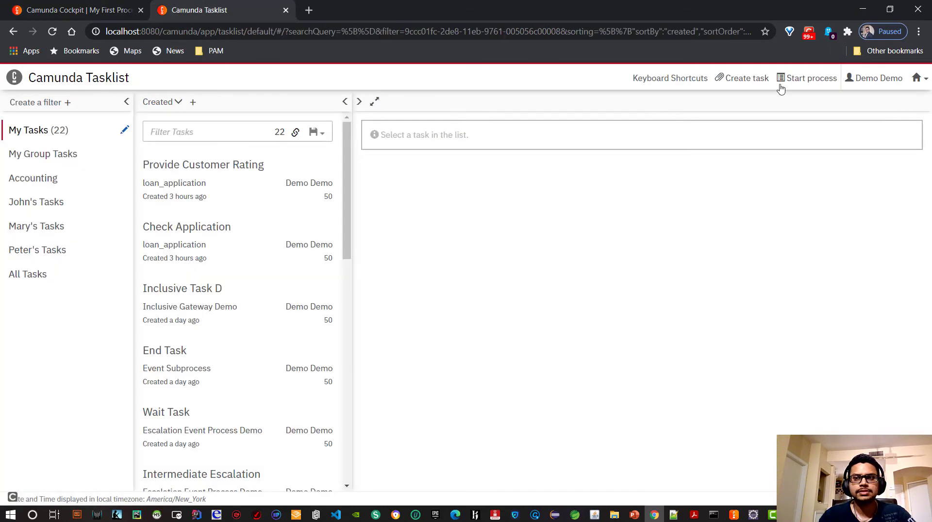
# Search the startable processes for My First and choose My First Process to start
pyautogui.click(811, 81)
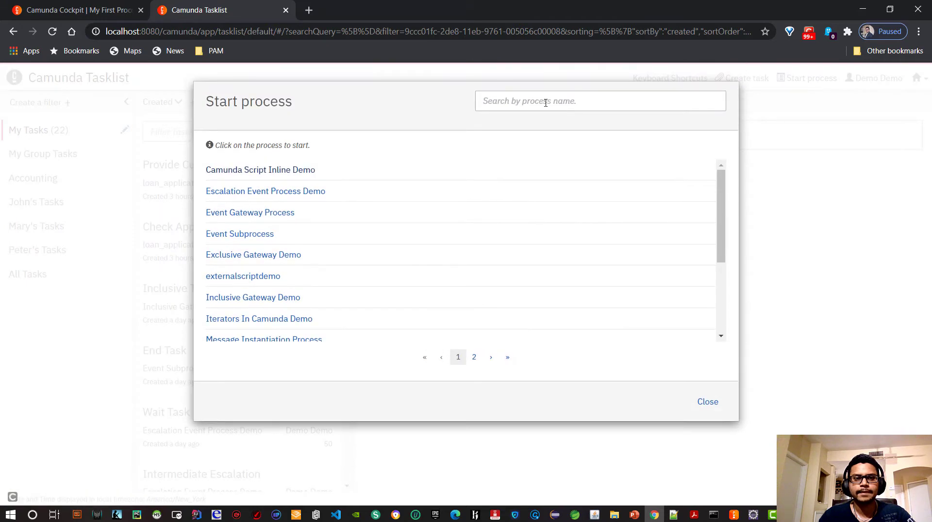
pyautogui.click(534, 107)
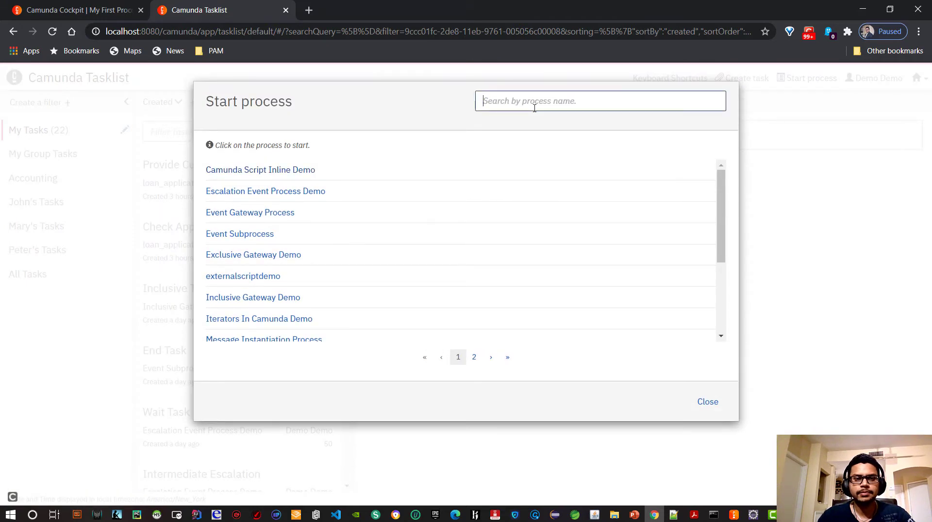
pyautogui.write('My')
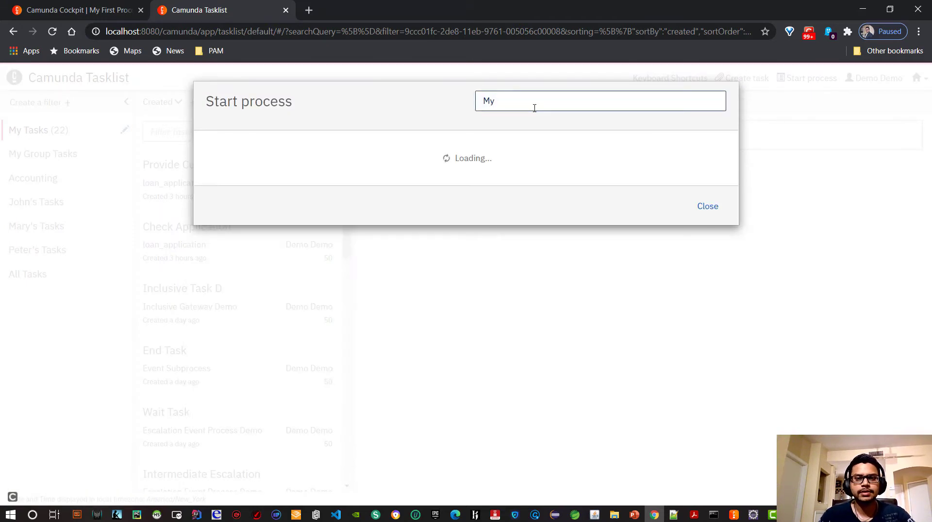
pyautogui.write(' First')
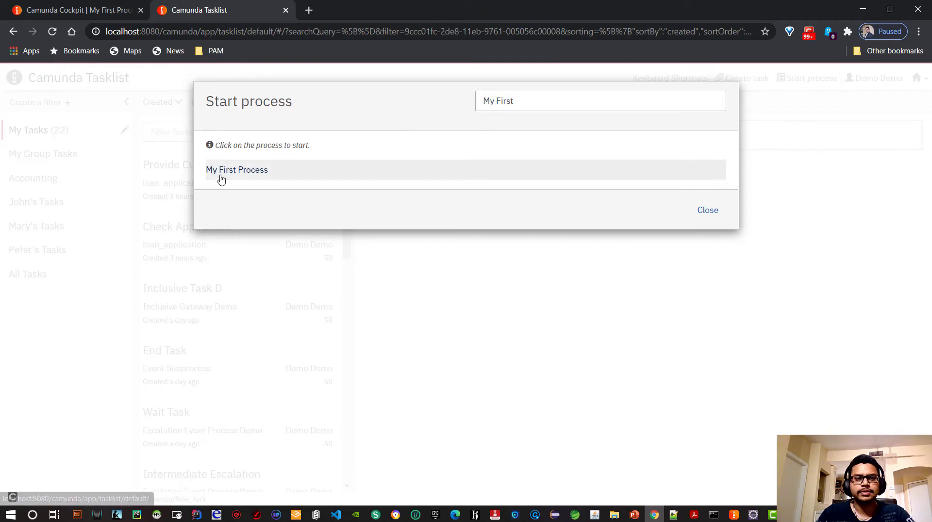
pyautogui.click(240, 178)
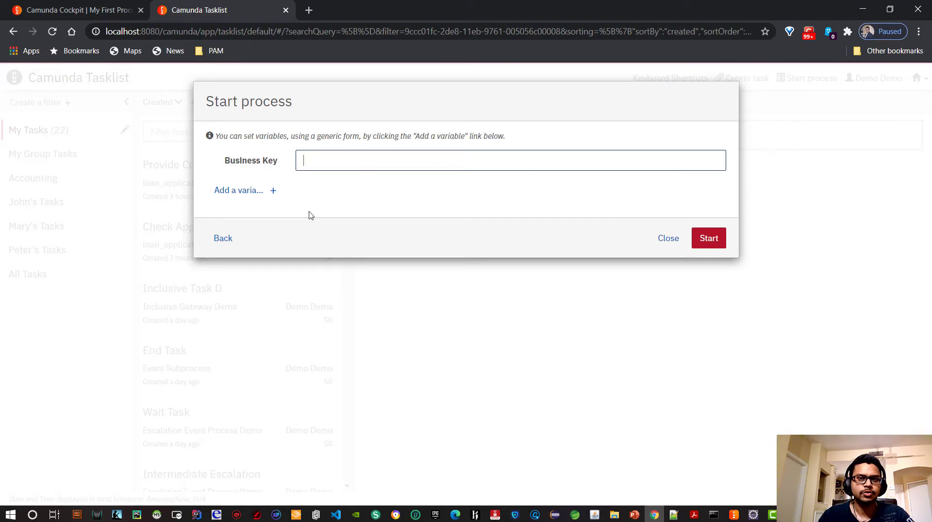
pyautogui.click(339, 154)
pyautogui.click(461, 198)
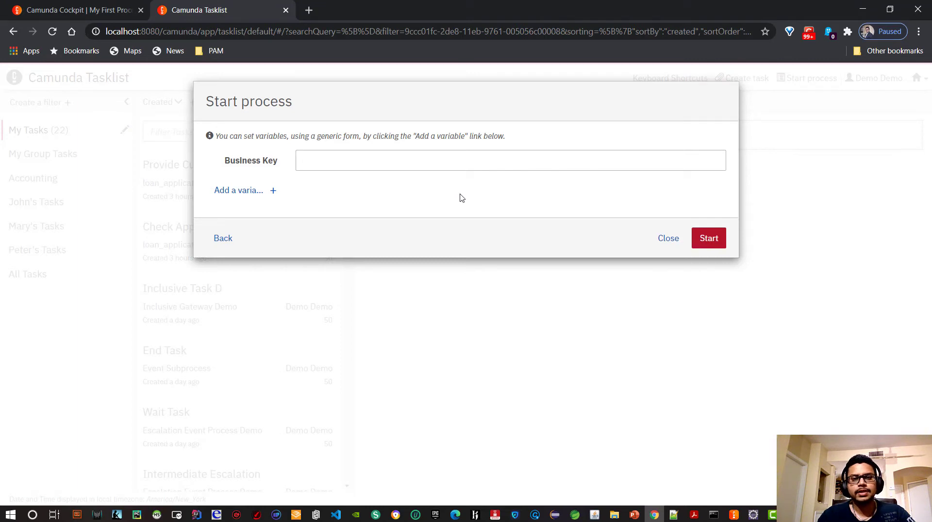
pyautogui.click(415, 156)
pyautogui.write('http://localhost:8080/engine-rest')
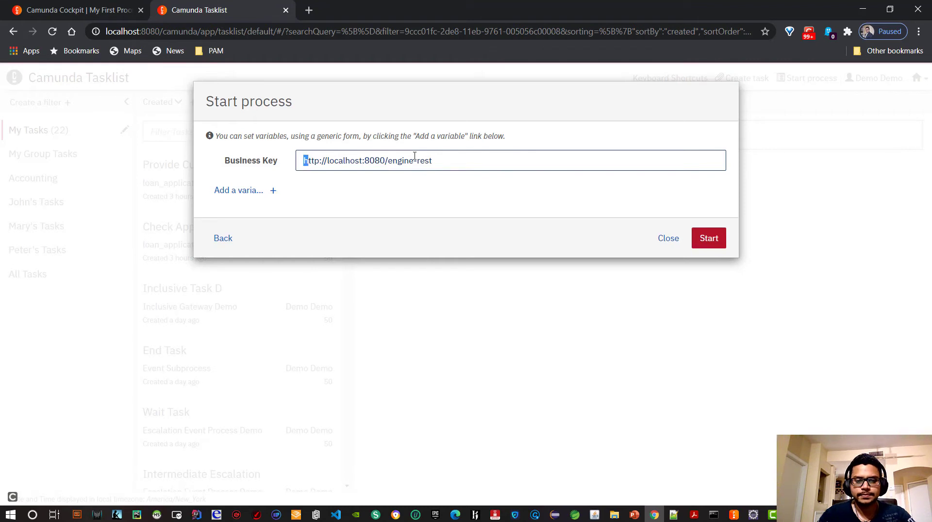
pyautogui.hotkey('shift', 'Right')
pyautogui.hotkey('shift', 'Right')
pyautogui.hotkey('shift', 'Right')
pyautogui.hotkey('shift', 'Right')
pyautogui.hotkey('shift', 'Right')
pyautogui.hotkey('shift', 'Right')
pyautogui.hotkey('shift', 'Right')
pyautogui.hotkey('shift', 'Right')
pyautogui.hotkey('shift', 'Right')
pyautogui.hotkey('shift', 'Right')
pyautogui.hotkey('shift', 'Right')
pyautogui.hotkey('shift', 'Right')
pyautogui.hotkey('shift', 'Right')
pyautogui.hotkey('shift', 'Right')
pyautogui.hotkey('shift', 'Right')
pyautogui.hotkey('shift', 'Right')
pyautogui.hotkey('shift', 'Right')
pyautogui.hotkey('shift', 'Right')
pyautogui.hotkey('shift', 'Right')
pyautogui.hotkey('shift', 'Right')
# Set the process instance's business key to My-First-Process
pyautogui.write('M')
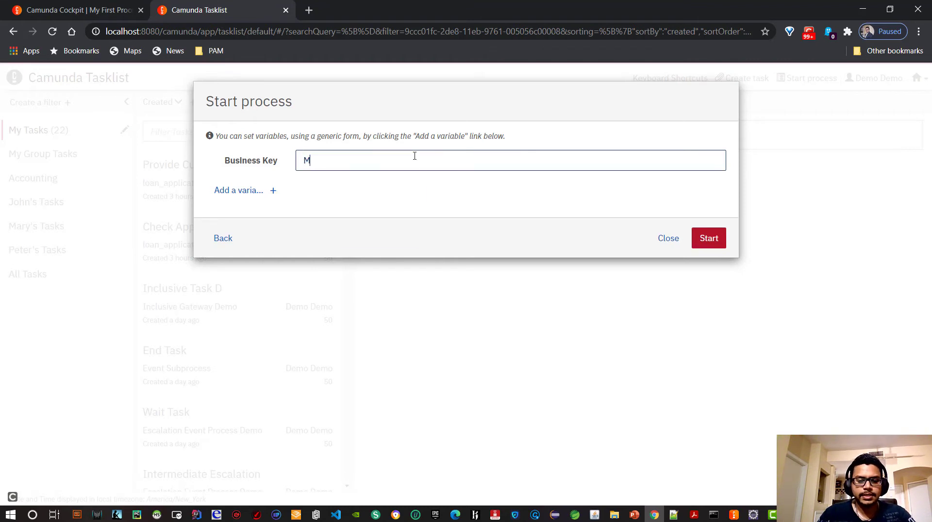
pyautogui.write('y F')
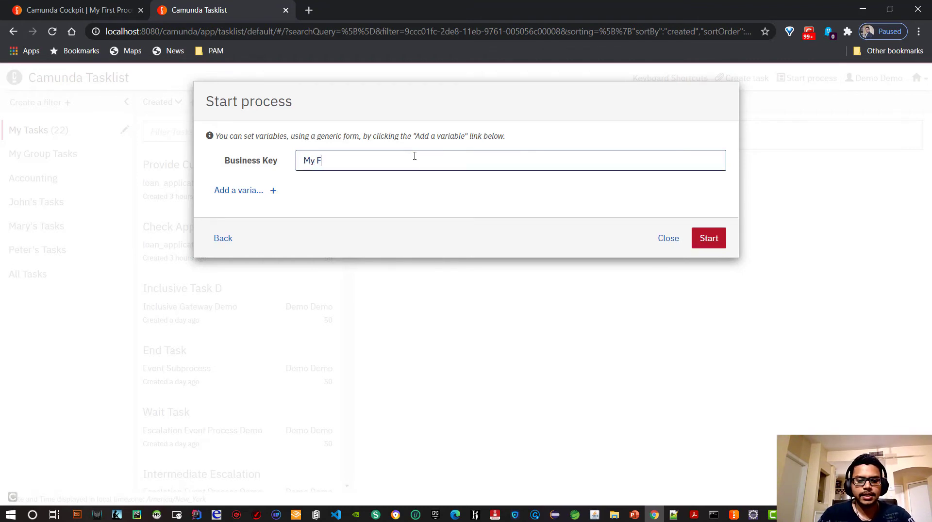
pyautogui.write('irst Process')
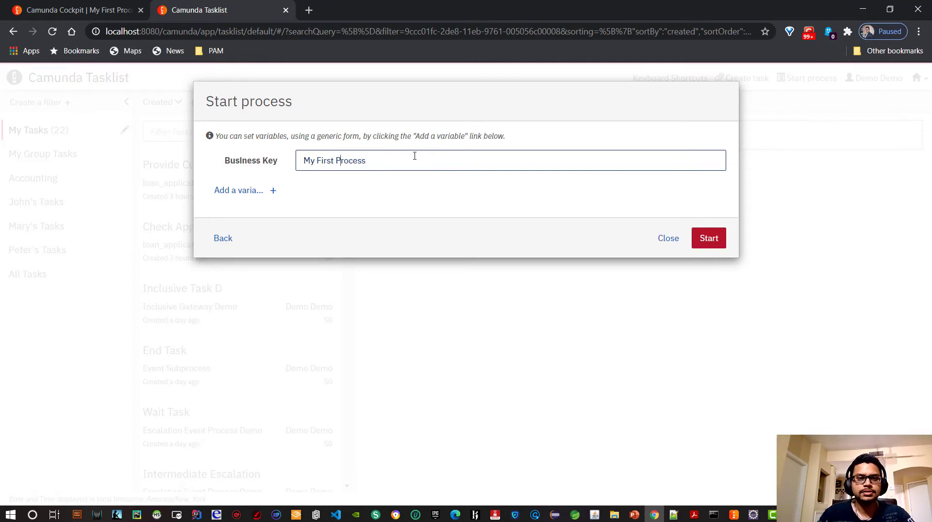
pyautogui.press('BackSpace')
pyautogui.write('-')
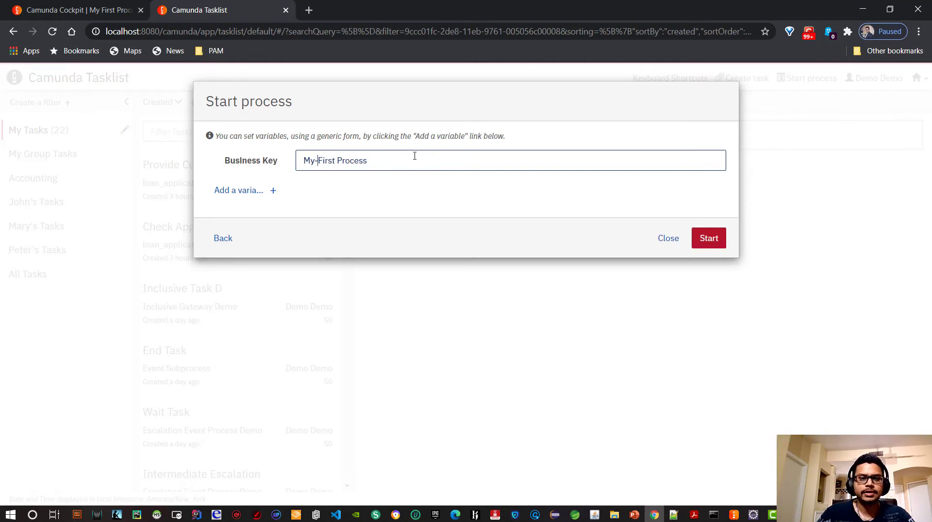
pyautogui.press('BackSpace')
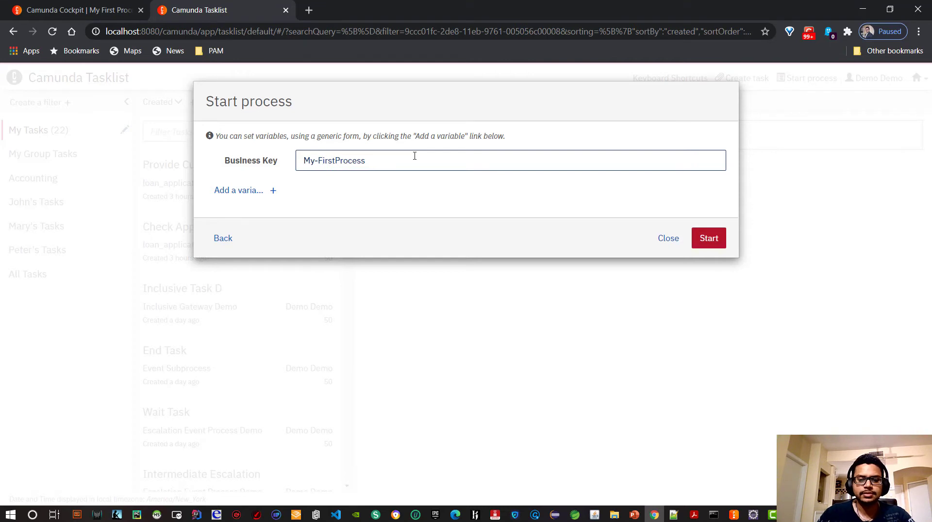
pyautogui.write('-')
pyautogui.click(412, 189)
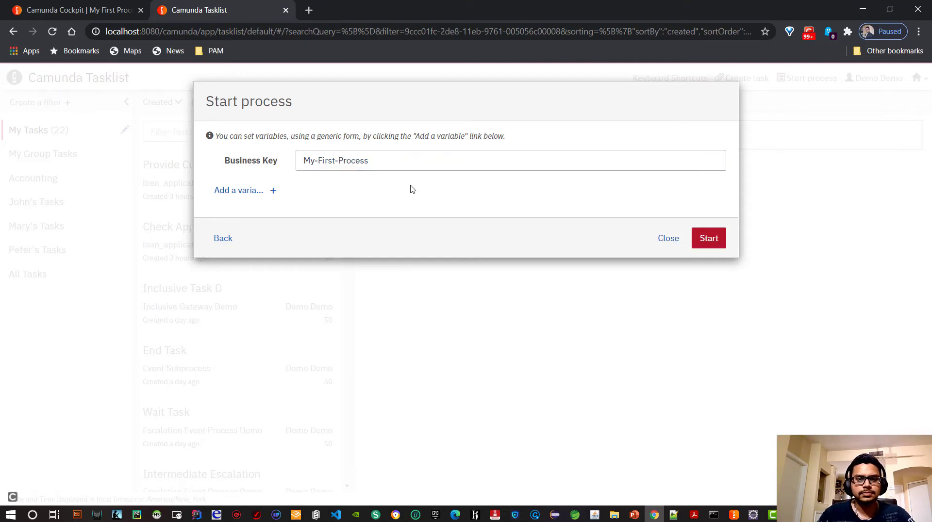
pyautogui.click(273, 193)
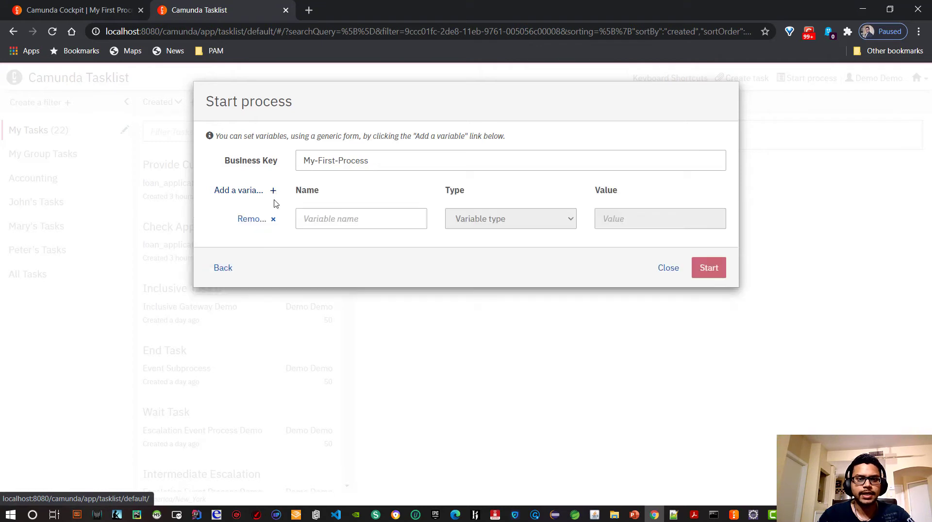
pyautogui.click(270, 192)
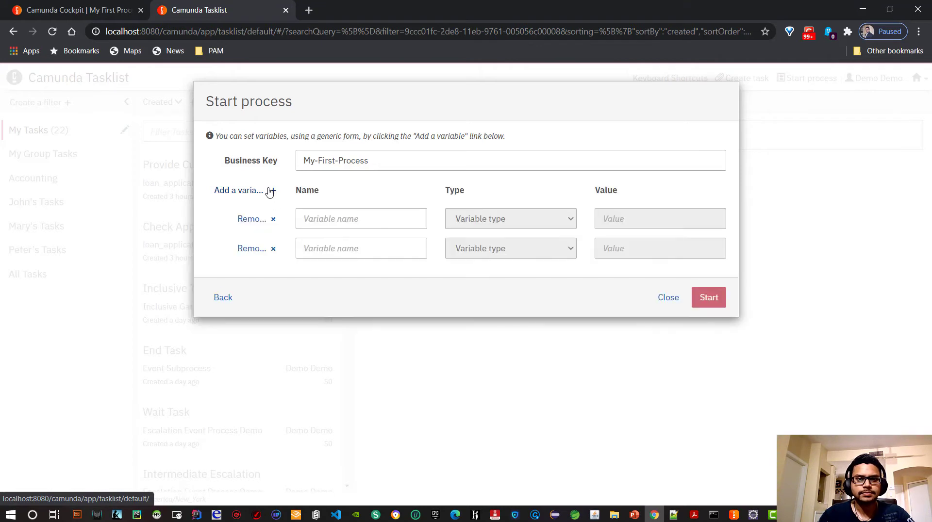
pyautogui.click(379, 224)
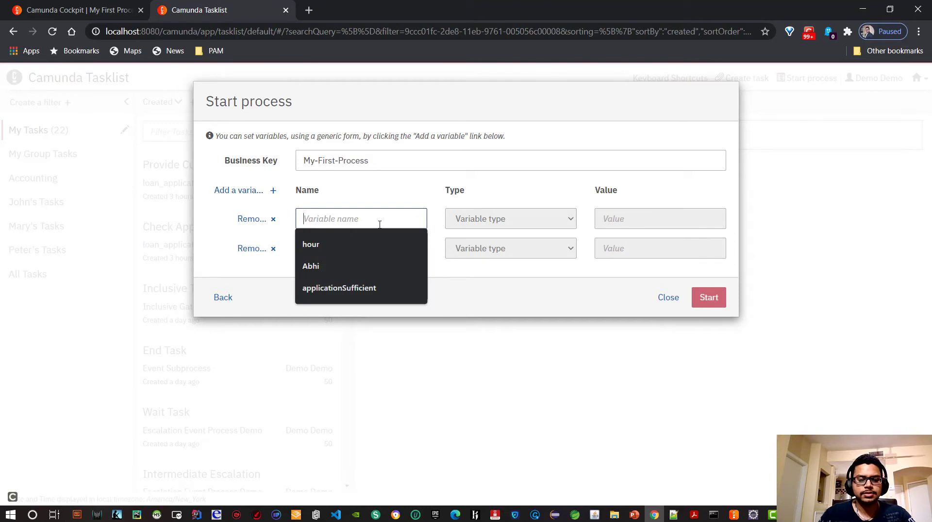
pyautogui.write('name')
pyautogui.click(523, 227)
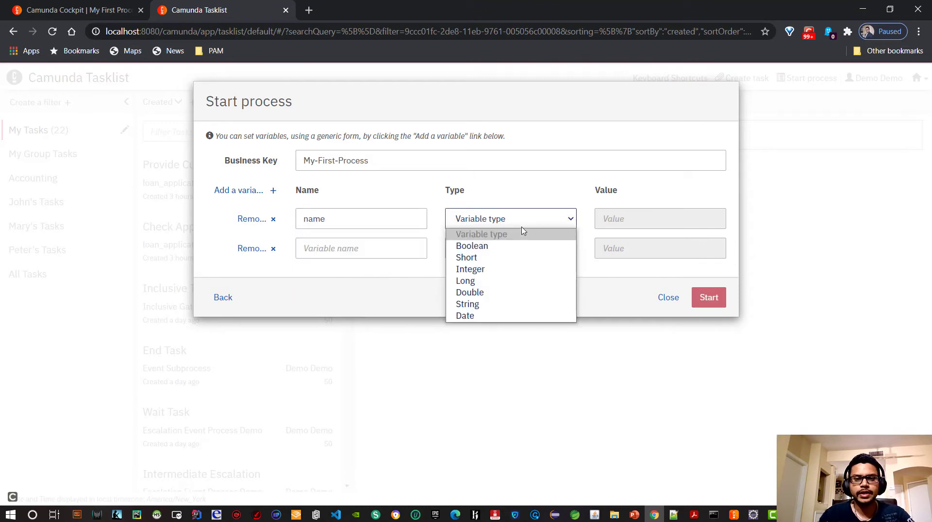
pyautogui.click(500, 305)
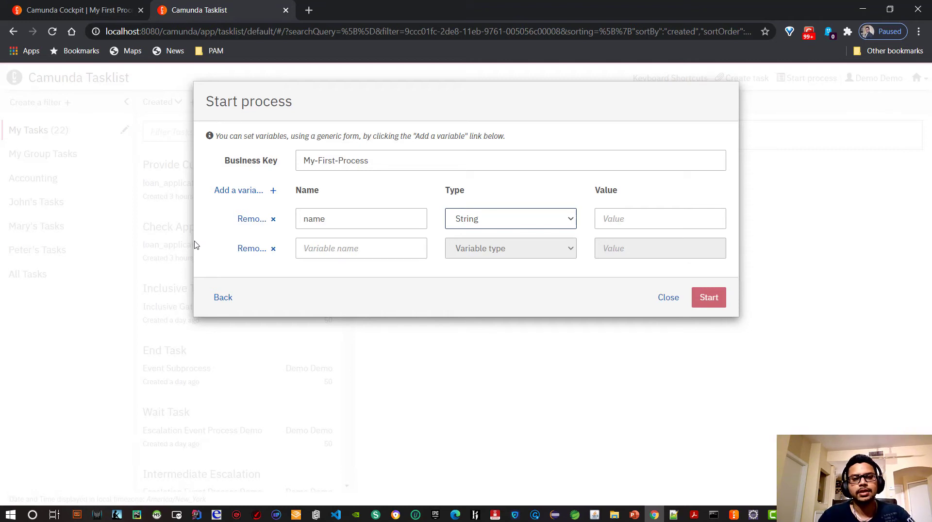
pyautogui.click(272, 219)
pyautogui.click(274, 222)
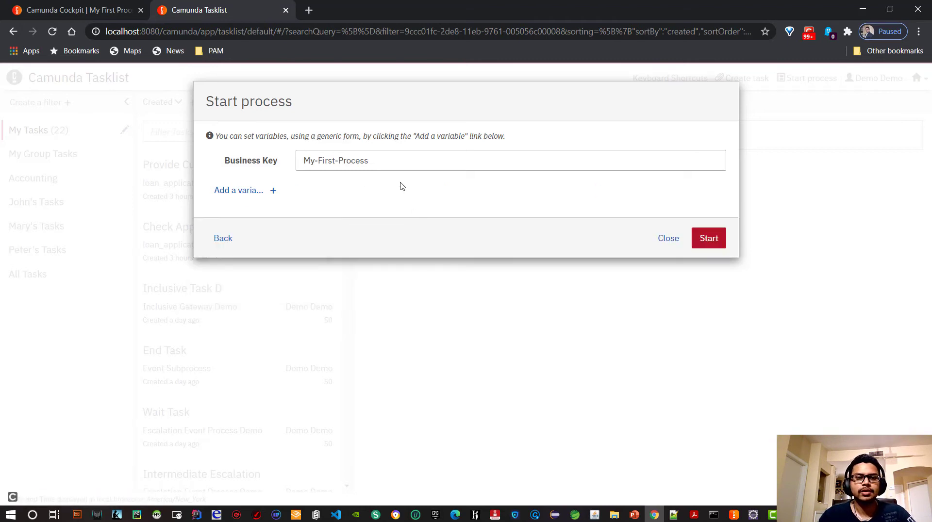
# Start the process instance without variables and open its My Fisr Task from the All Tasks filter
pyautogui.click(714, 243)
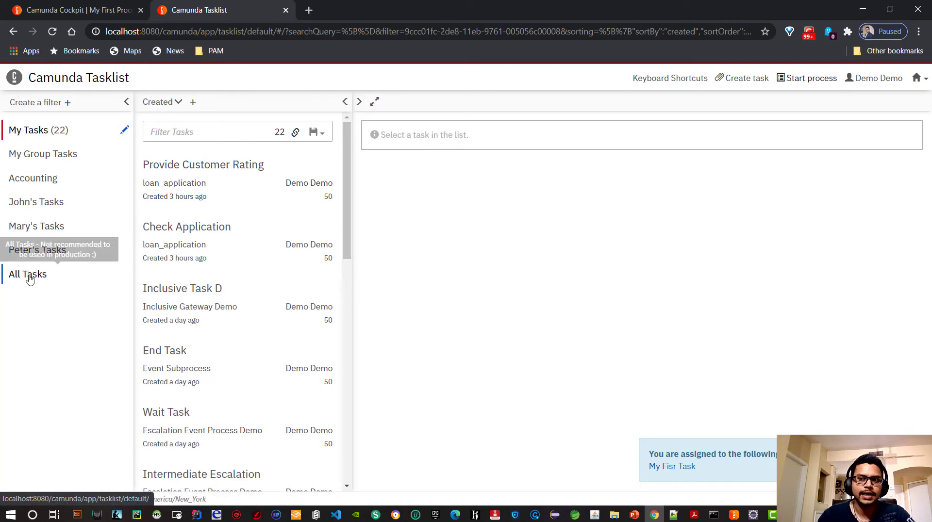
pyautogui.moveTo(194, 385)
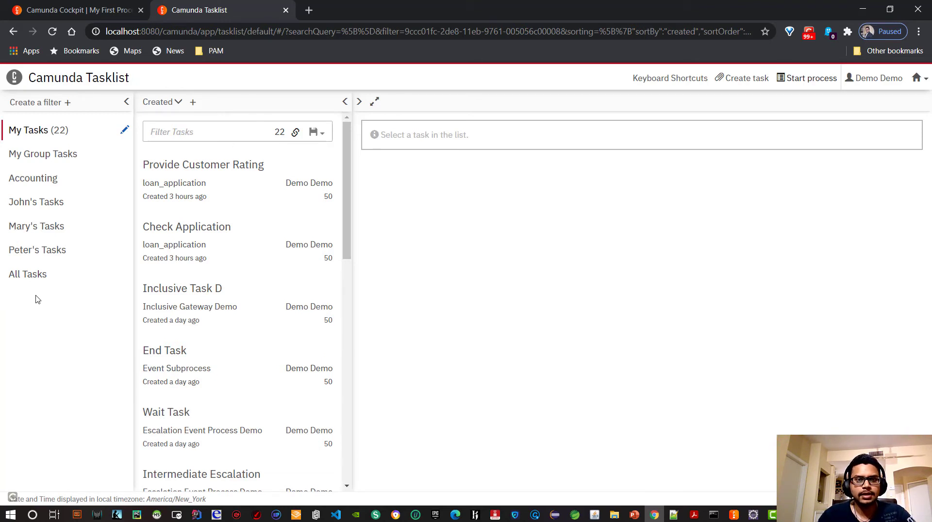
pyautogui.click(45, 209)
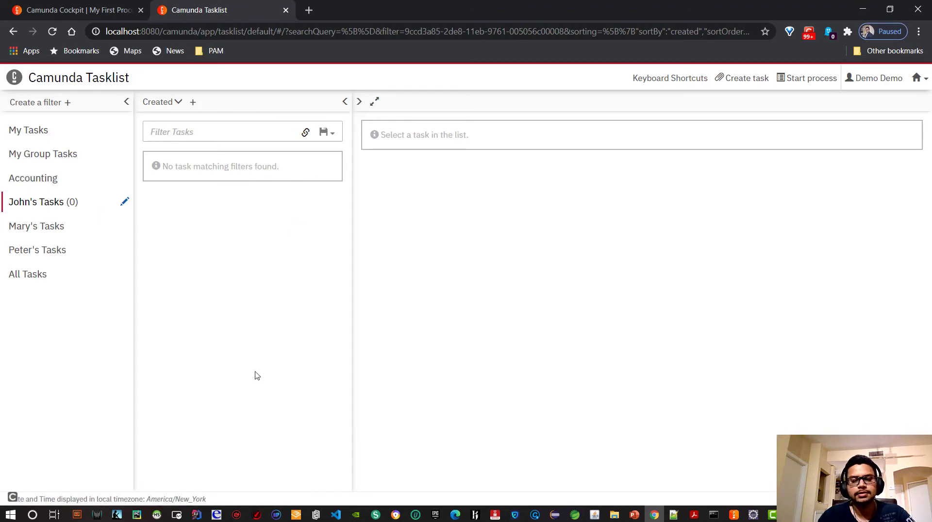
pyautogui.click(38, 283)
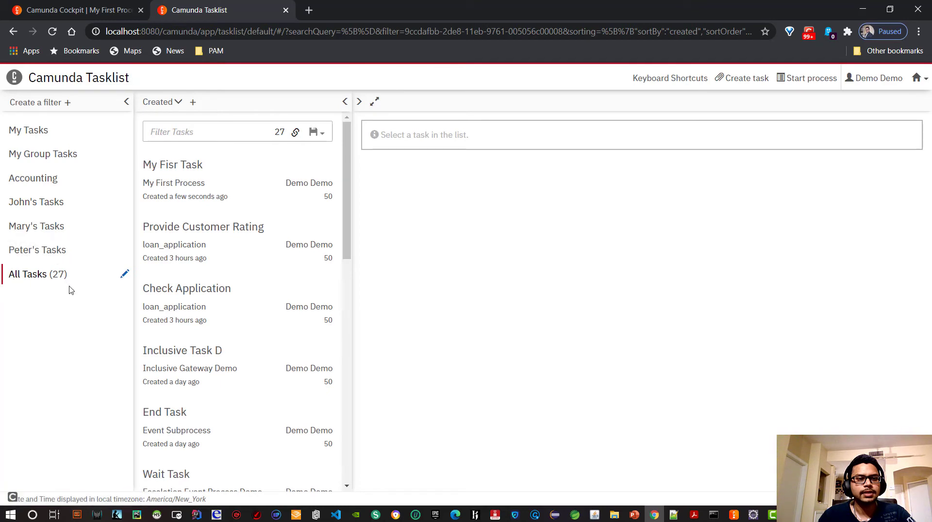
pyautogui.click(178, 185)
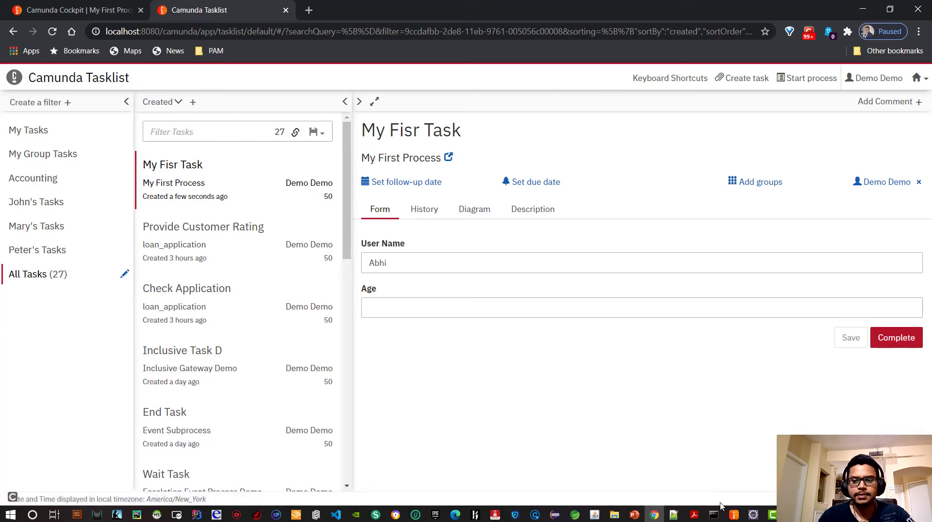
# Switch to Camunda Modeler, correct the user task's name to My First Task, save the diagram, and return to the browser
pyautogui.click(734, 515)
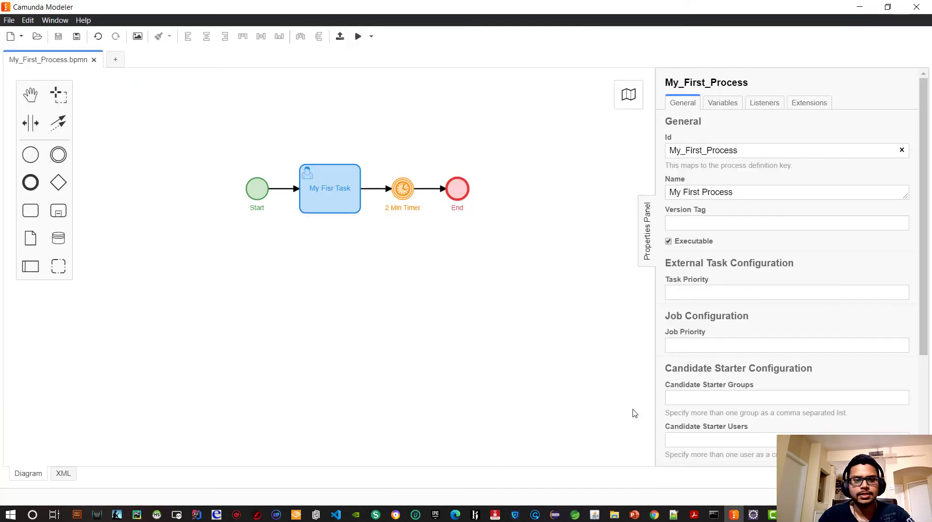
pyautogui.doubleClick(333, 191)
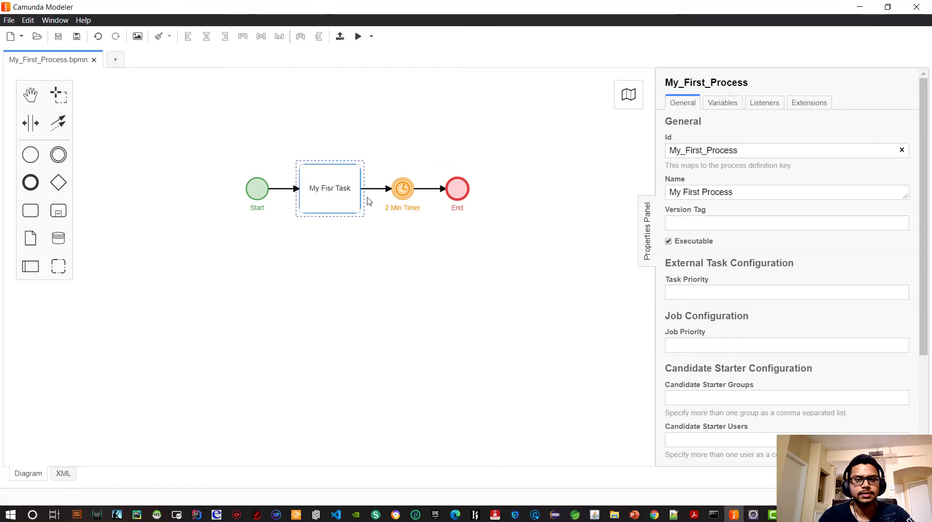
pyautogui.click(331, 188)
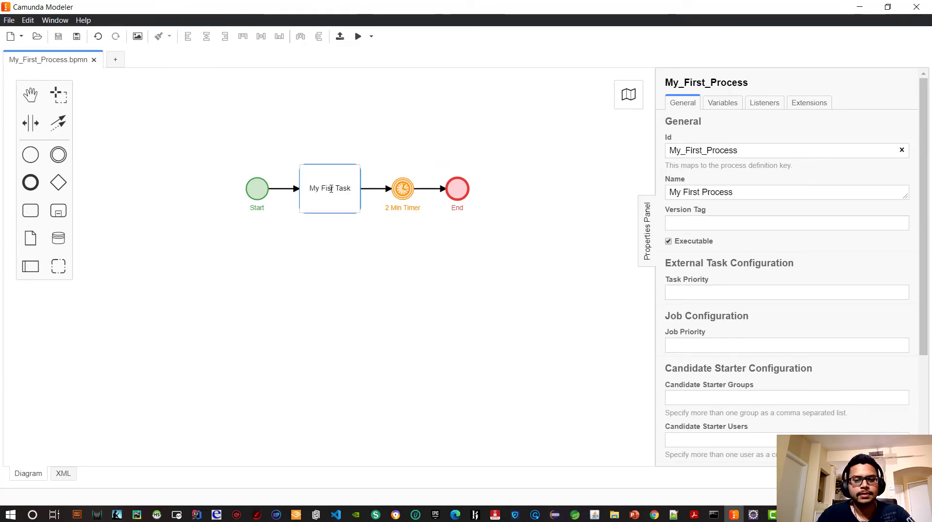
pyautogui.press('BackSpace')
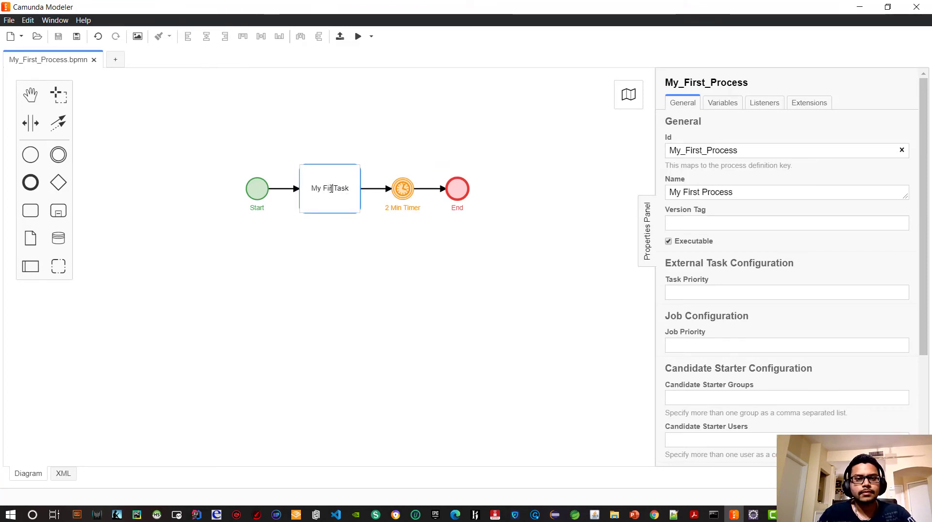
pyautogui.write('st')
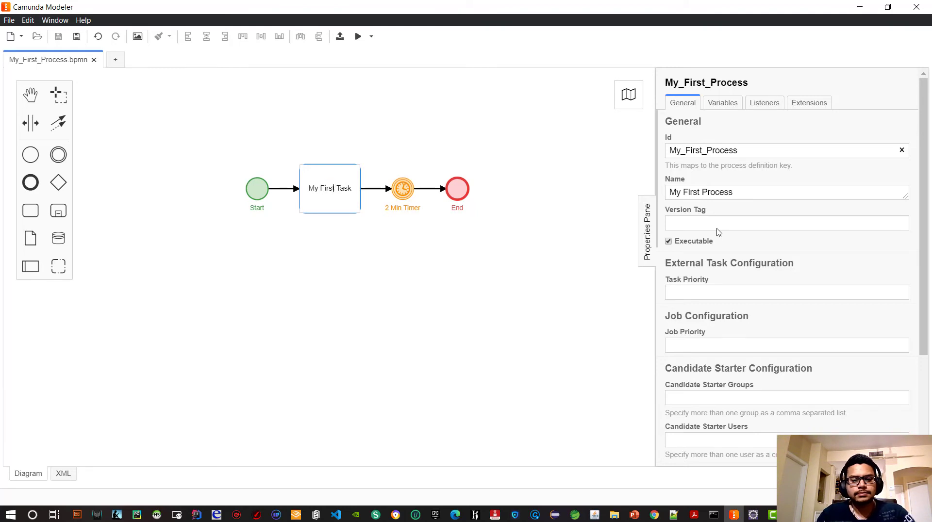
pyautogui.click(547, 290)
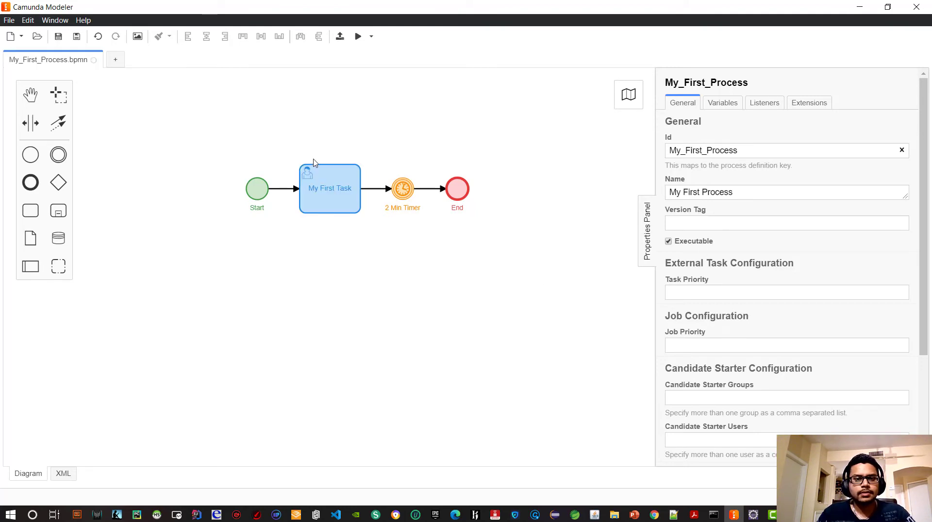
pyautogui.click(59, 38)
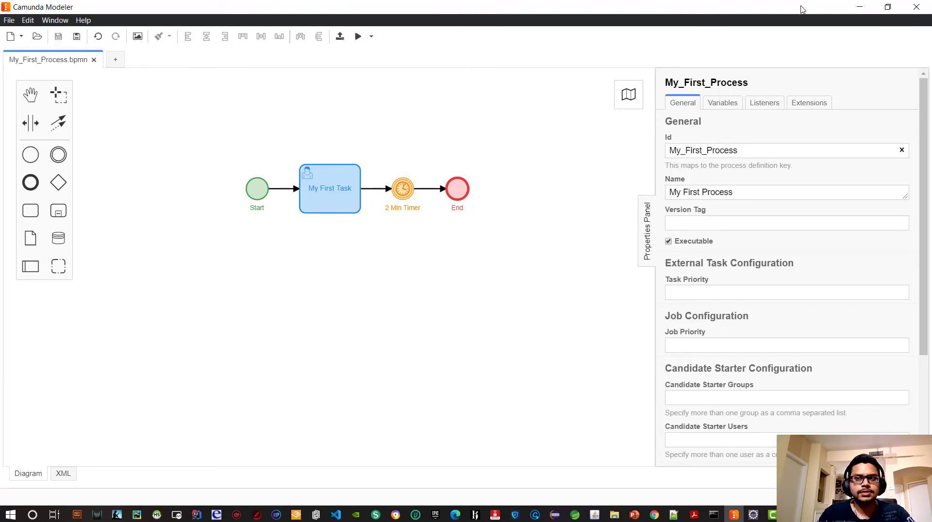
pyautogui.click(854, 7)
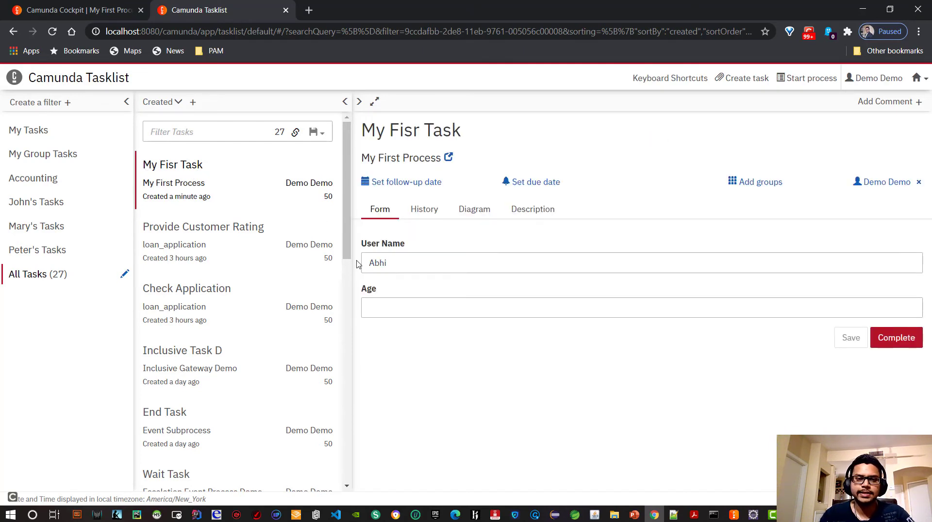
# Complete the user's name in the task form's User Name field and set Age to 25
pyautogui.click(405, 265)
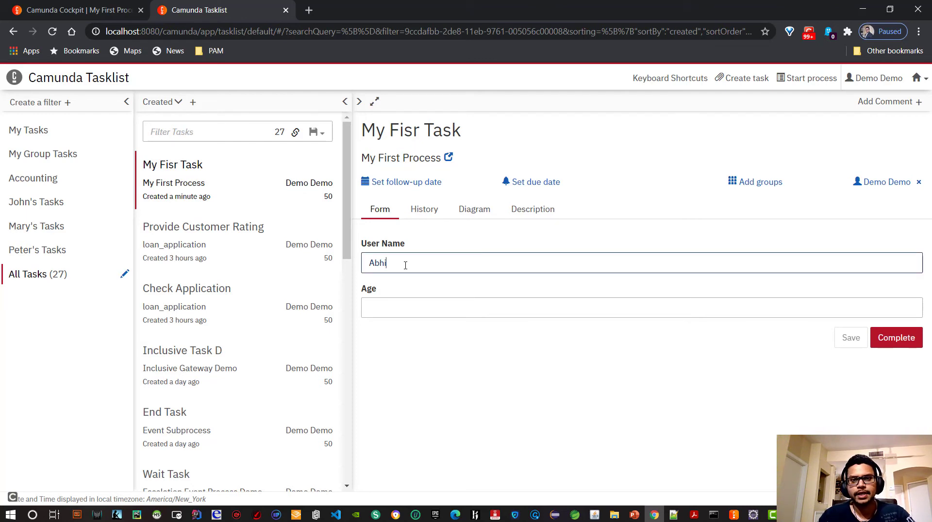
pyautogui.write('nethra')
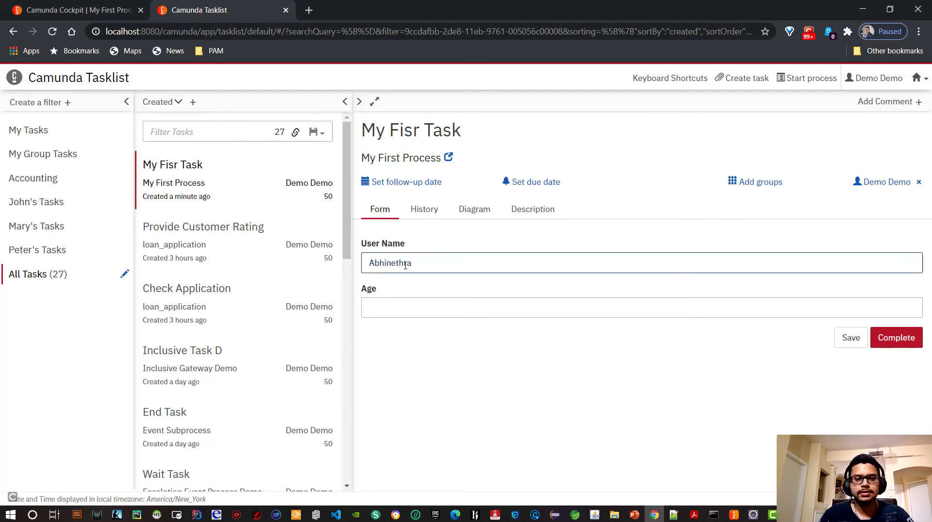
pyautogui.click(393, 317)
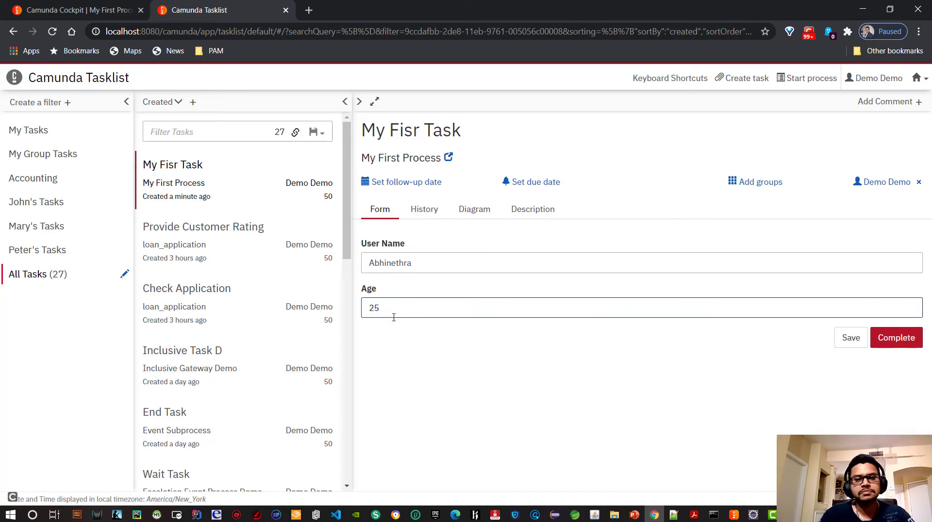
pyautogui.click(501, 370)
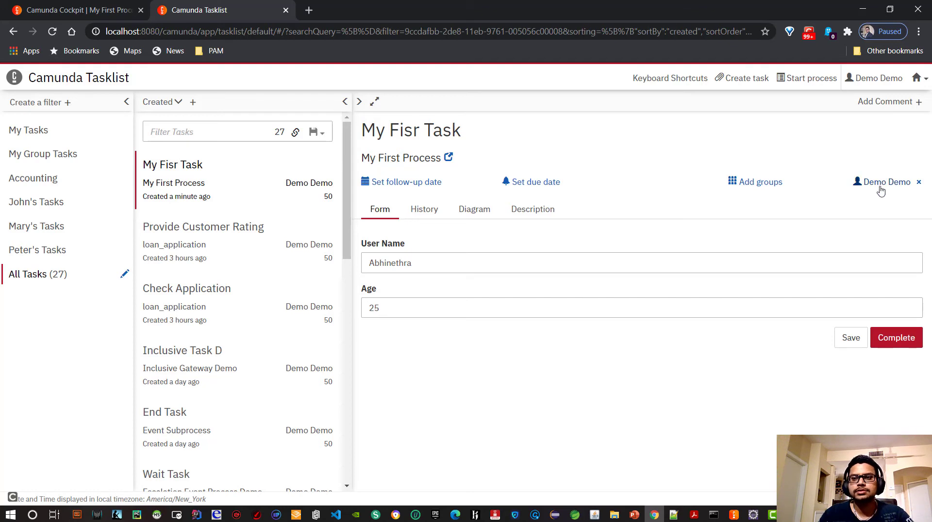
# Unassign My Fisr Task and claim it again after checking the user task's assignee in Camunda Modeler
pyautogui.click(919, 185)
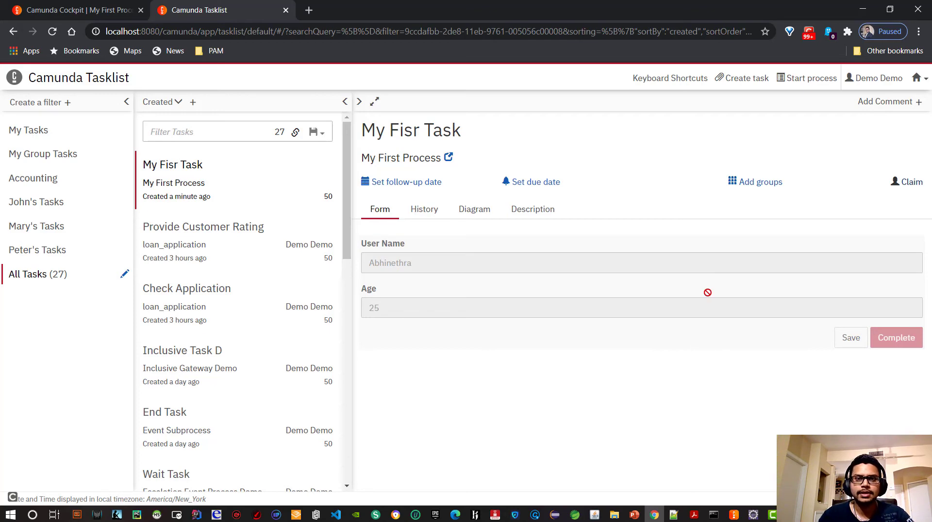
pyautogui.click(733, 514)
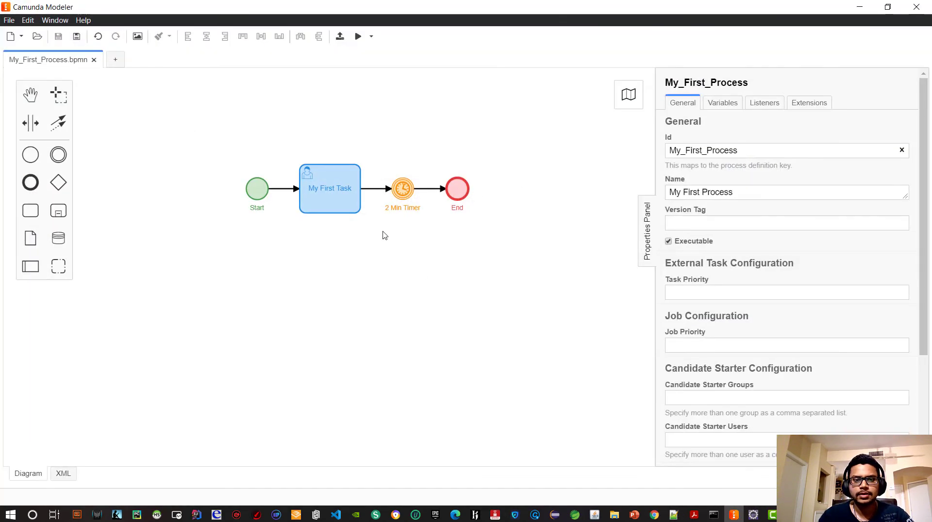
pyautogui.click(348, 192)
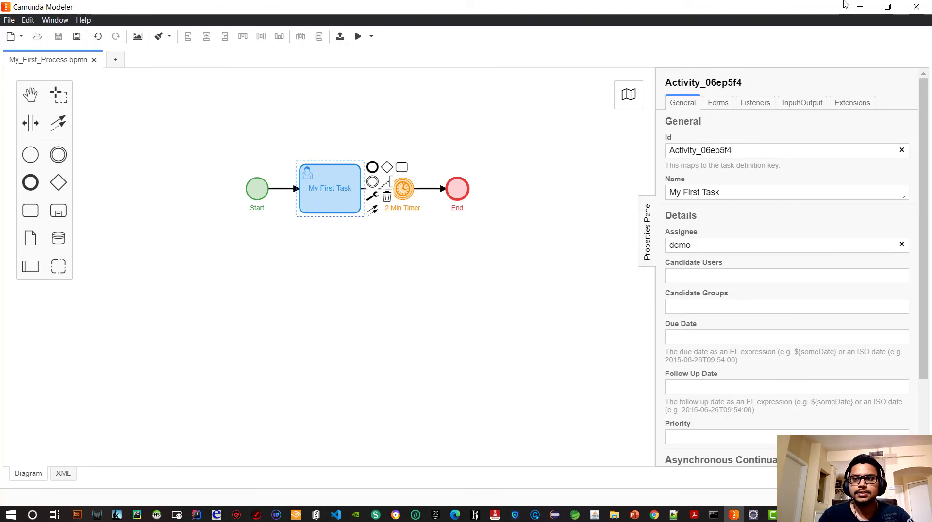
pyautogui.click(859, 7)
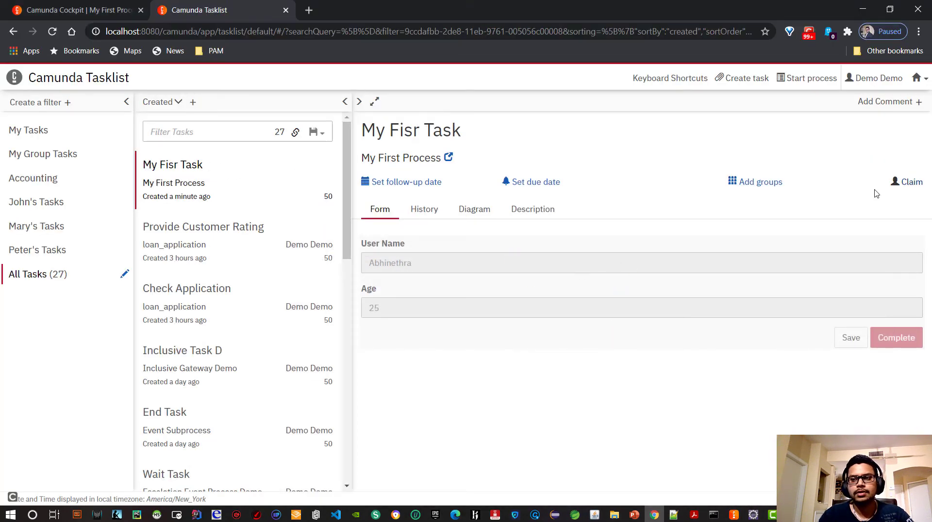
pyautogui.click(908, 185)
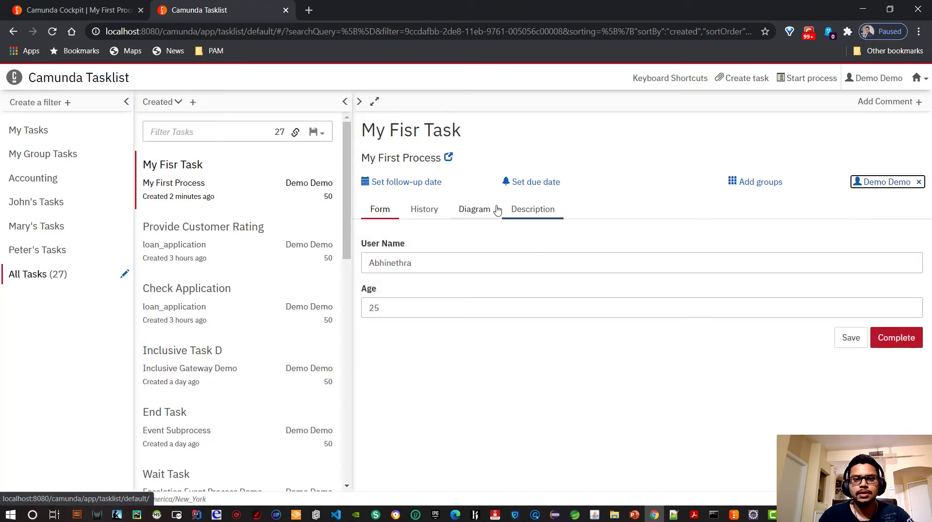
# View the task's diagram, then switch to Cockpit, reload My First Process, and inspect its running instance before returning to the process definition
pyautogui.click(475, 212)
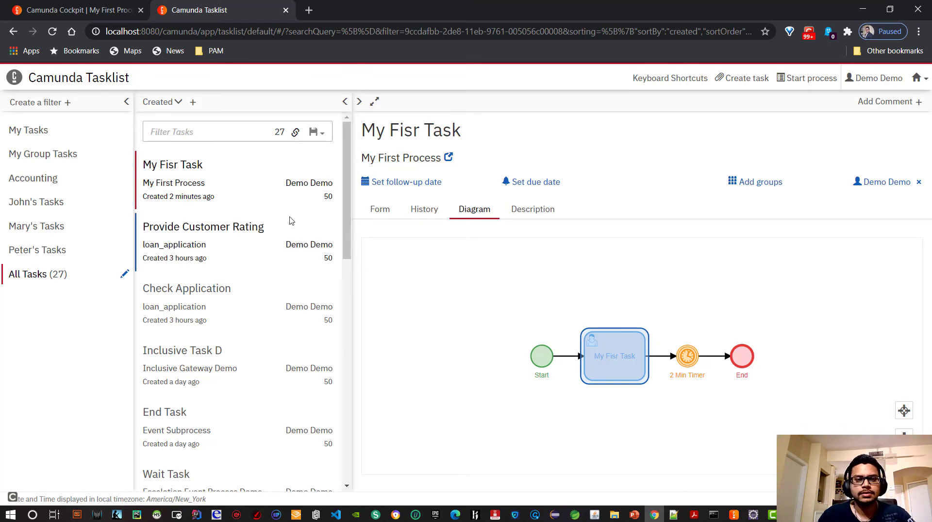
pyautogui.click(78, 10)
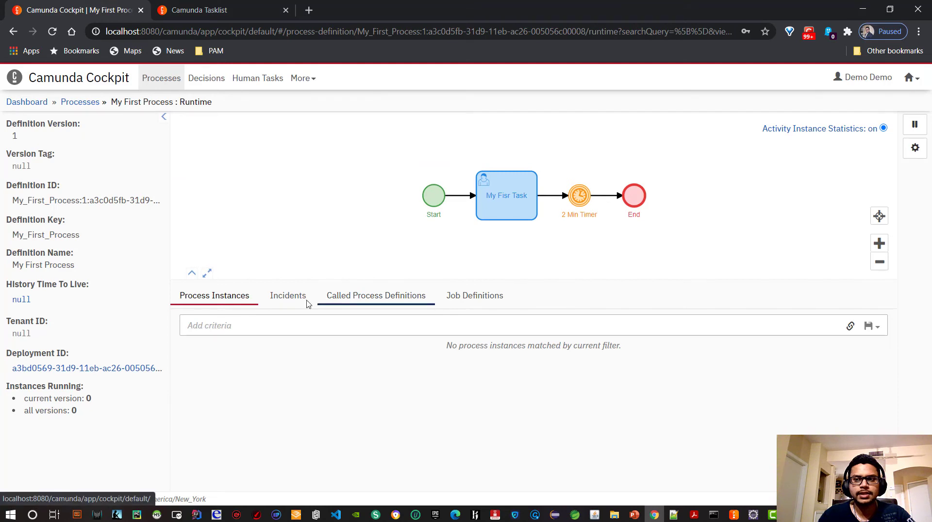
pyautogui.click(53, 32)
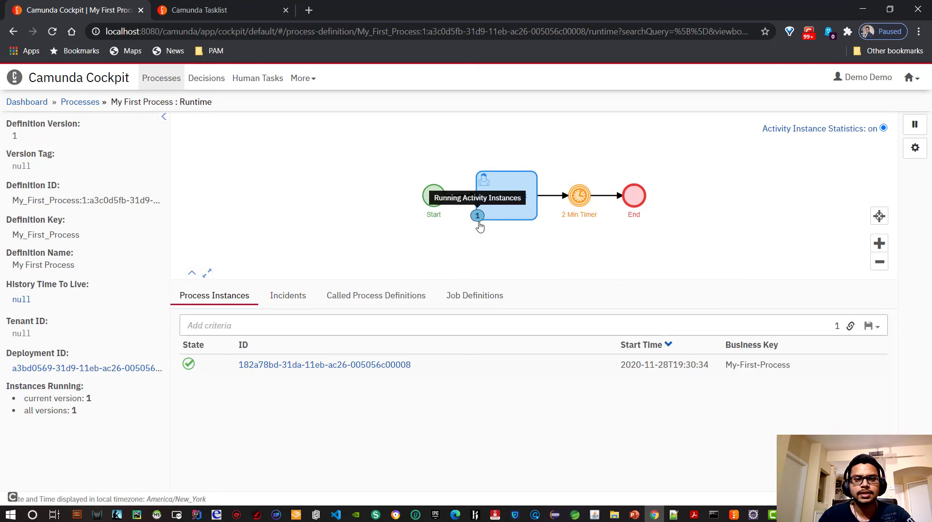
pyautogui.click(335, 365)
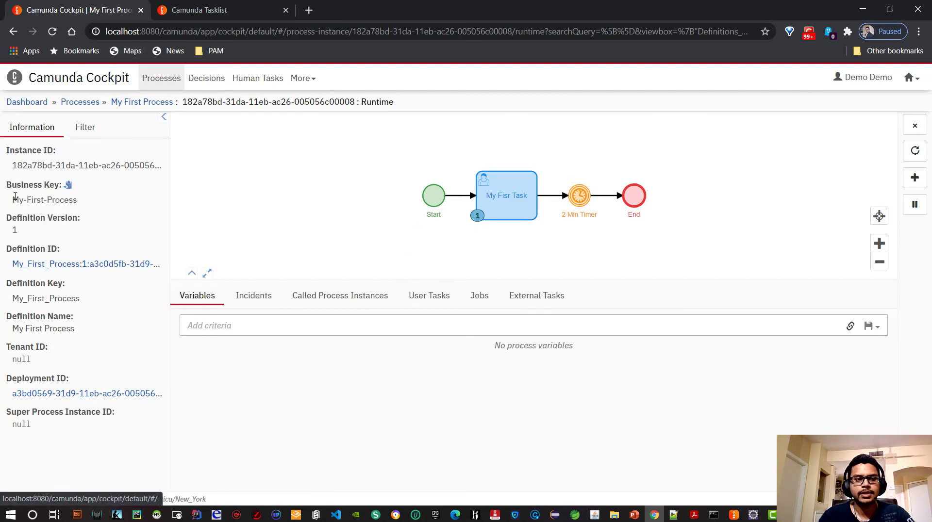
pyautogui.click(48, 268)
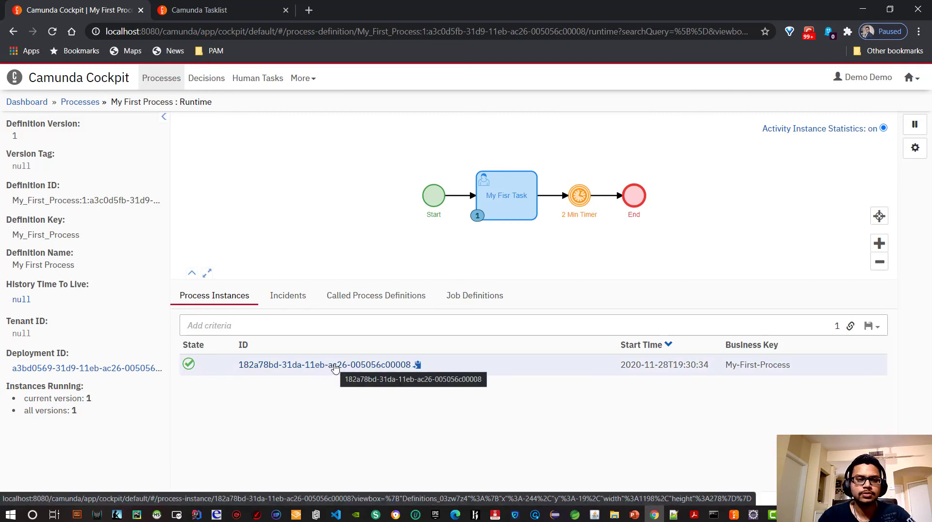
# Filter the process instances in Cockpit by the business key My-First-Process, copied from the instance list
pyautogui.doubleClick(744, 365)
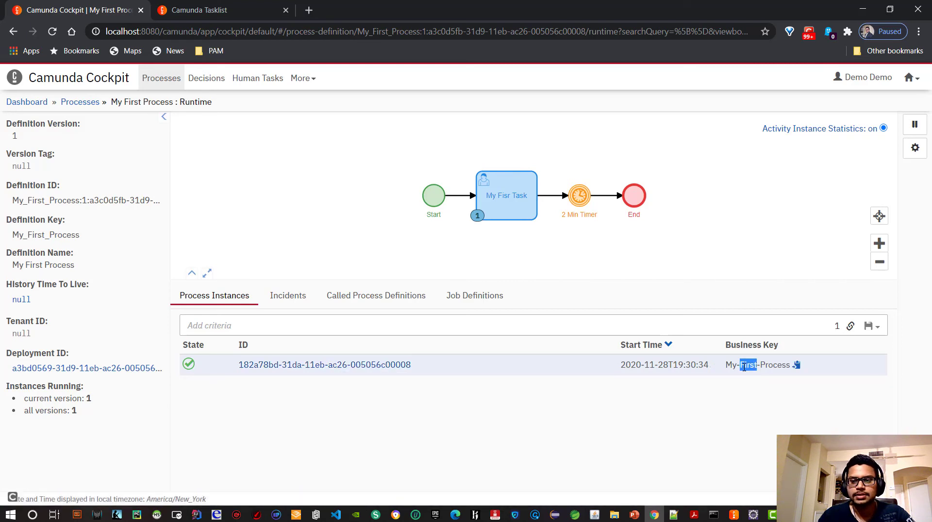
pyautogui.click(744, 365)
pyautogui.hotkey('ctrl', 'c')
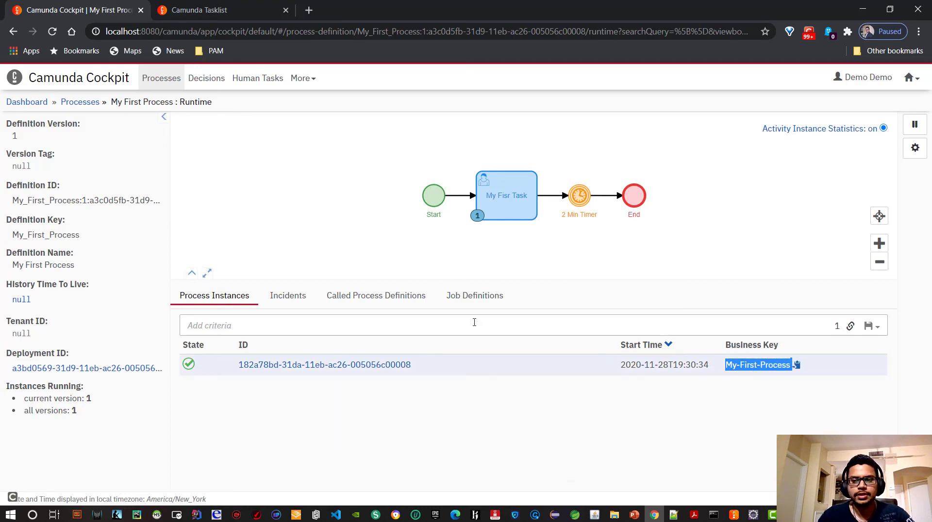
pyautogui.click(374, 321)
pyautogui.click(260, 321)
pyautogui.hotkey('ctrl', 'v')
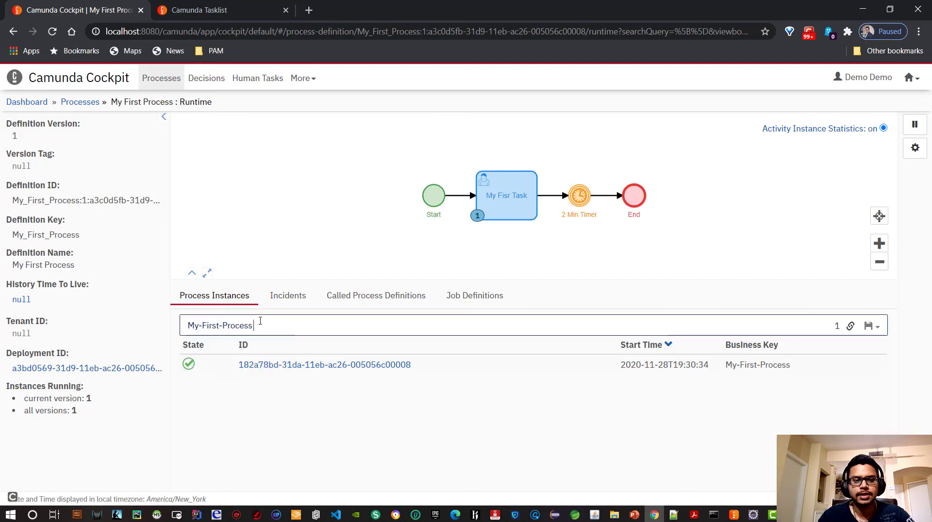
pyautogui.press('Return')
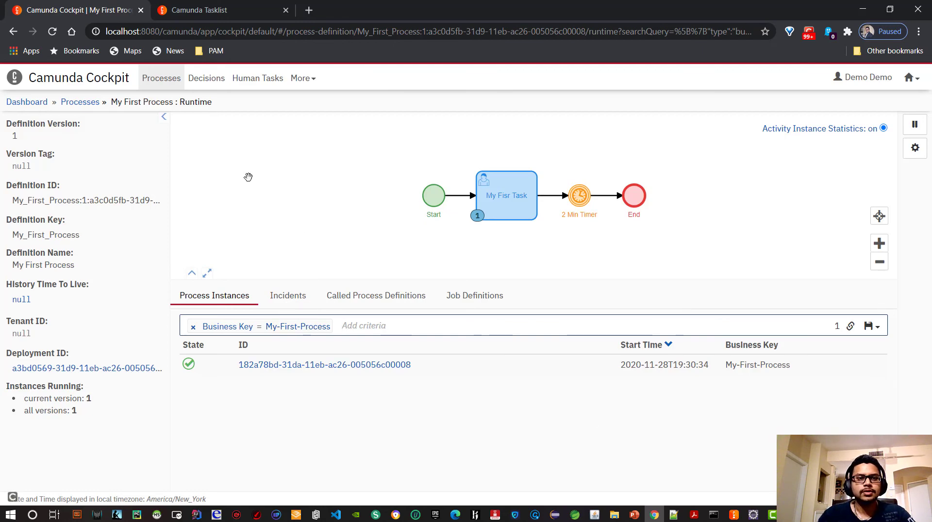
# Return to Tasklist, set Age to 25 in the My Fisr Task form, and complete the task
pyautogui.click(207, 10)
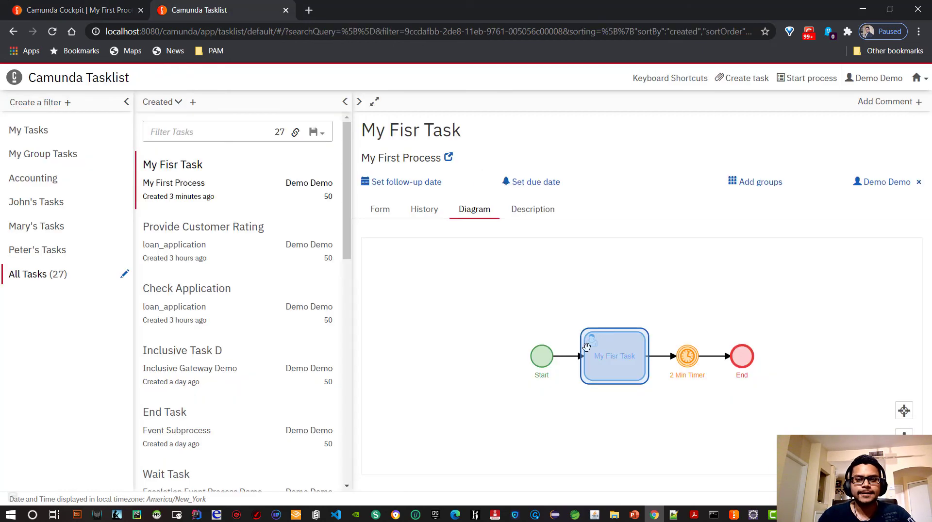
pyautogui.click(383, 212)
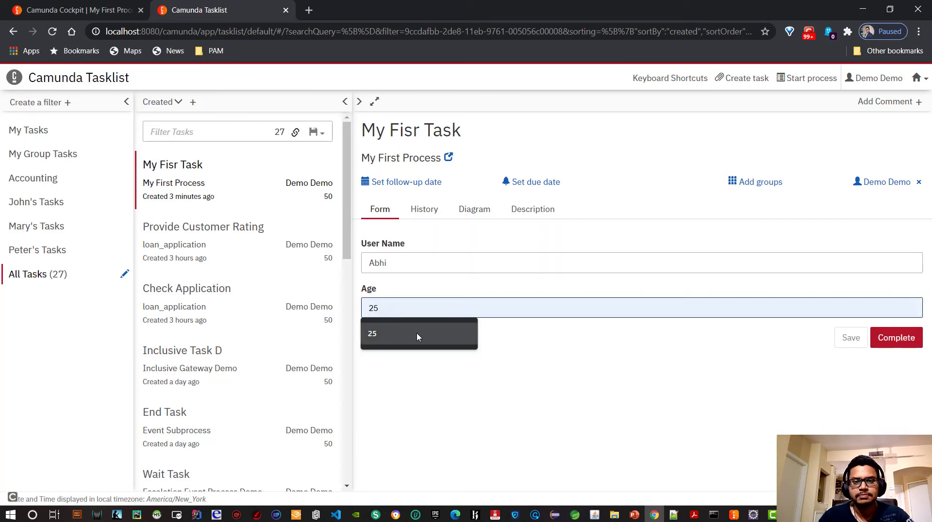
pyautogui.click(416, 333)
pyautogui.click(634, 360)
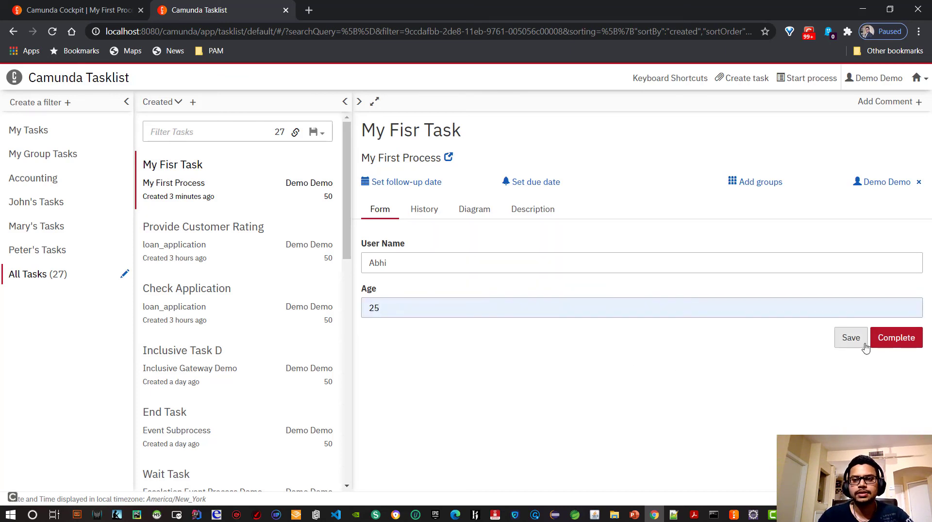
pyautogui.click(883, 344)
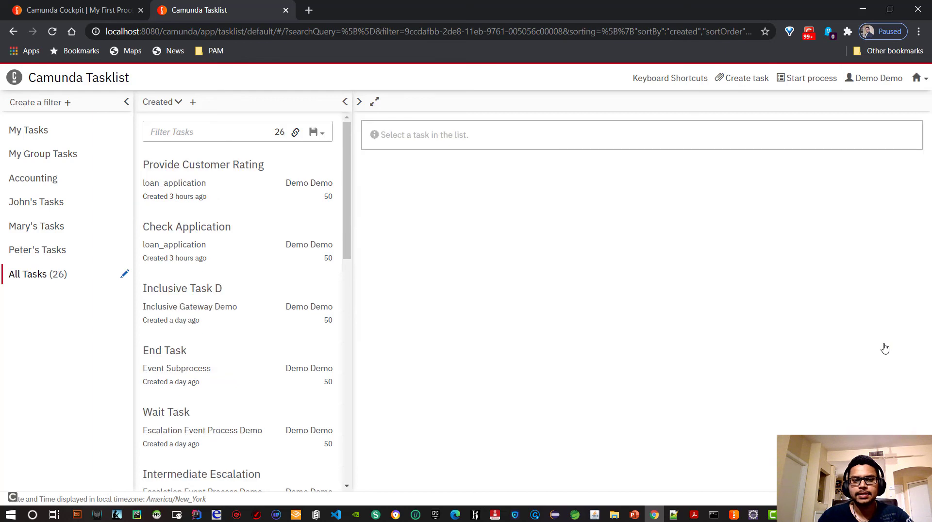
# Recheck the All Tasks filter, then reload My First Process in Cockpit to check where the instance is waiting
pyautogui.click(50, 272)
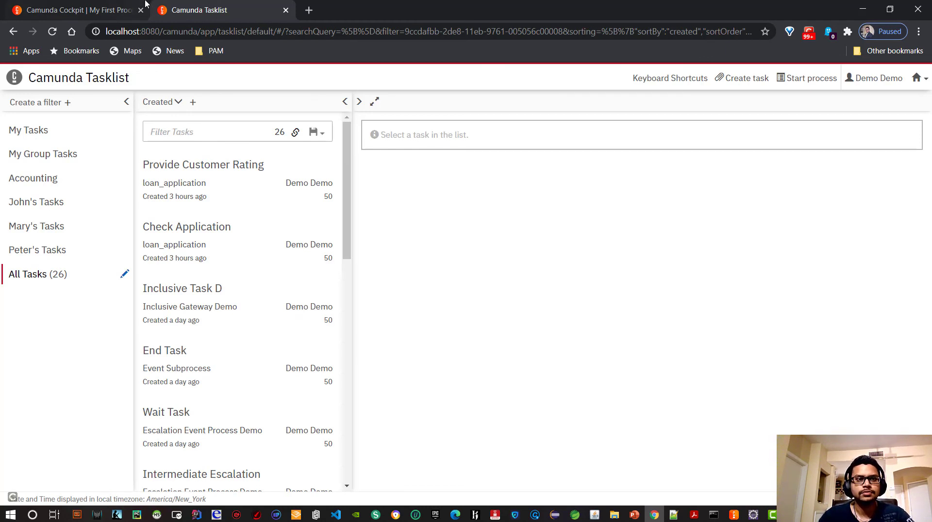
pyautogui.click(81, 10)
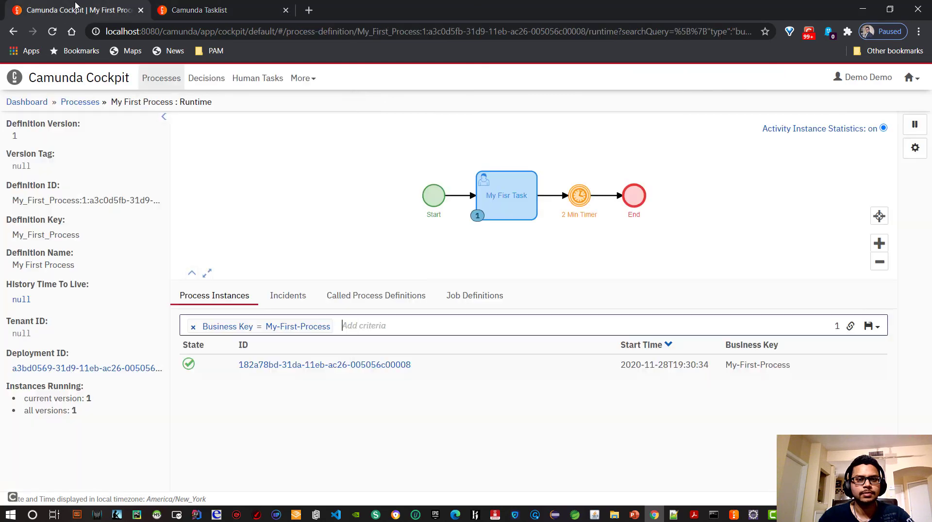
pyautogui.click(52, 31)
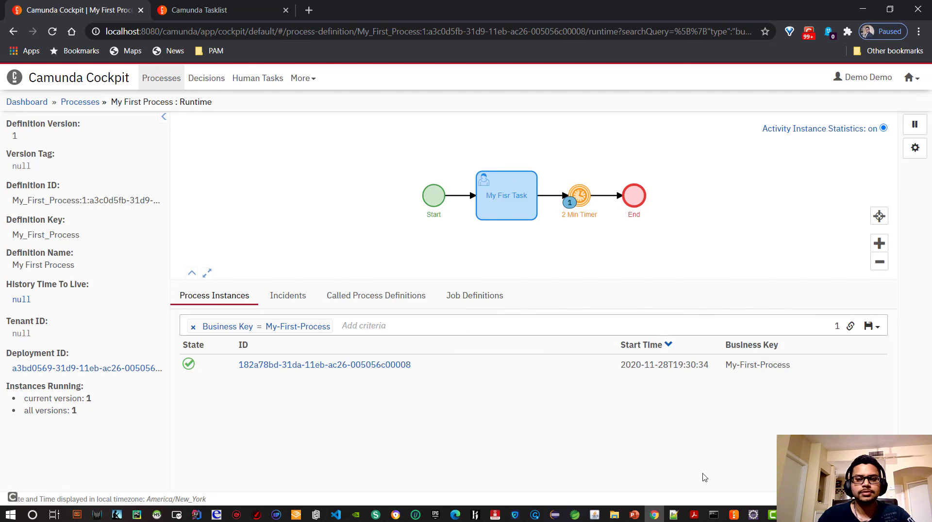
# Switch to Camunda Modeler, set the version tag of My_First_Process to v1.0, and save the diagram
pyautogui.click(733, 514)
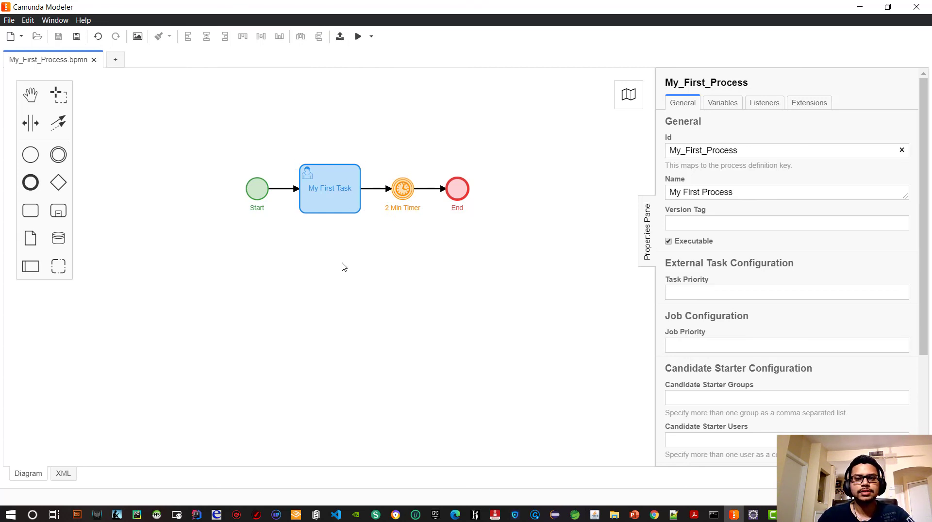
pyautogui.click(679, 223)
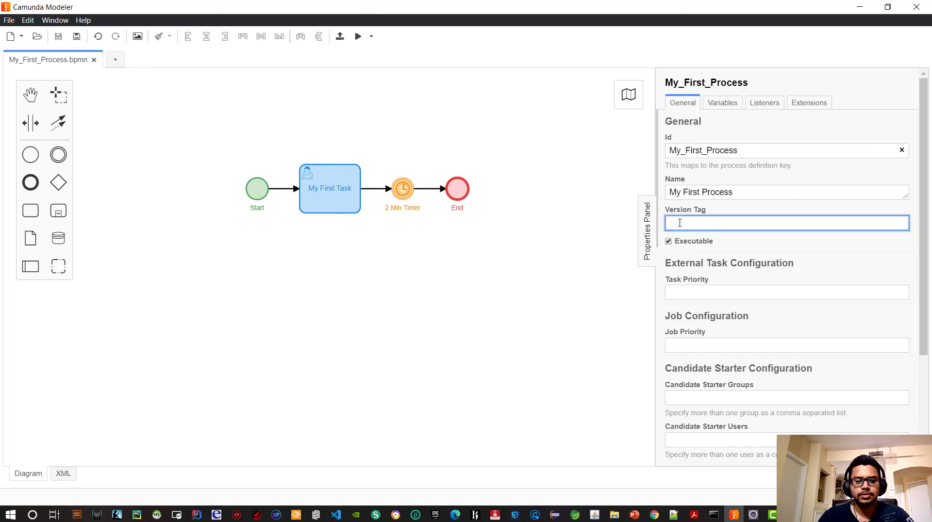
pyautogui.write('v1.1')
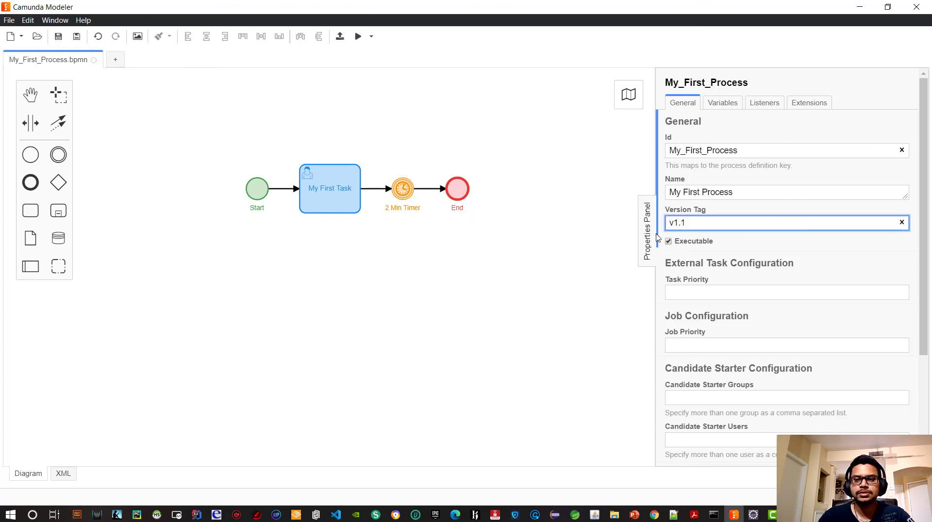
pyautogui.click(784, 258)
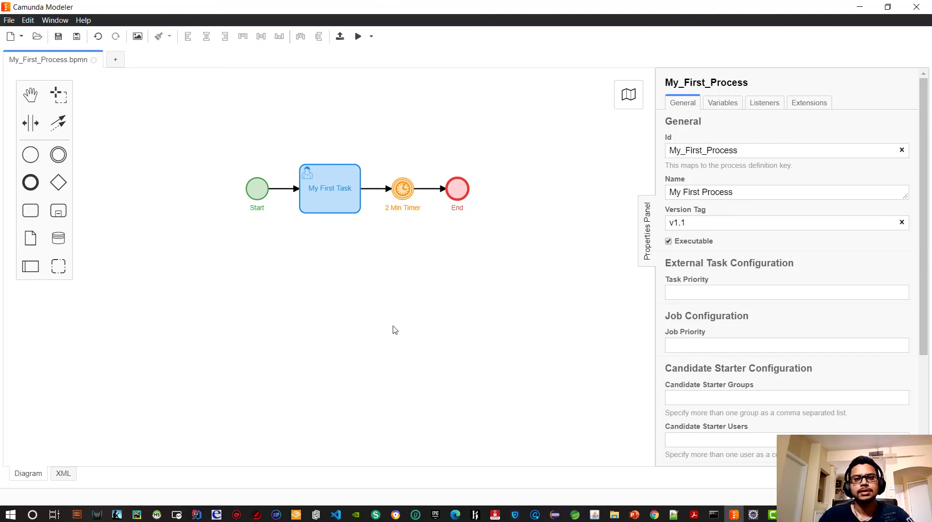
pyautogui.click(696, 224)
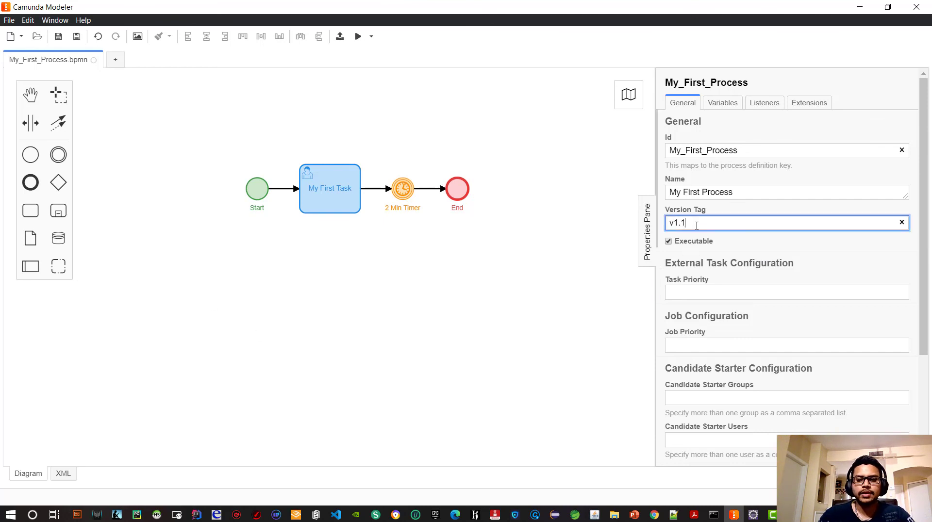
pyautogui.write('0')
pyautogui.click(761, 262)
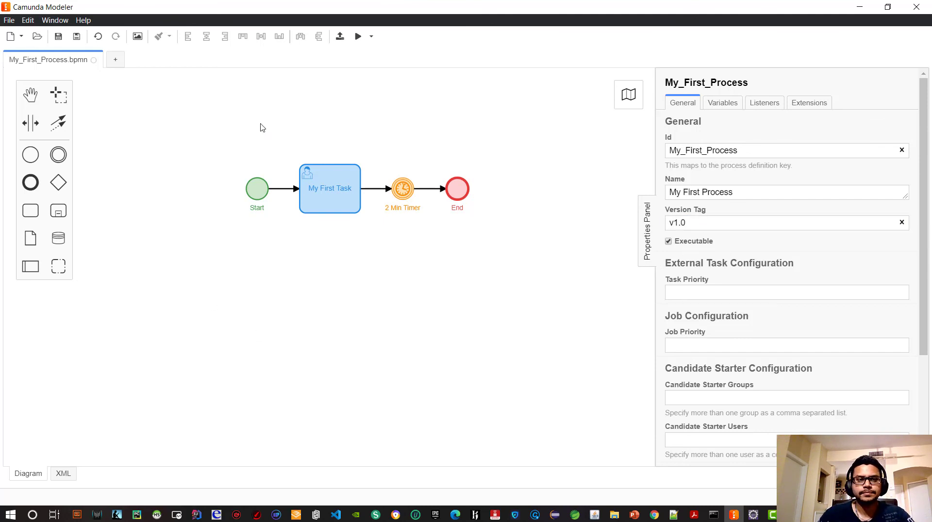
pyautogui.click(58, 36)
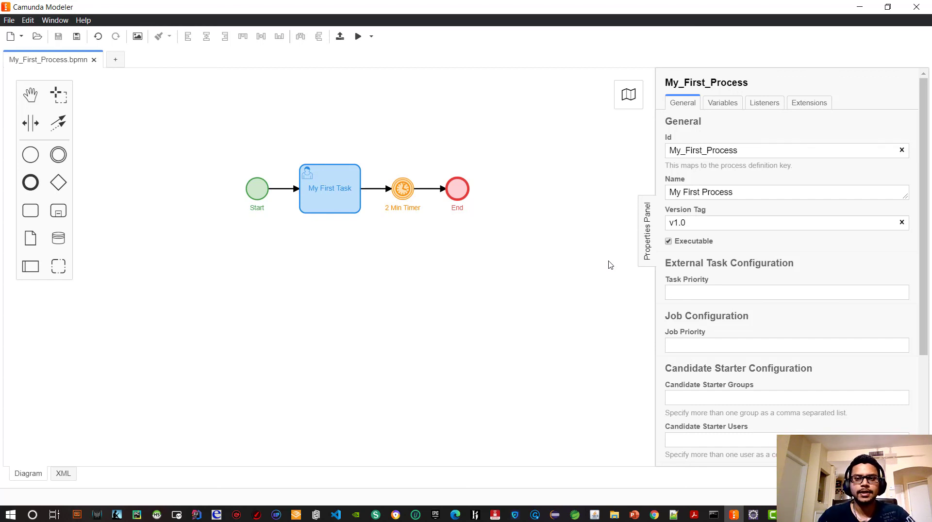
pyautogui.click(704, 218)
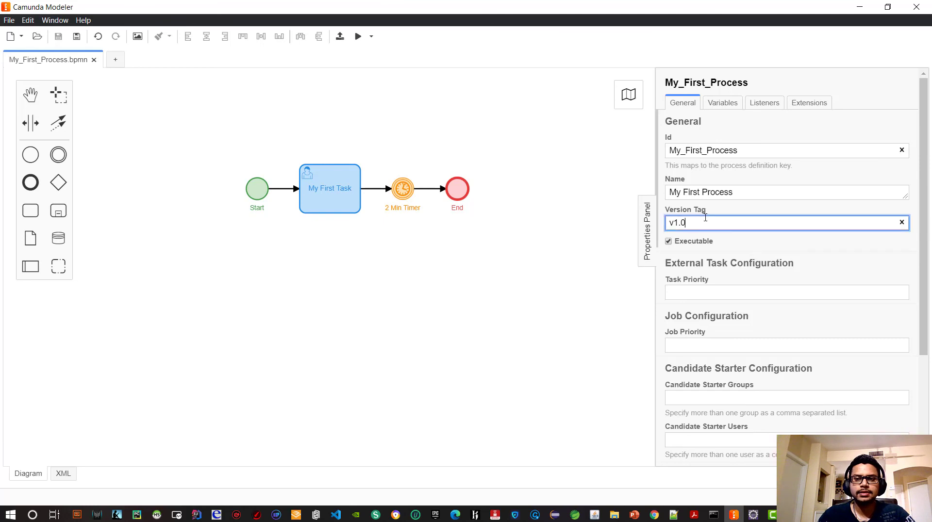
pyautogui.click(750, 247)
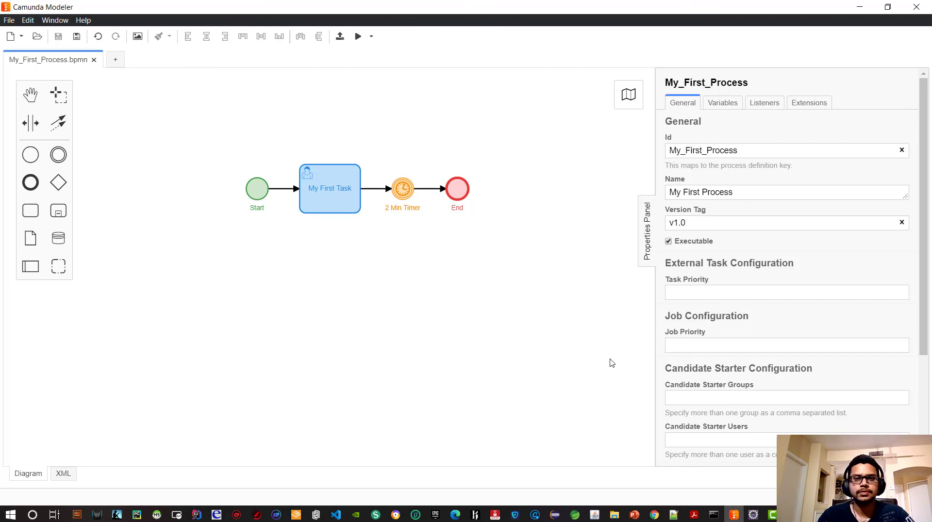
pyautogui.click(734, 514)
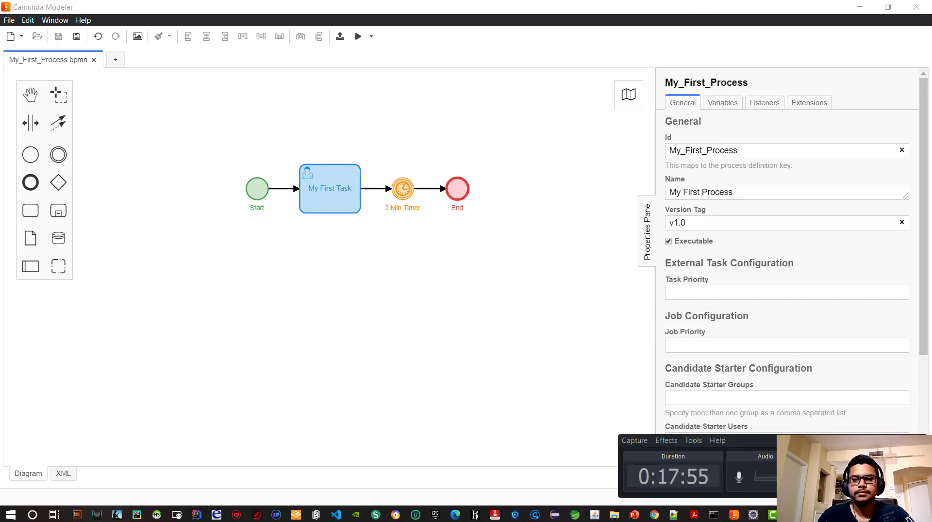